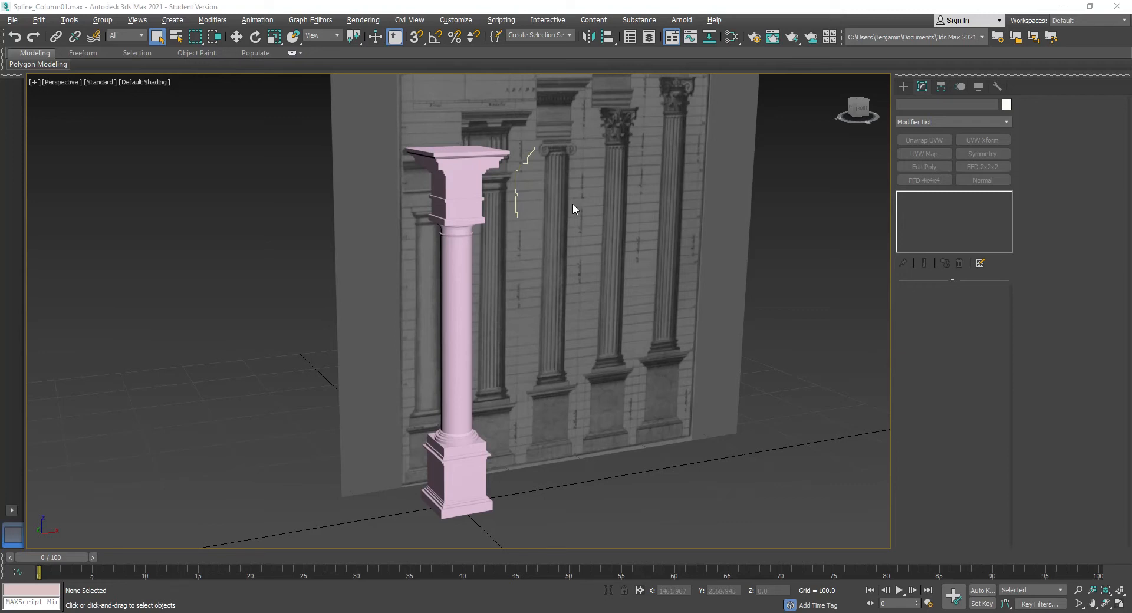
- Unfreeze all objects in the scene and delete the reference image plane behind the column
{"action": "right_click", "coordinate": [582, 189]}
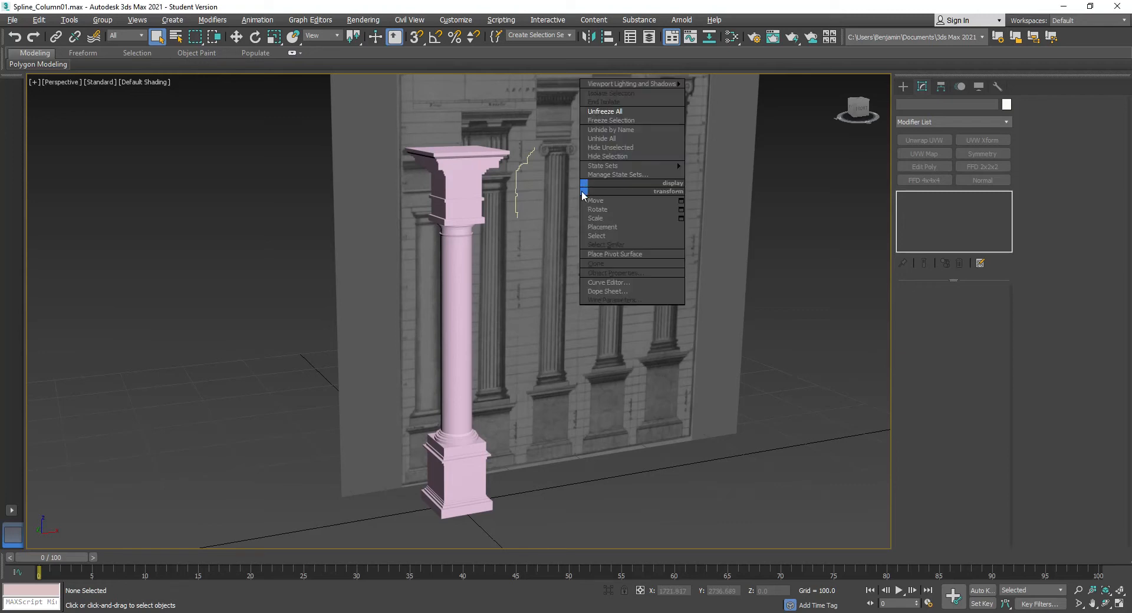
{"action": "left_click", "coordinate": [624, 111]}
{"action": "left_click", "coordinate": [601, 147]}
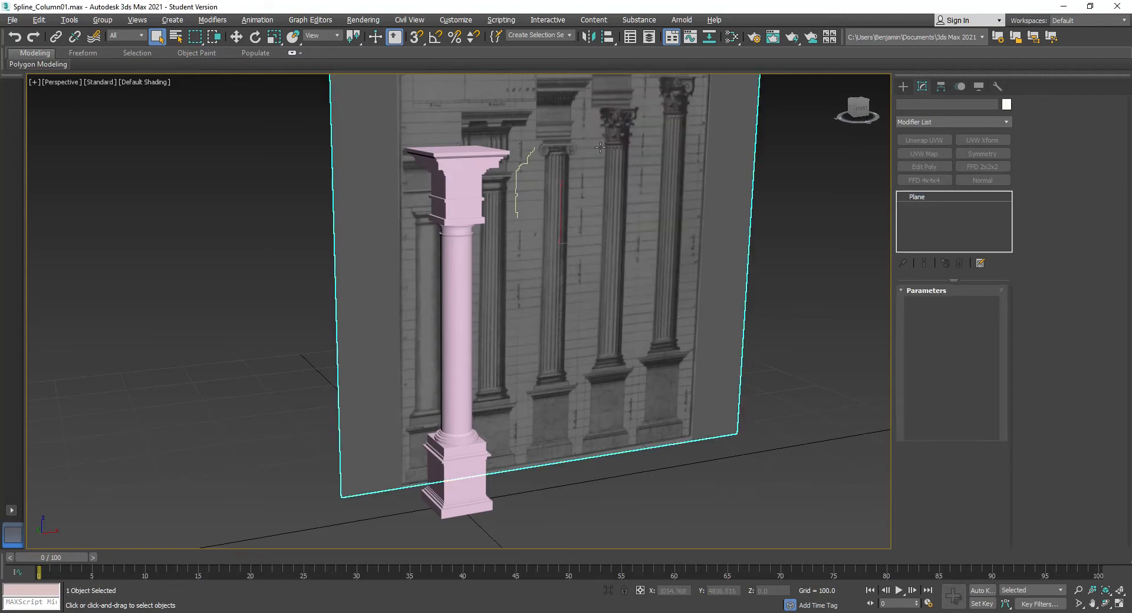
{"action": "key", "text": "Delete"}
- Invert the selection from the column and delete the two leftover profile splines
{"action": "left_click", "coordinate": [472, 170]}
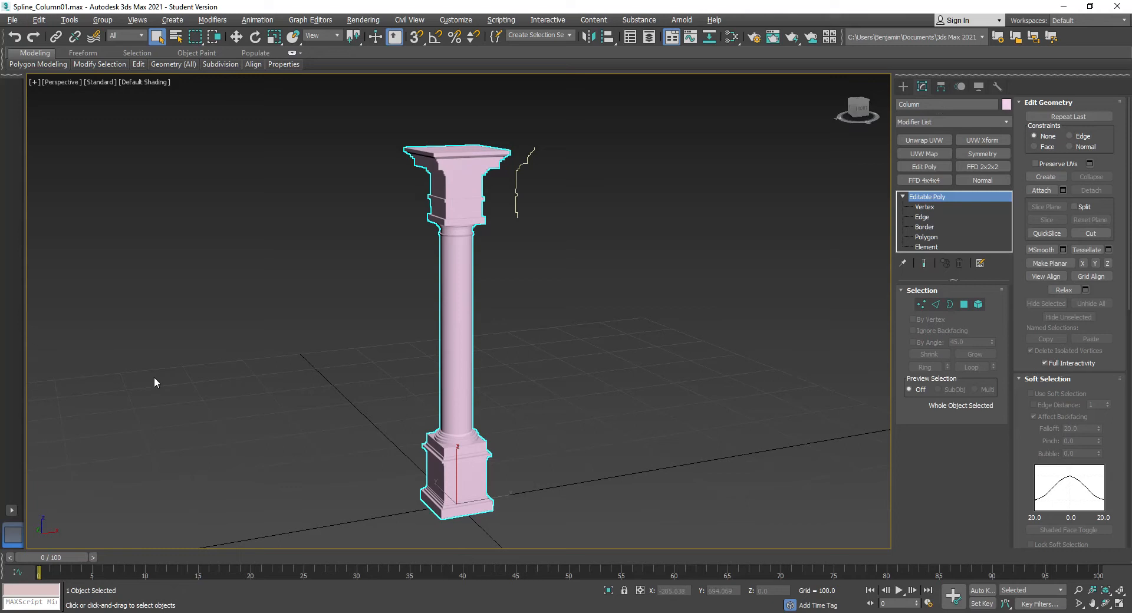
{"action": "right_click", "coordinate": [209, 339]}
{"action": "left_click", "coordinate": [261, 280]}
{"action": "left_click", "coordinate": [40, 20]}
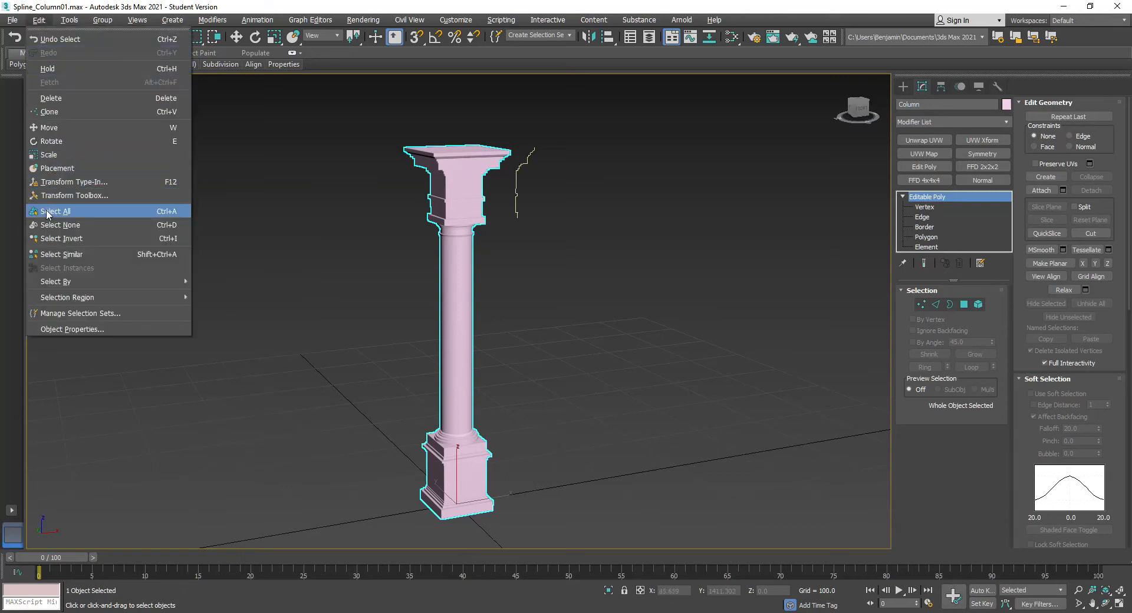
{"action": "left_click", "coordinate": [43, 238]}
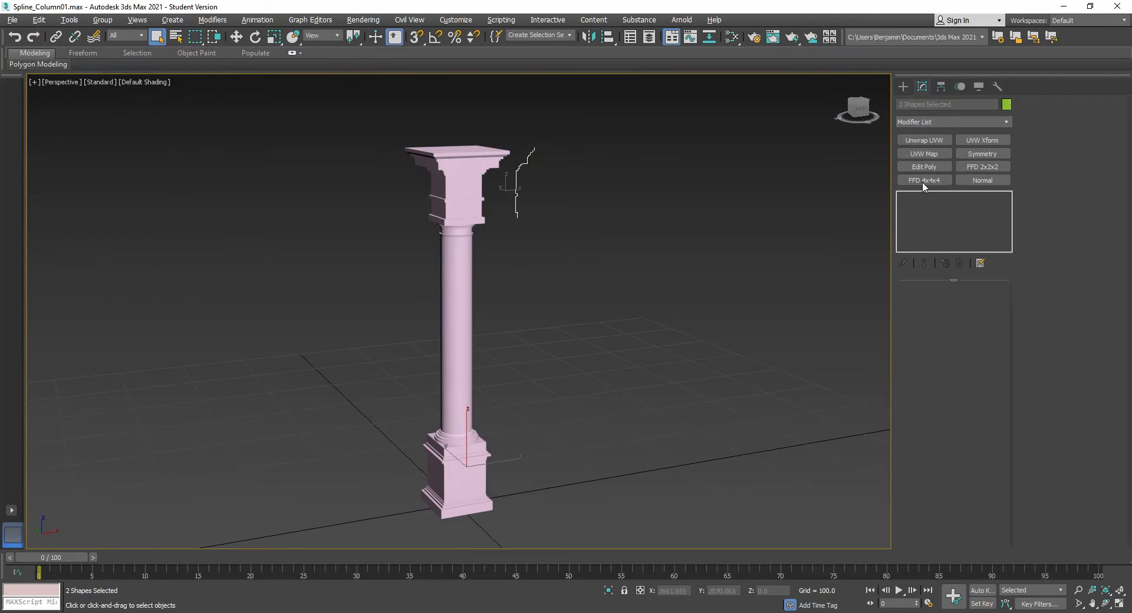
{"action": "key", "text": "Delete"}
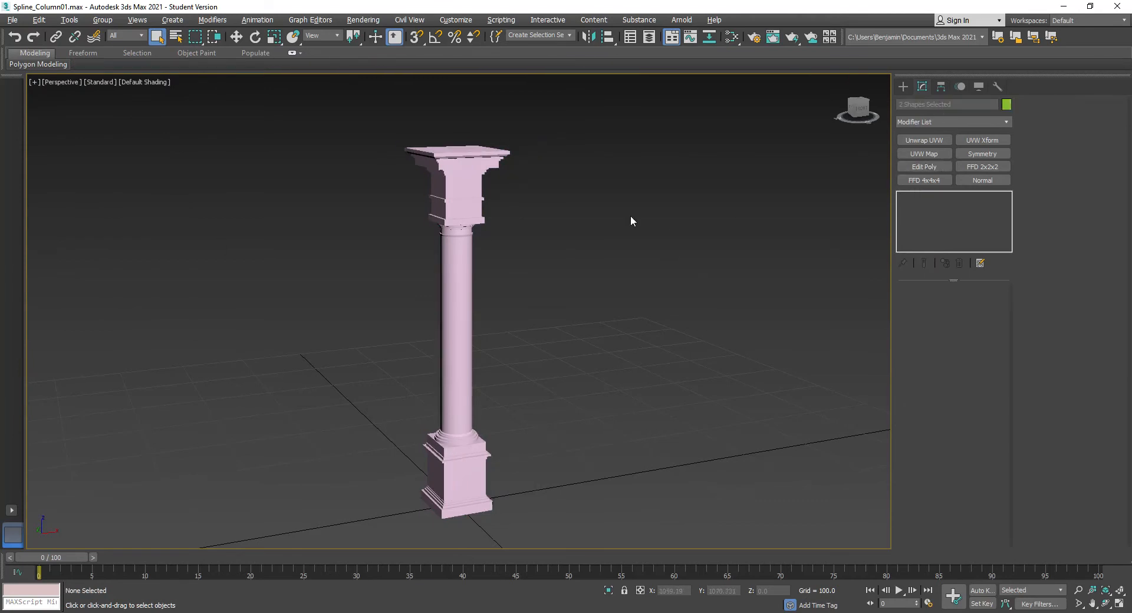
- Turn on edged faces in the viewport and save the scene with the column selected
{"action": "key", "text": "F4"}
{"action": "left_click_drag", "start_coordinate": [536, 257], "coordinate": [404, 323]}
{"action": "key", "text": "ctrl+r"}
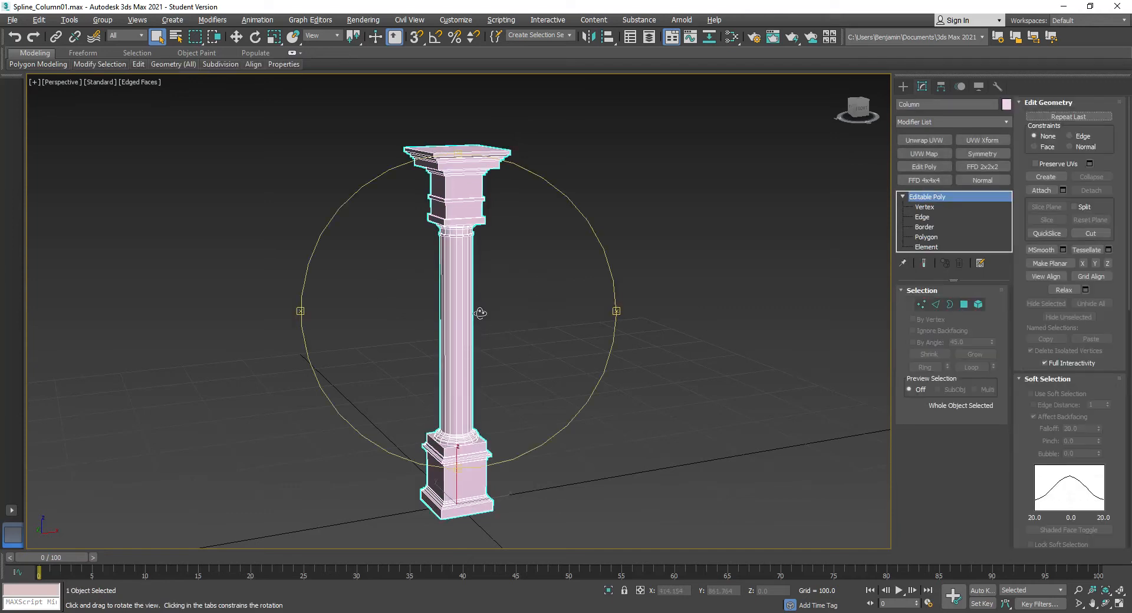
{"action": "left_click_drag", "start_coordinate": [475, 343], "coordinate": [513, 339]}
{"action": "middle_click_drag", "start_coordinate": [513, 339], "coordinate": [470, 331], "text": "alt"}
{"action": "left_click", "coordinate": [12, 19]}
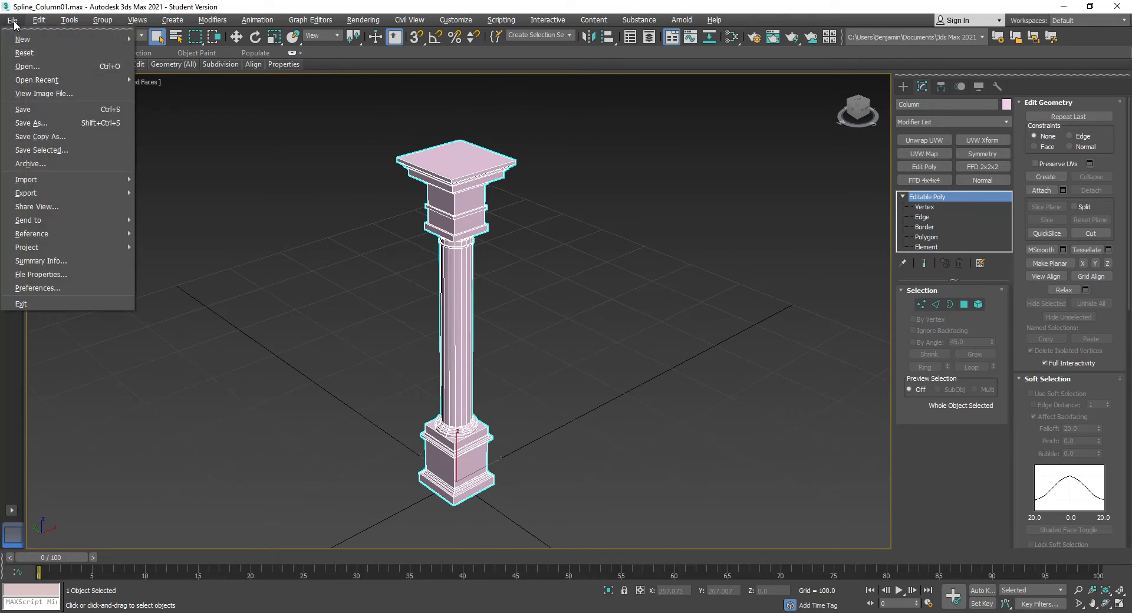
{"action": "left_click", "coordinate": [23, 110]}
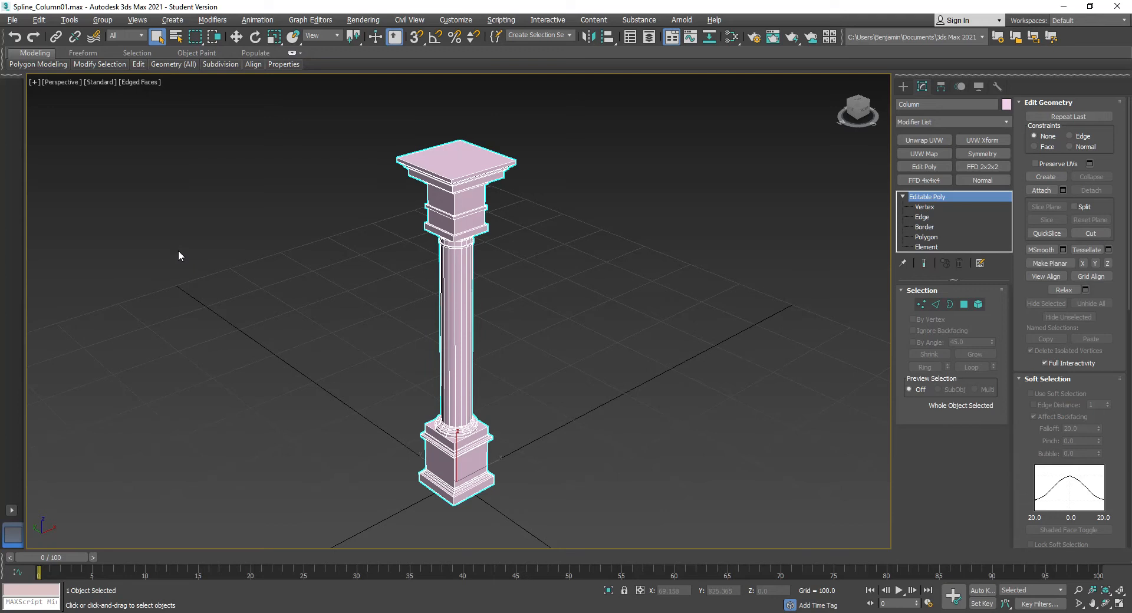
{"action": "left_click", "coordinate": [927, 140]}
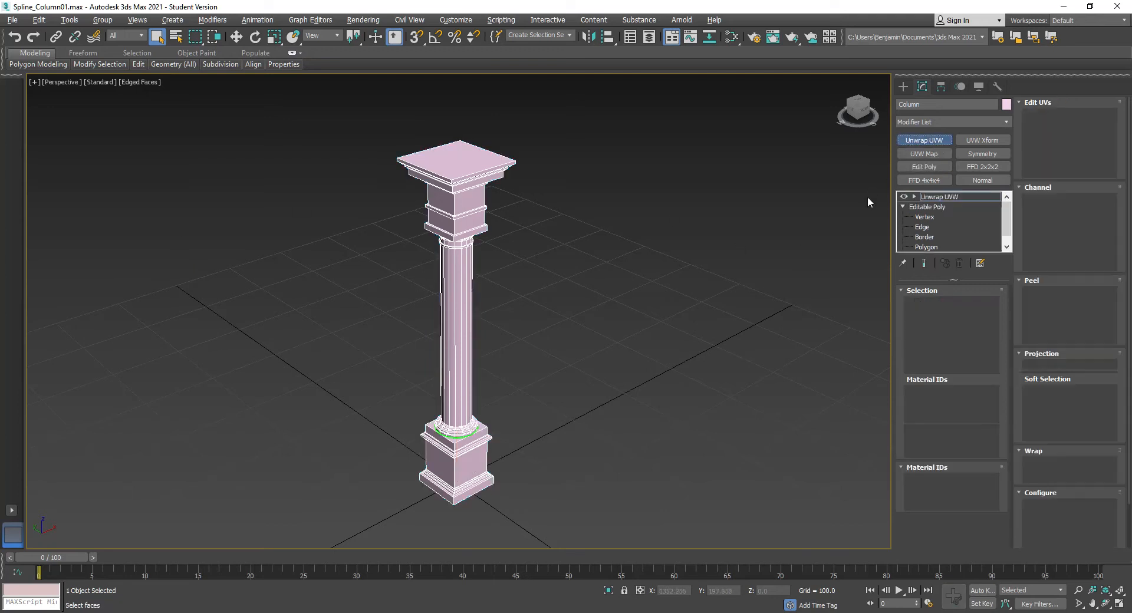
{"action": "left_click", "coordinate": [1063, 118]}
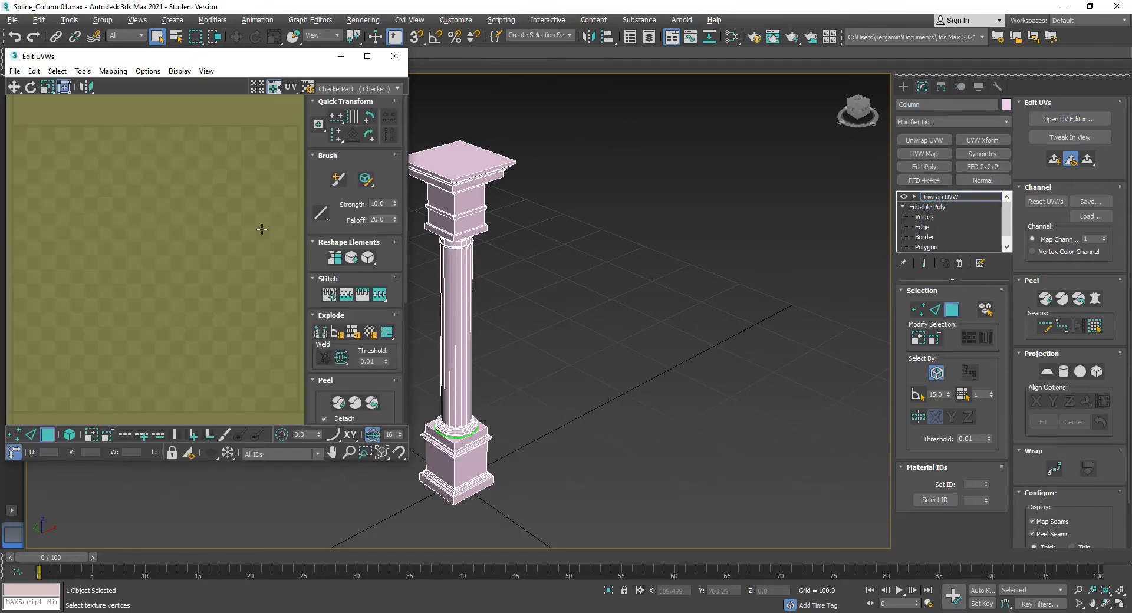
{"action": "left_click", "coordinate": [383, 452]}
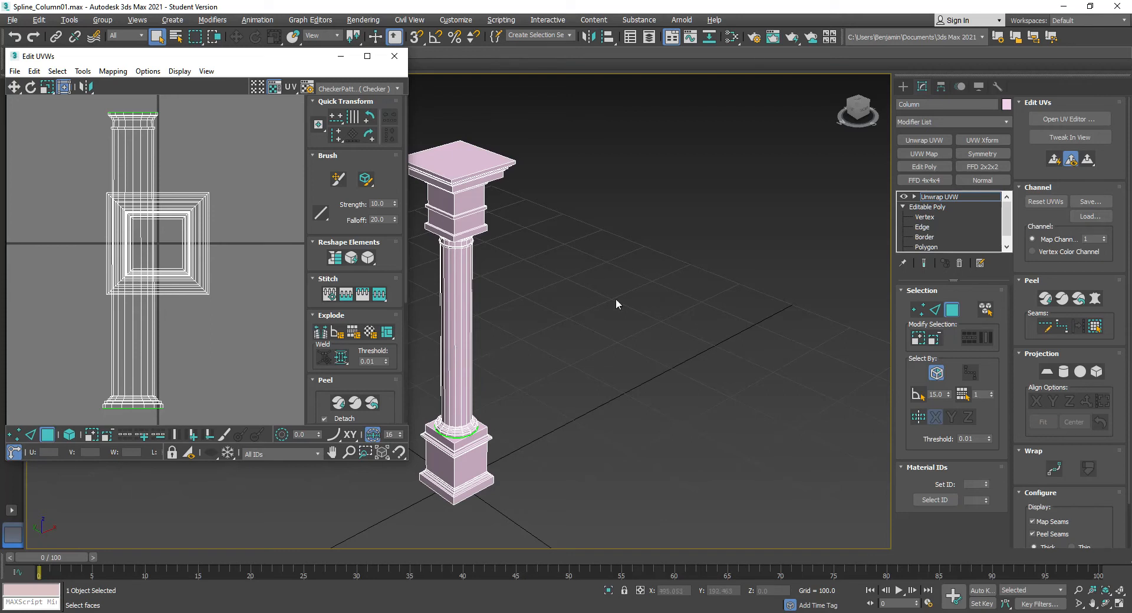
{"action": "left_click_drag", "start_coordinate": [289, 62], "coordinate": [185, 92]}
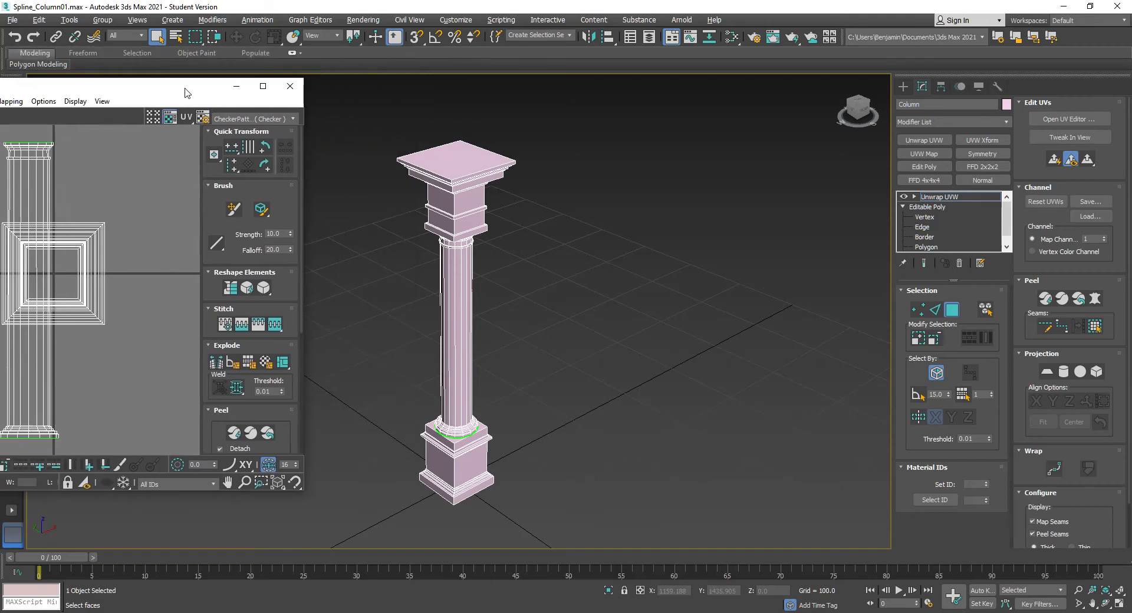
{"action": "middle_click_drag", "start_coordinate": [462, 290], "coordinate": [533, 301]}
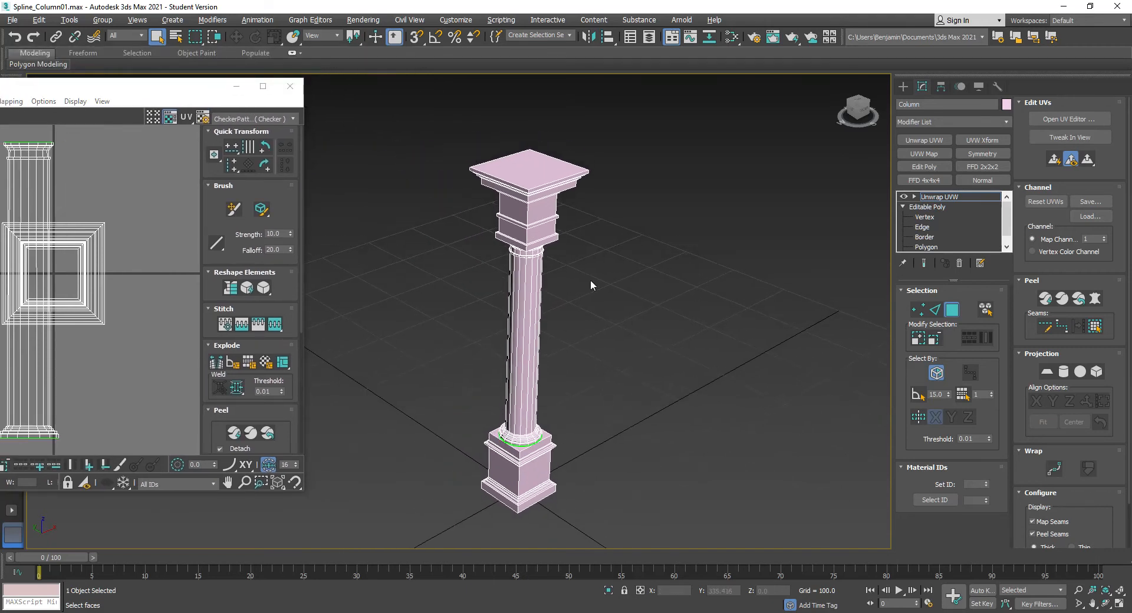
{"action": "left_click", "coordinate": [959, 264]}
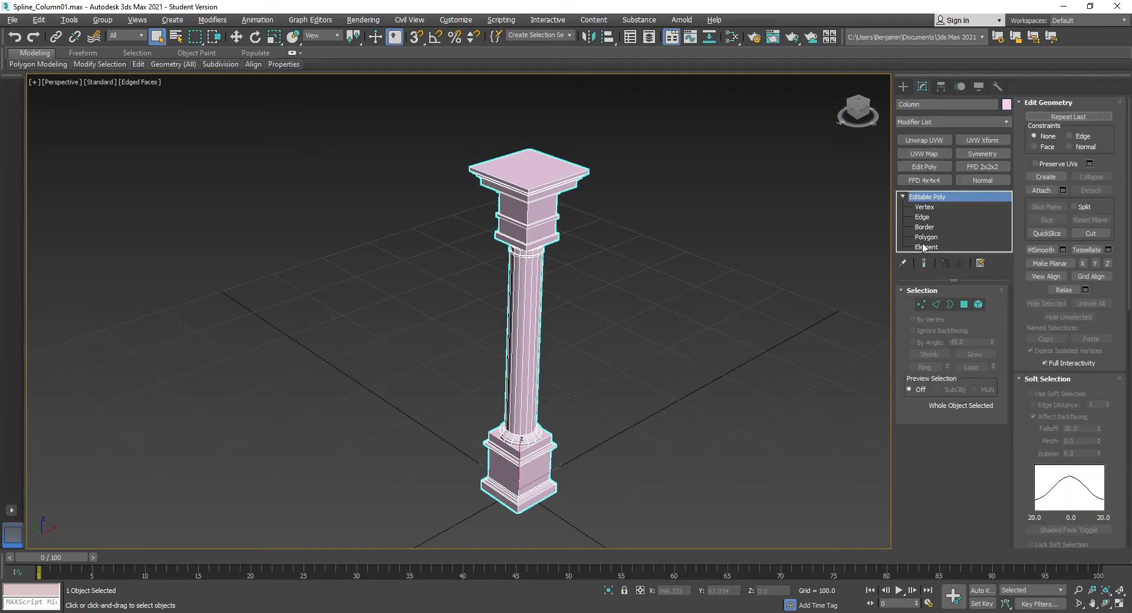
- Temporarily hide the capital element to examine the open top of the shaft, unhide everything and leave element mode
{"action": "left_click", "coordinate": [978, 305]}
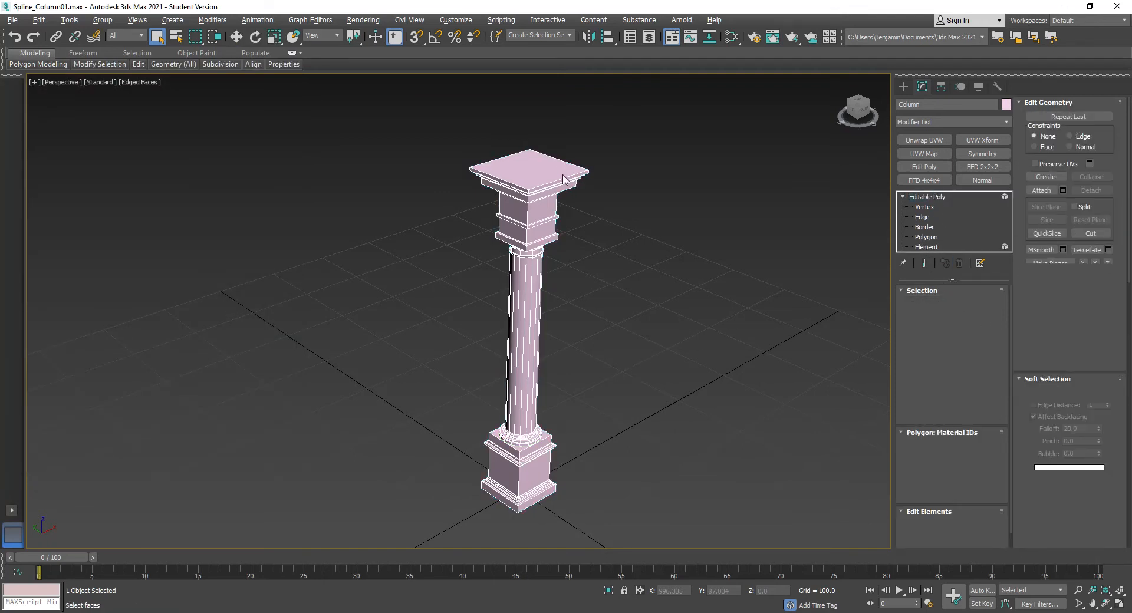
{"action": "left_click", "coordinate": [544, 181]}
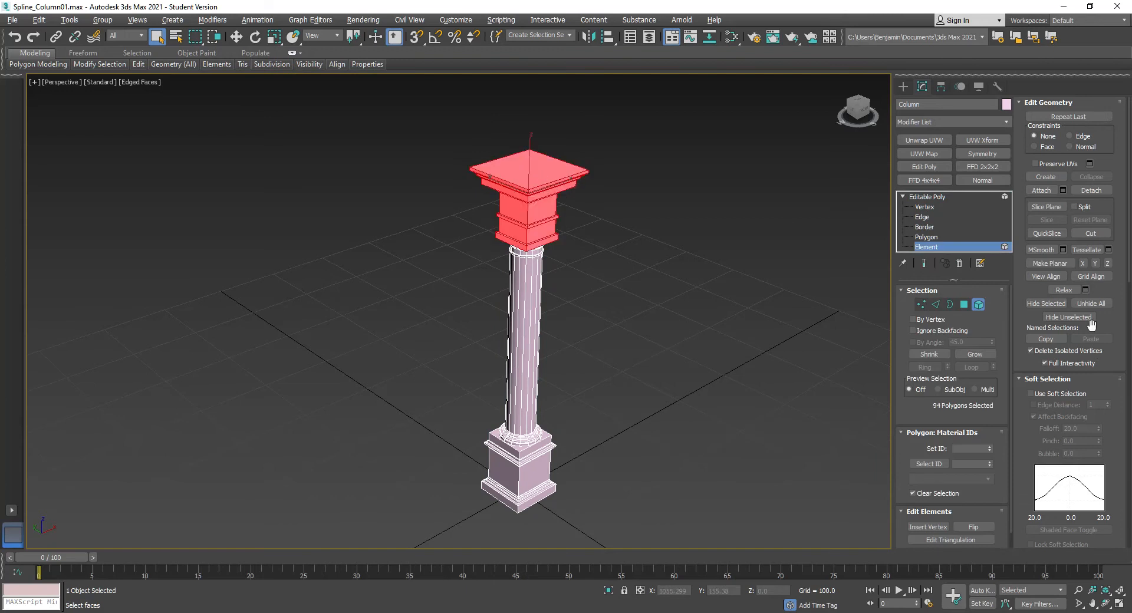
{"action": "left_click", "coordinate": [1046, 304]}
{"action": "scroll", "coordinate": [522, 239], "scroll_direction": "up", "scroll_amount": 5}
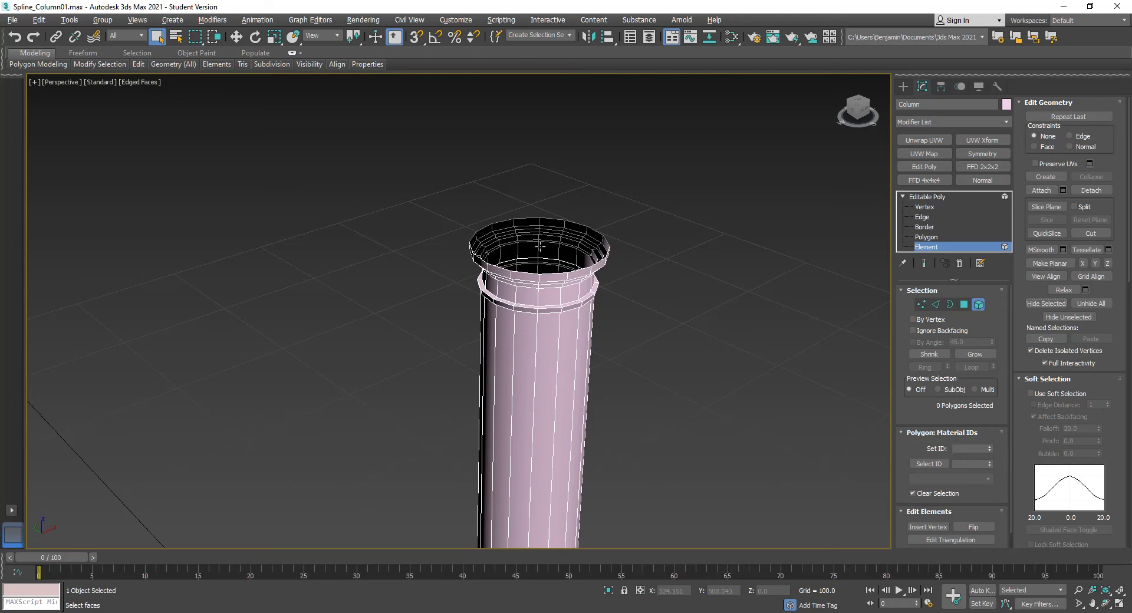
{"action": "scroll", "coordinate": [542, 248], "scroll_direction": "down", "scroll_amount": 5}
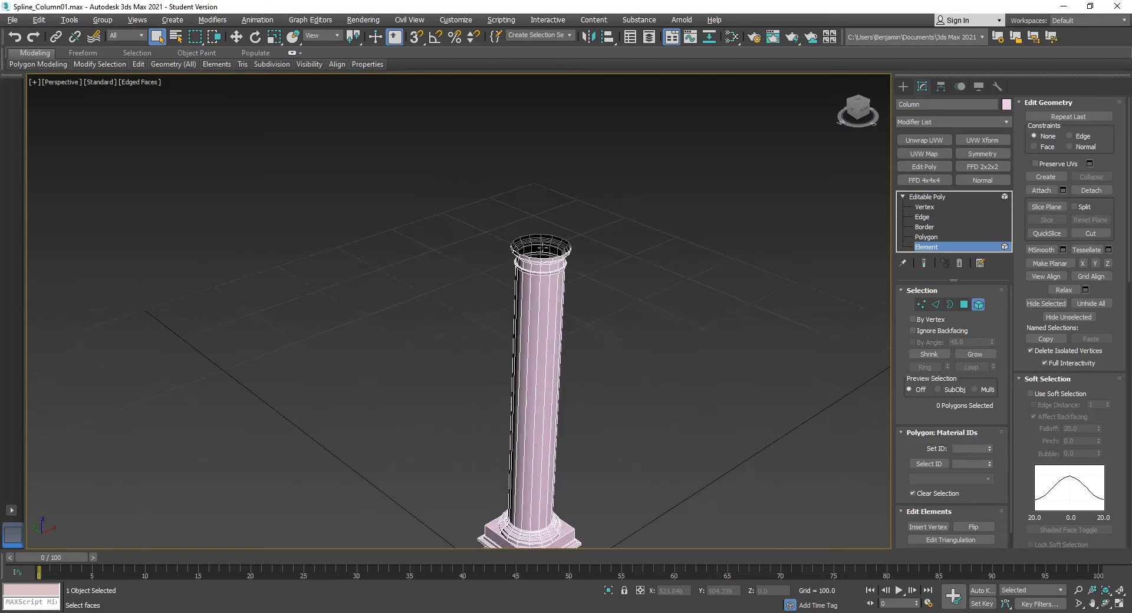
{"action": "left_click", "coordinate": [1093, 303]}
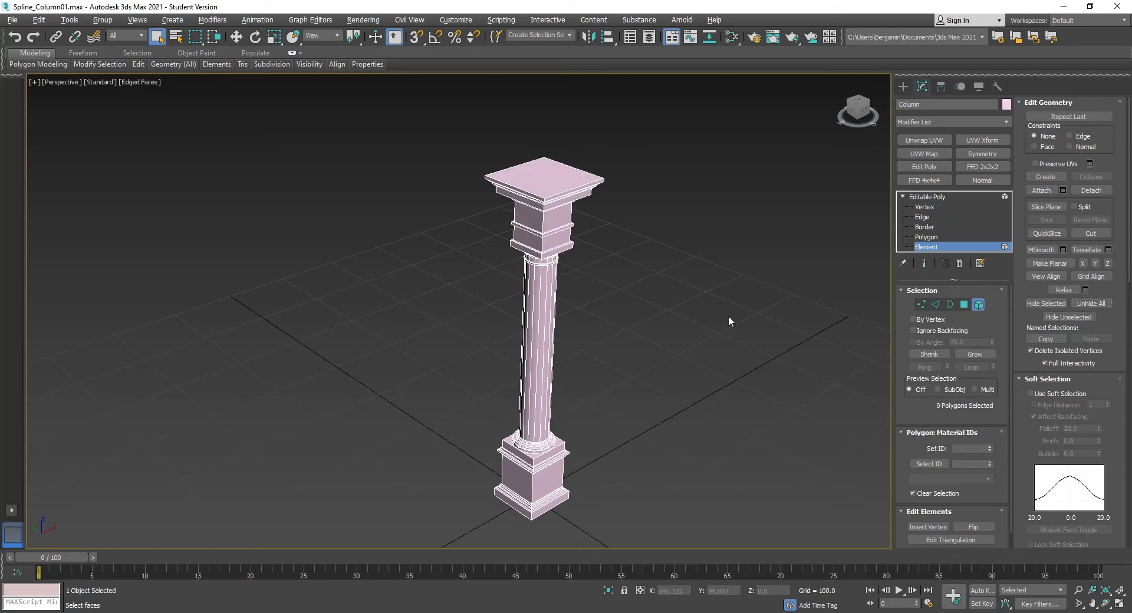
{"action": "left_click", "coordinate": [941, 197]}
{"action": "left_click", "coordinate": [903, 197]}
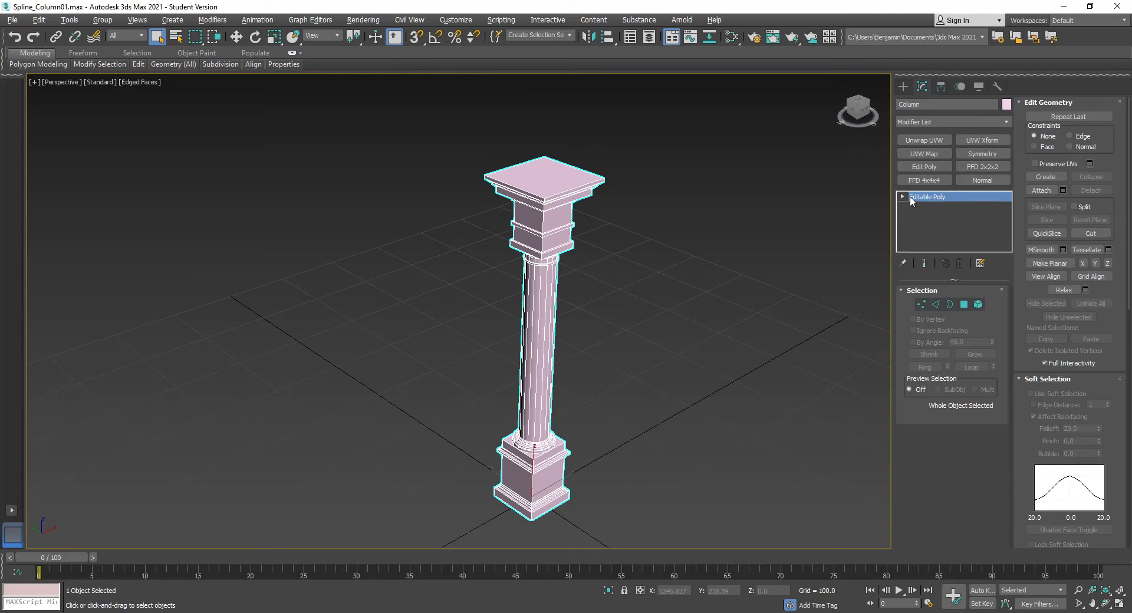
- Add an Unwrap UVW modifier to the column and pack its UV elements in an enlarged UV editor
{"action": "left_click", "coordinate": [931, 145]}
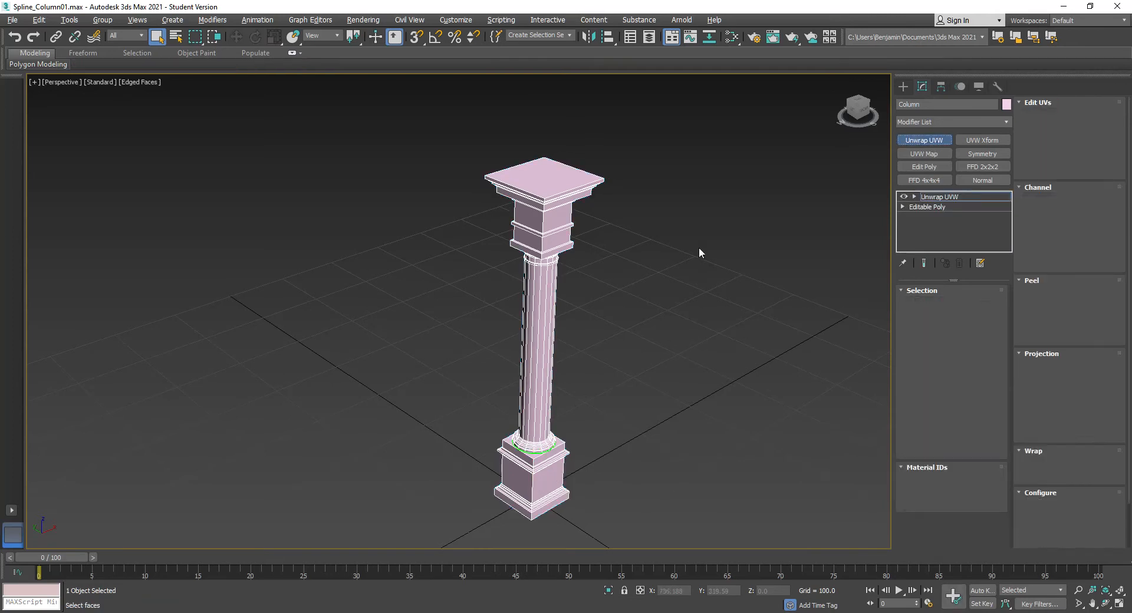
{"action": "left_click", "coordinate": [1064, 118]}
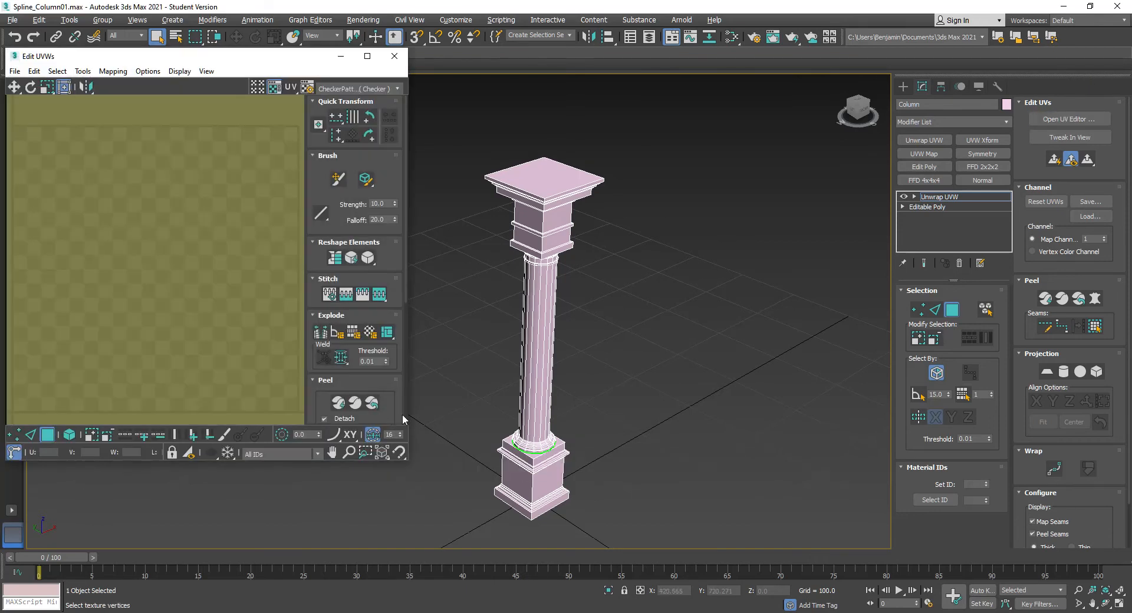
{"action": "scroll", "coordinate": [393, 401], "scroll_direction": "down", "scroll_amount": 2}
{"action": "scroll", "coordinate": [392, 400], "scroll_direction": "down", "scroll_amount": 4}
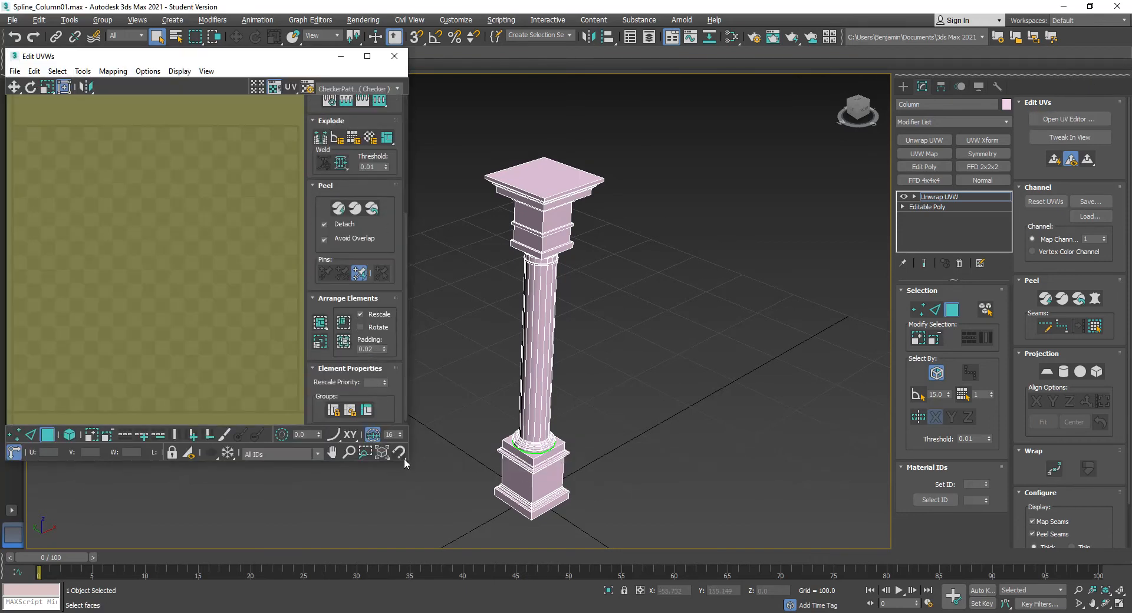
{"action": "left_click_drag", "start_coordinate": [407, 464], "coordinate": [470, 572]}
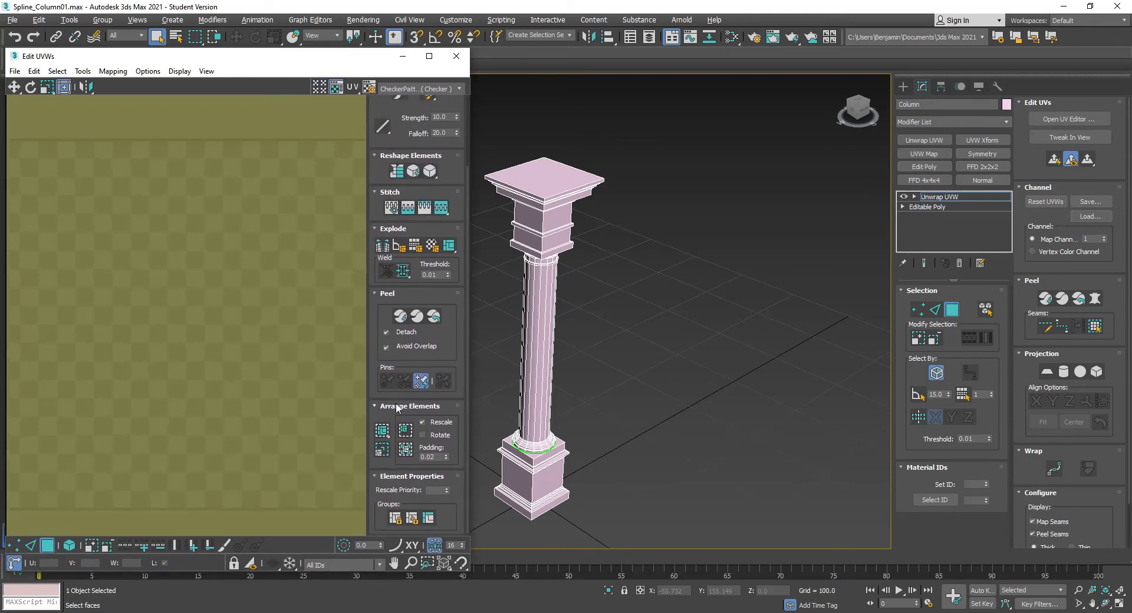
{"action": "left_click", "coordinate": [383, 431]}
- Review the Unwrap Options, turn off the checker background and widen the UV editor around the UV layout
{"action": "left_click", "coordinate": [148, 71]}
{"action": "left_click", "coordinate": [170, 131]}
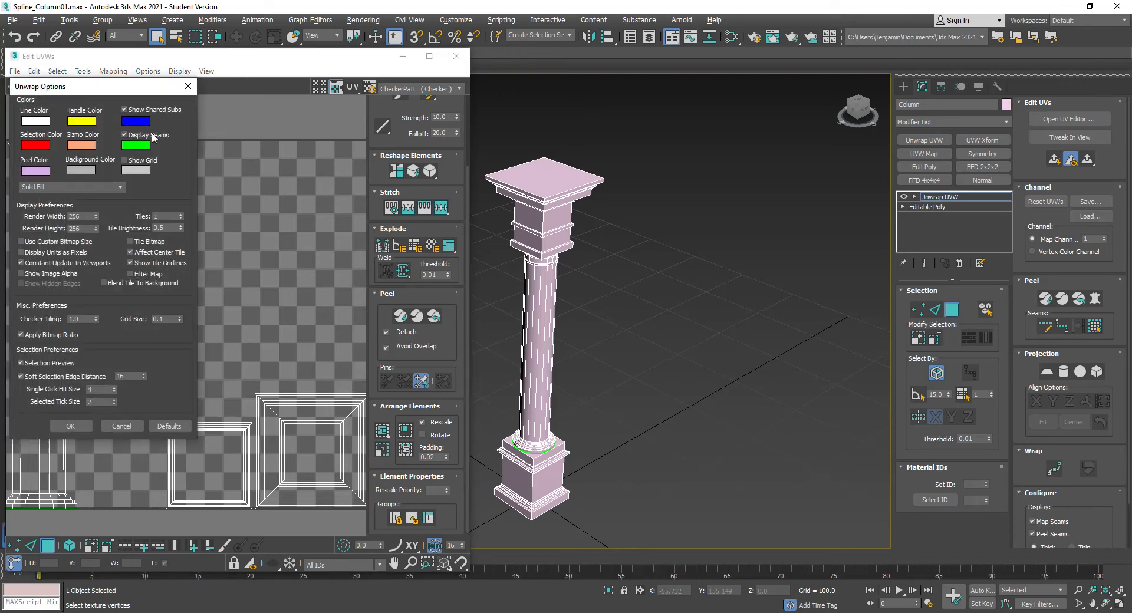
{"action": "left_click", "coordinate": [48, 363]}
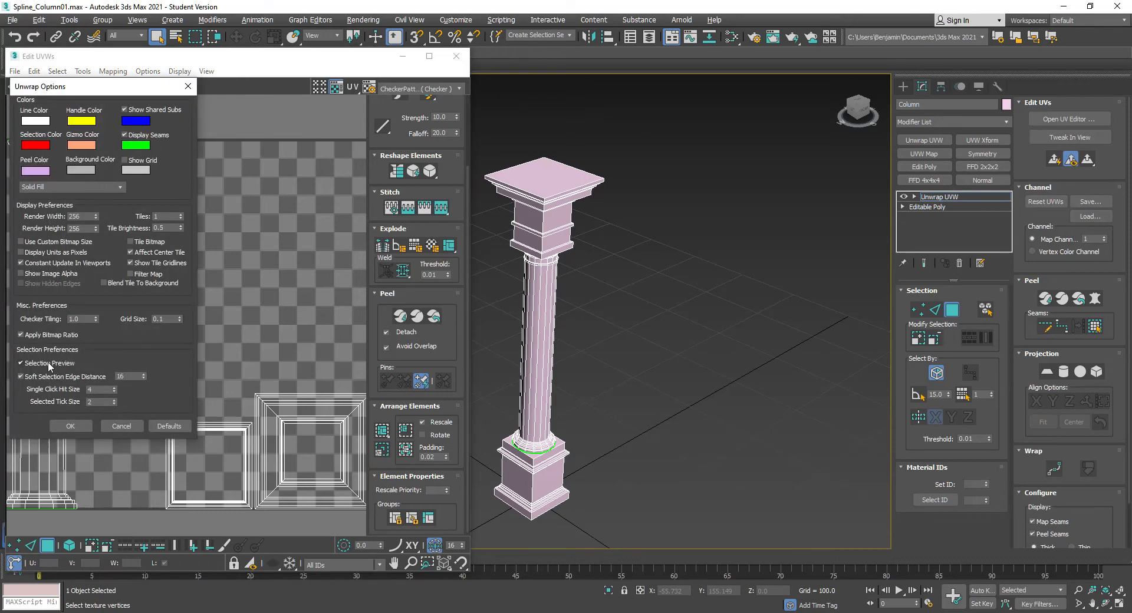
{"action": "left_click", "coordinate": [71, 425]}
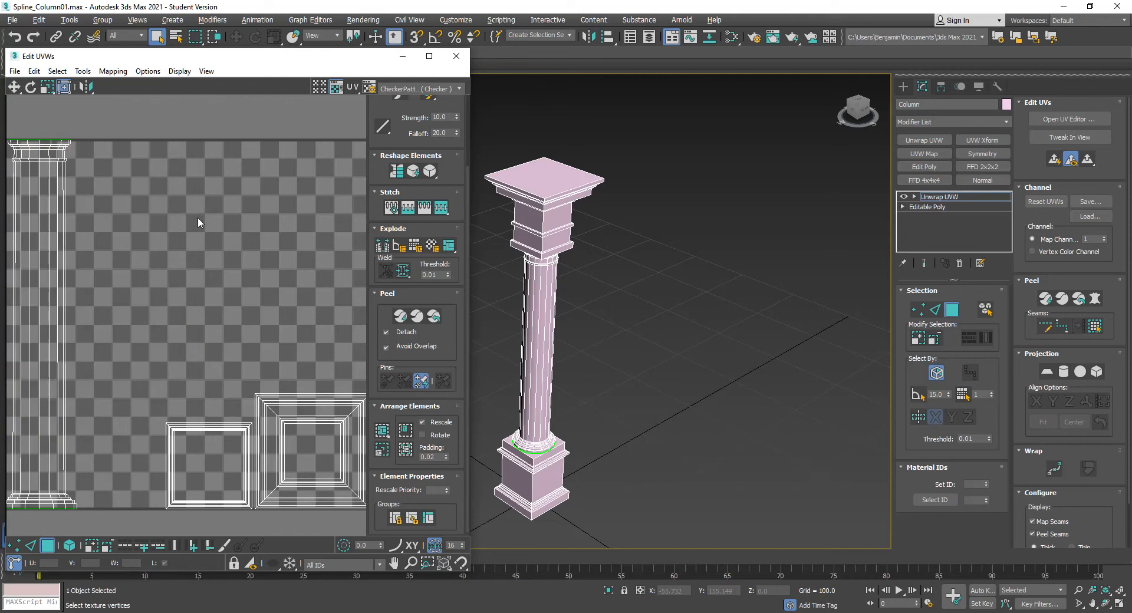
{"action": "left_click", "coordinate": [337, 87]}
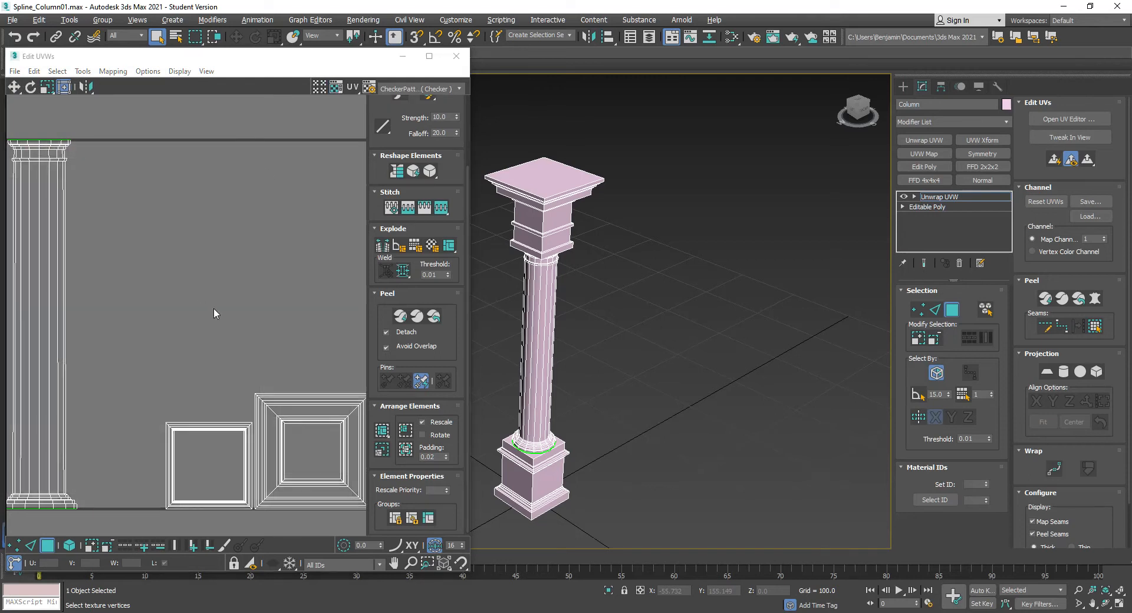
{"action": "scroll", "coordinate": [214, 308], "scroll_direction": "down", "scroll_amount": 2}
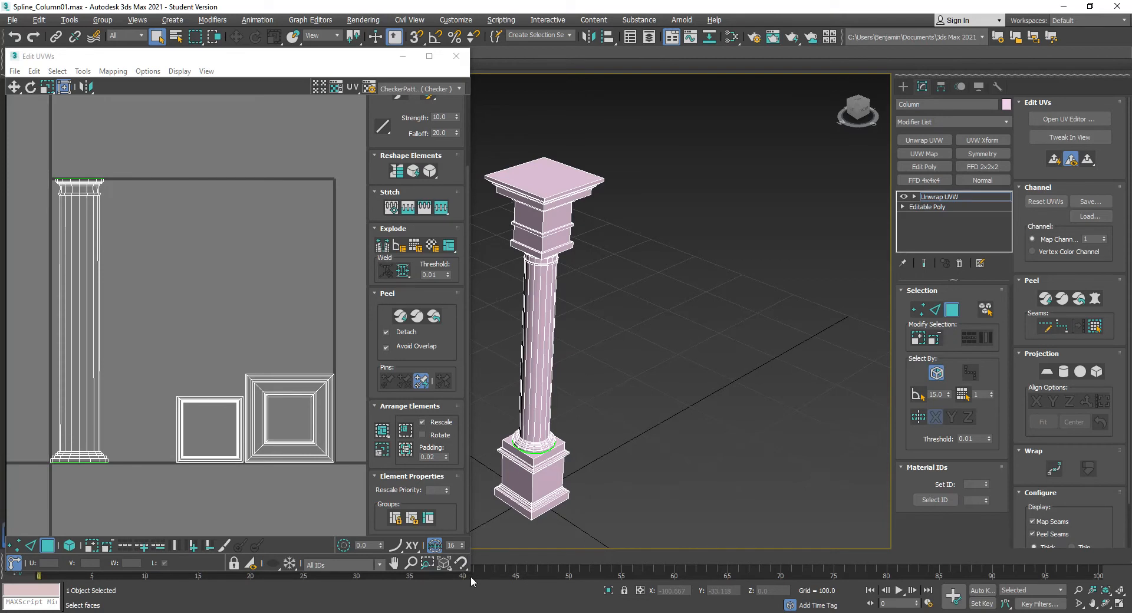
{"action": "left_click_drag", "start_coordinate": [465, 570], "coordinate": [540, 592]}
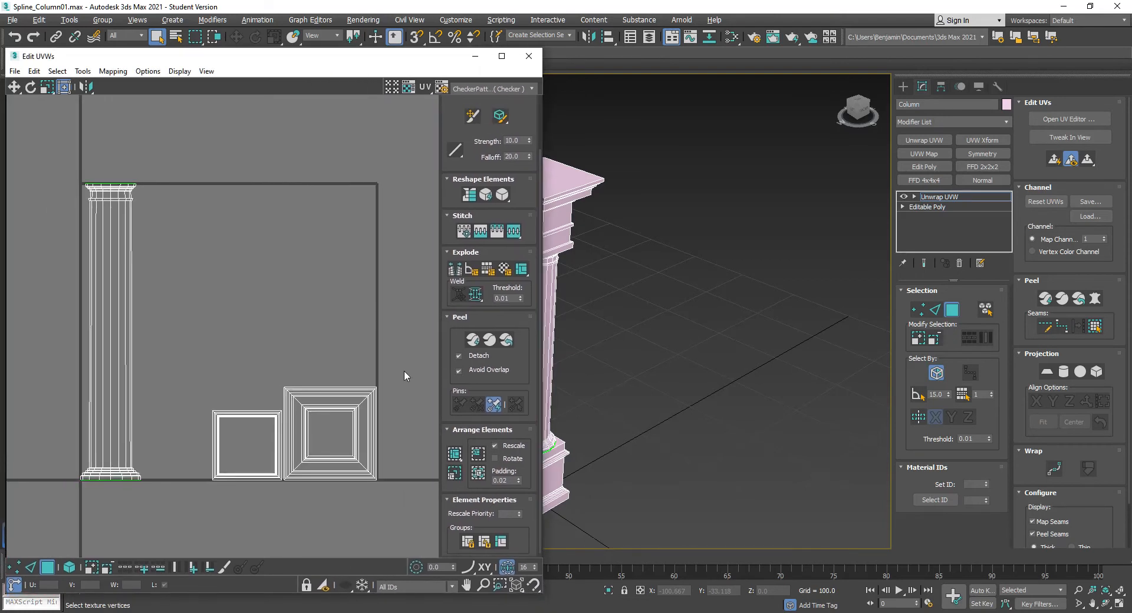
- Select a long vertical edge on the column's round shaft in the Unwrap UVW edge mode
{"action": "key", "text": "z"}
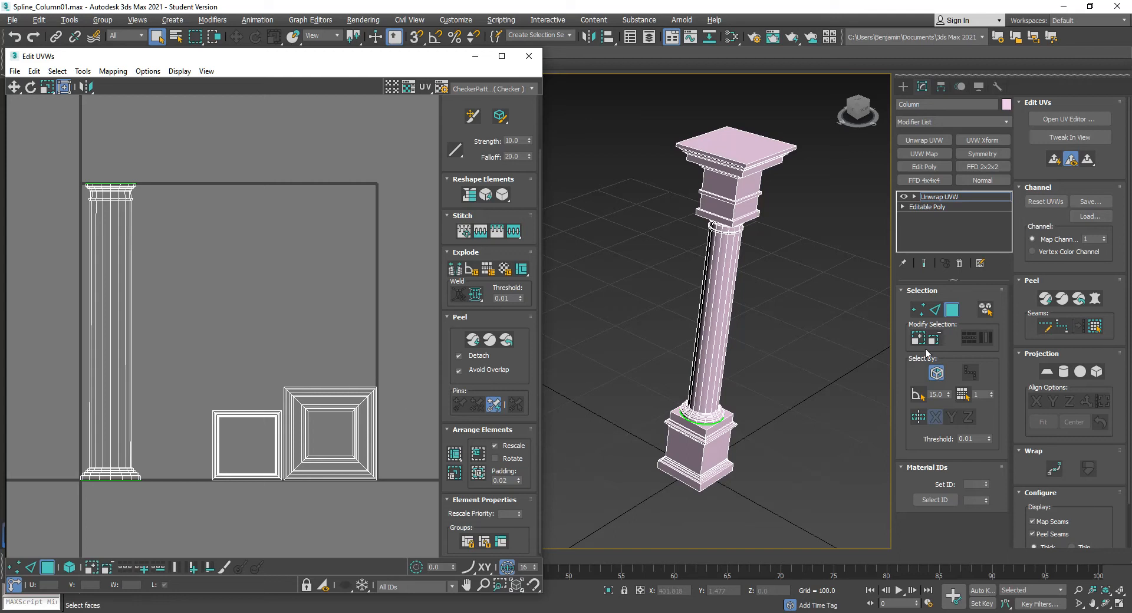
{"action": "left_click", "coordinate": [935, 310]}
{"action": "left_click_drag", "start_coordinate": [862, 111], "coordinate": [835, 87]}
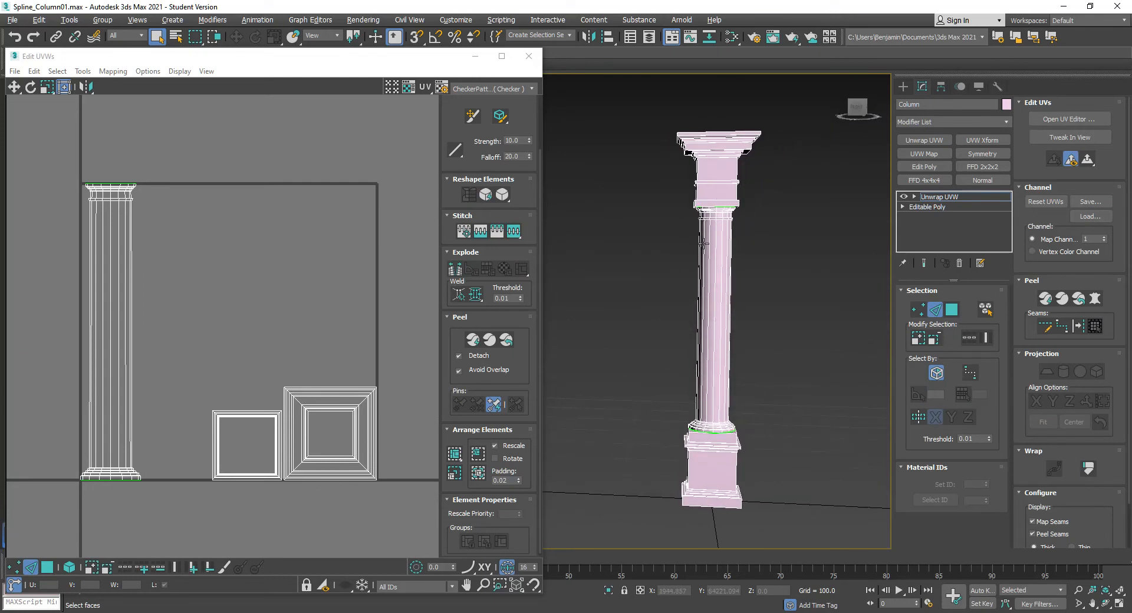
{"action": "left_click", "coordinate": [714, 253]}
{"action": "middle_click_drag", "start_coordinate": [784, 276], "coordinate": [741, 295]}
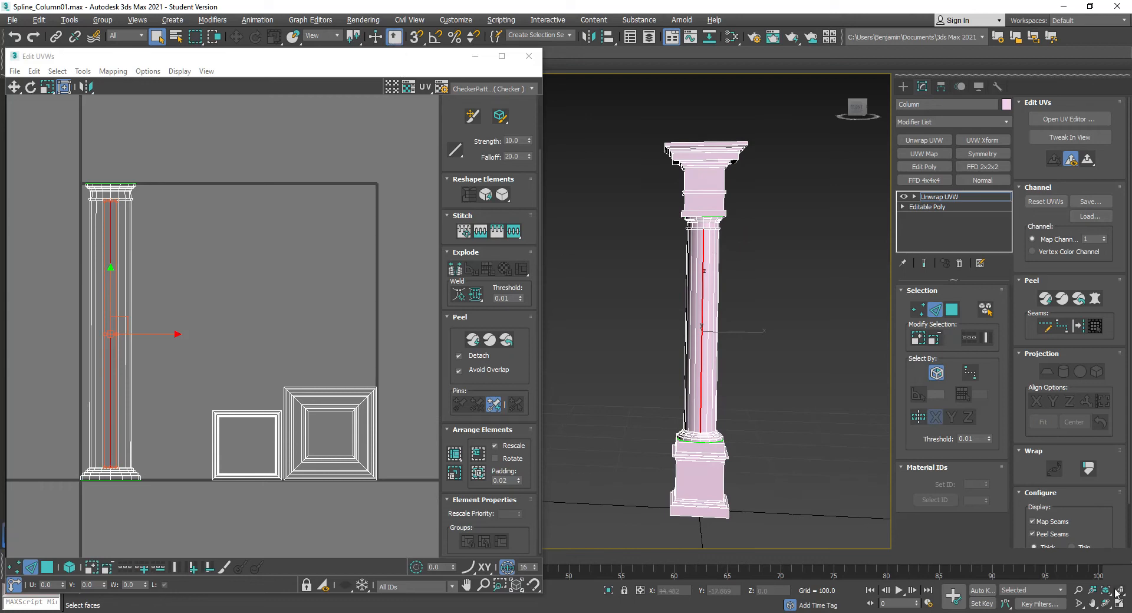
{"action": "left_click", "coordinate": [1106, 604]}
{"action": "left_click_drag", "start_coordinate": [572, 337], "coordinate": [781, 348]}
{"action": "right_click", "coordinate": [758, 337]}
{"action": "right_click", "coordinate": [701, 283]}
{"action": "left_click", "coordinate": [703, 286]}
{"action": "left_click", "coordinate": [702, 283]}
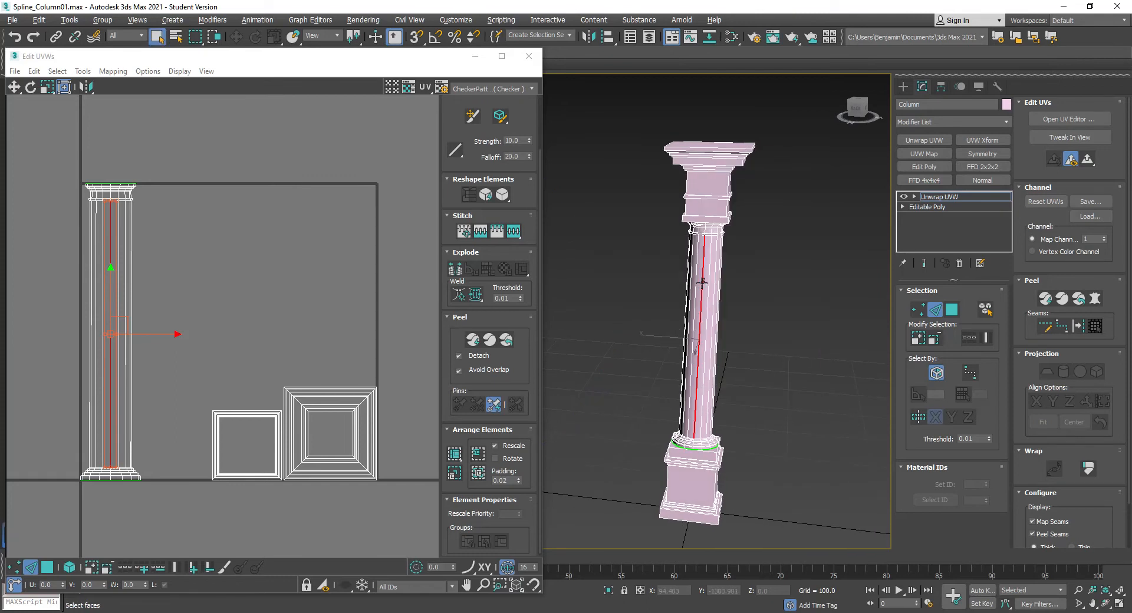
- Extend the selected shaft edge to a full vertical loop, convert it to a peel seam and clear the edge selection
{"action": "left_click", "coordinate": [970, 343]}
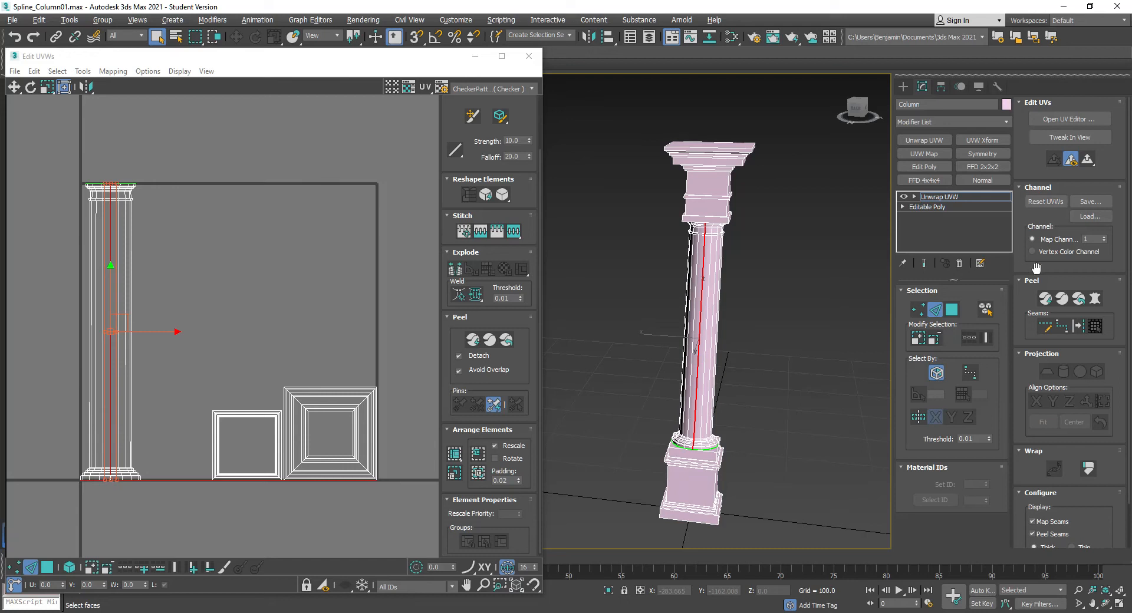
{"action": "left_click", "coordinate": [1080, 331]}
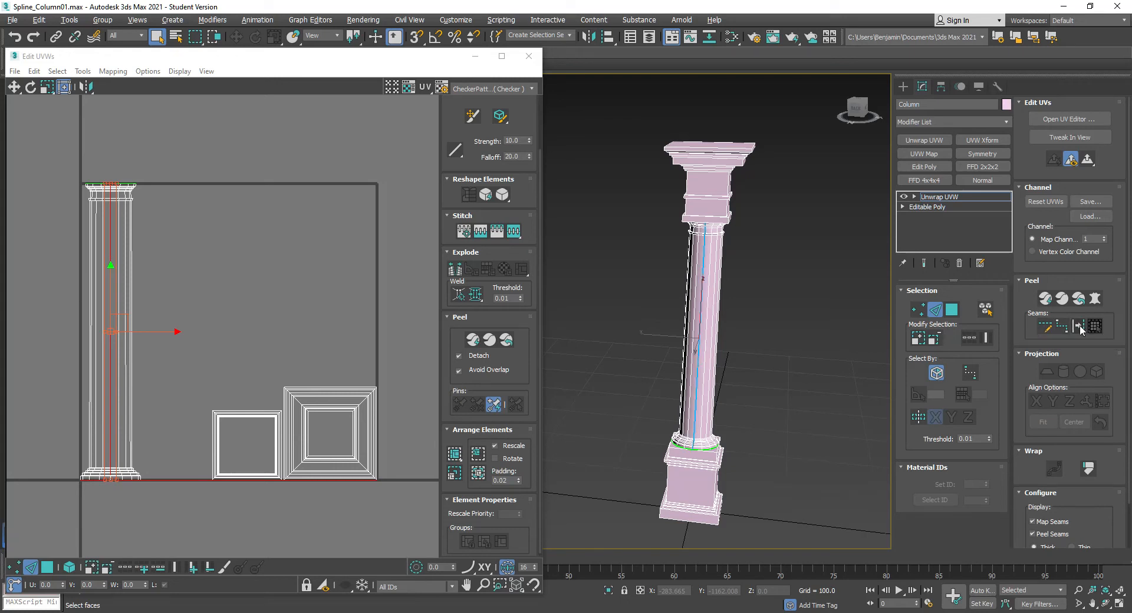
{"action": "left_click", "coordinate": [796, 302]}
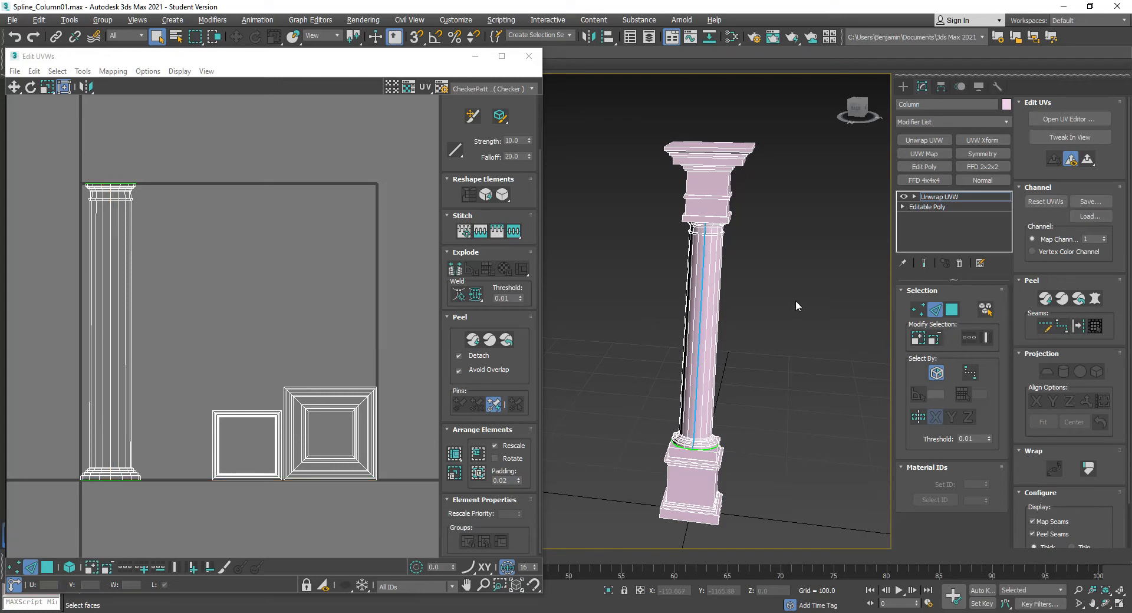
- Select a polygon on the round shaft, expand the selection to the seams and flatten it with Quick Peel
{"action": "left_click", "coordinate": [952, 311]}
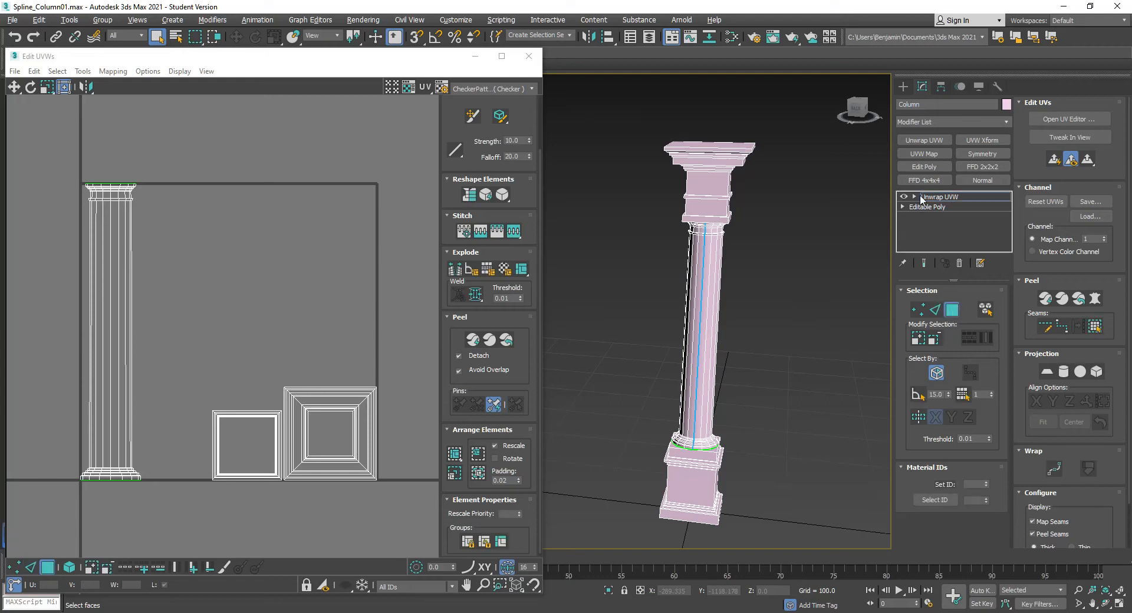
{"action": "left_click", "coordinate": [914, 196]}
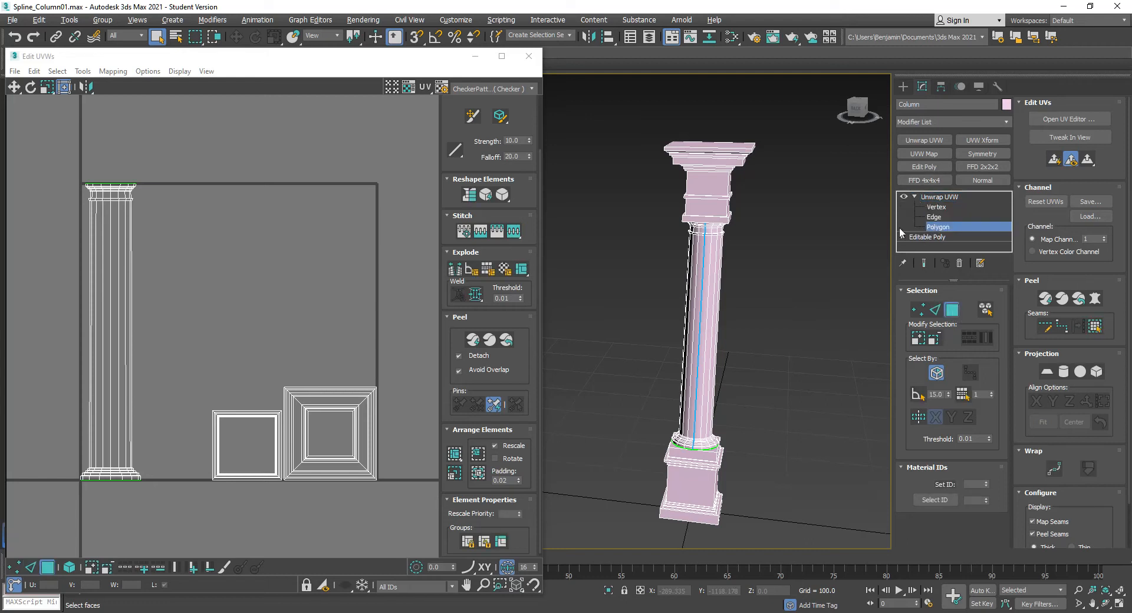
{"action": "left_click", "coordinate": [716, 260]}
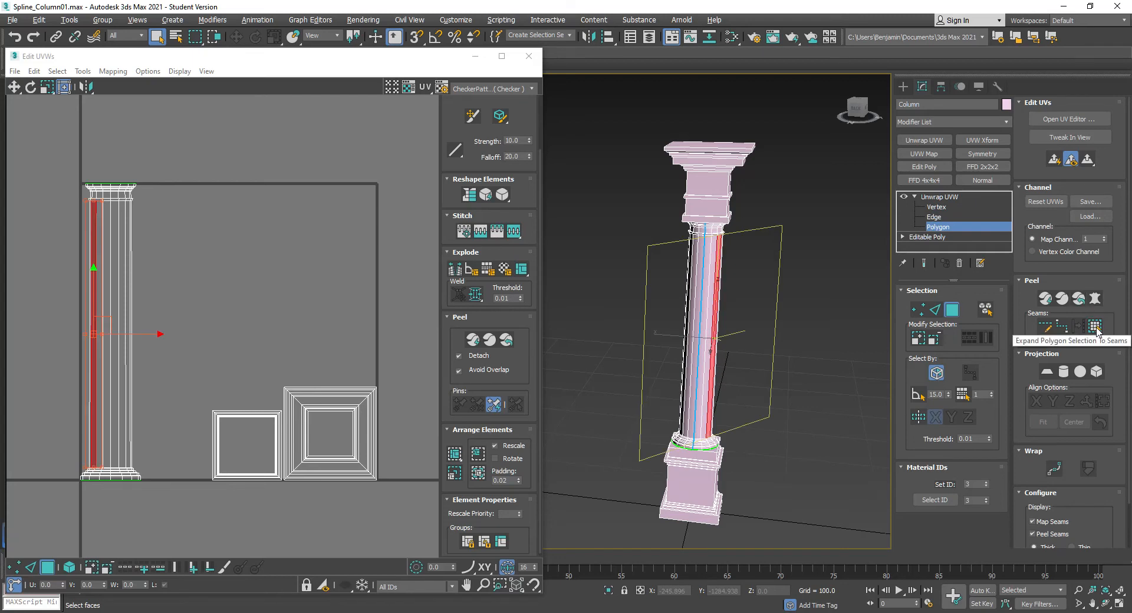
{"action": "left_click", "coordinate": [1095, 327]}
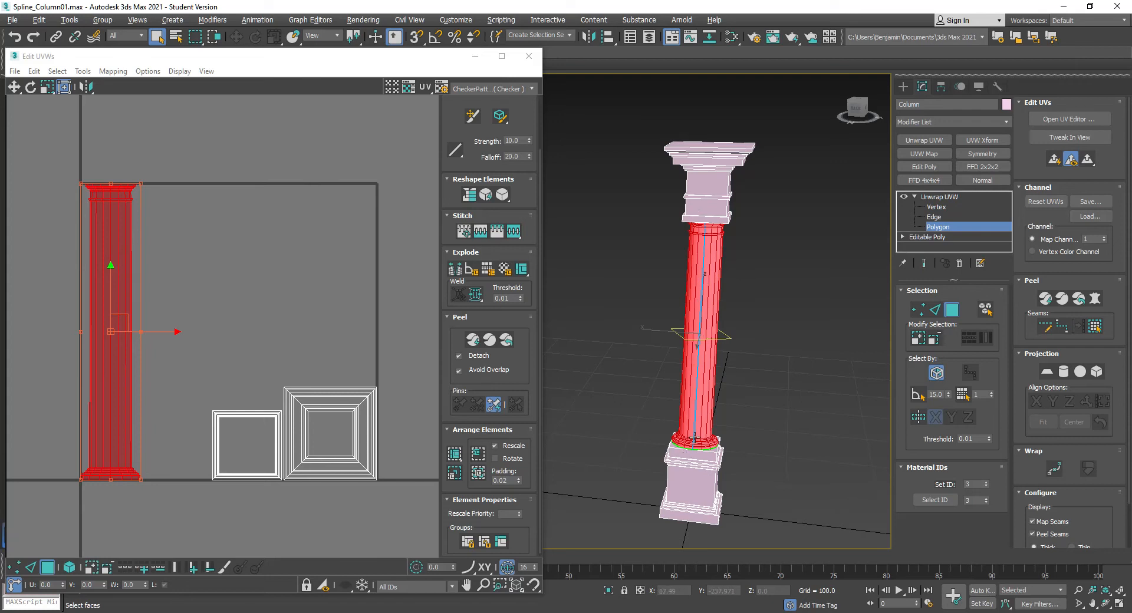
{"action": "left_click", "coordinate": [1046, 299]}
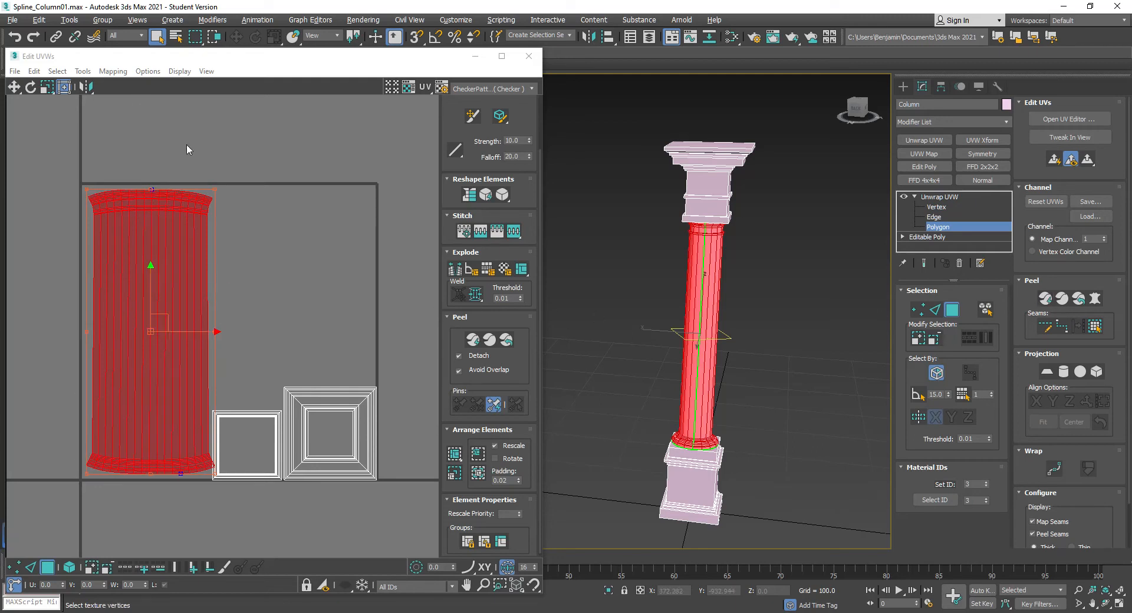
- Open the Relax Tool for the peeled shaft and place its dialog beside the UV editor
{"action": "left_click", "coordinate": [80, 71]}
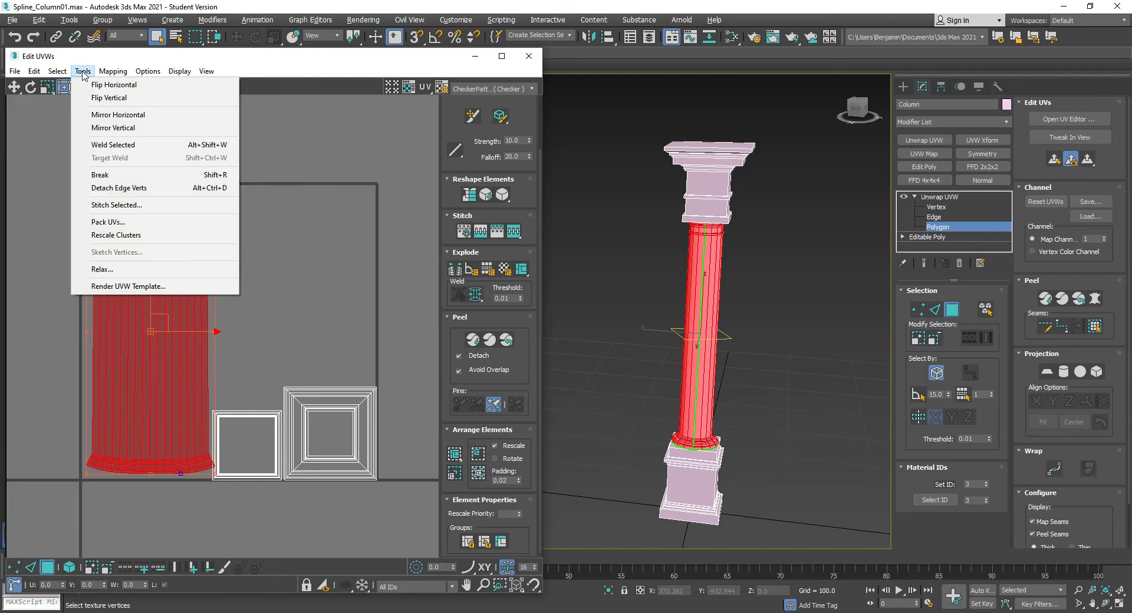
{"action": "left_click", "coordinate": [102, 270]}
{"action": "left_click_drag", "start_coordinate": [91, 90], "coordinate": [635, 64]}
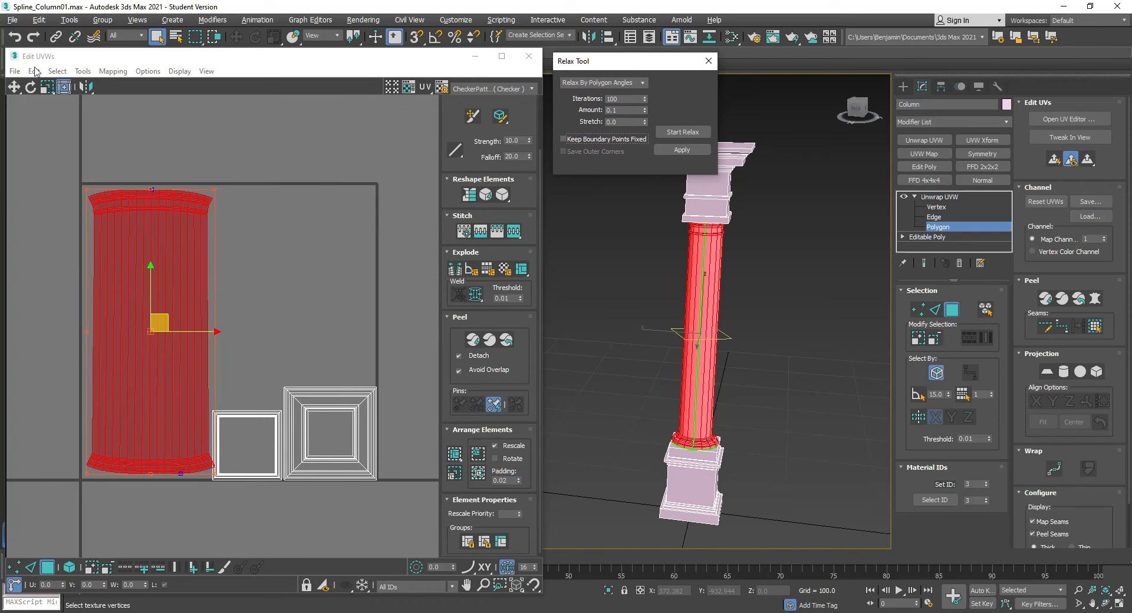
{"action": "left_click", "coordinate": [83, 71]}
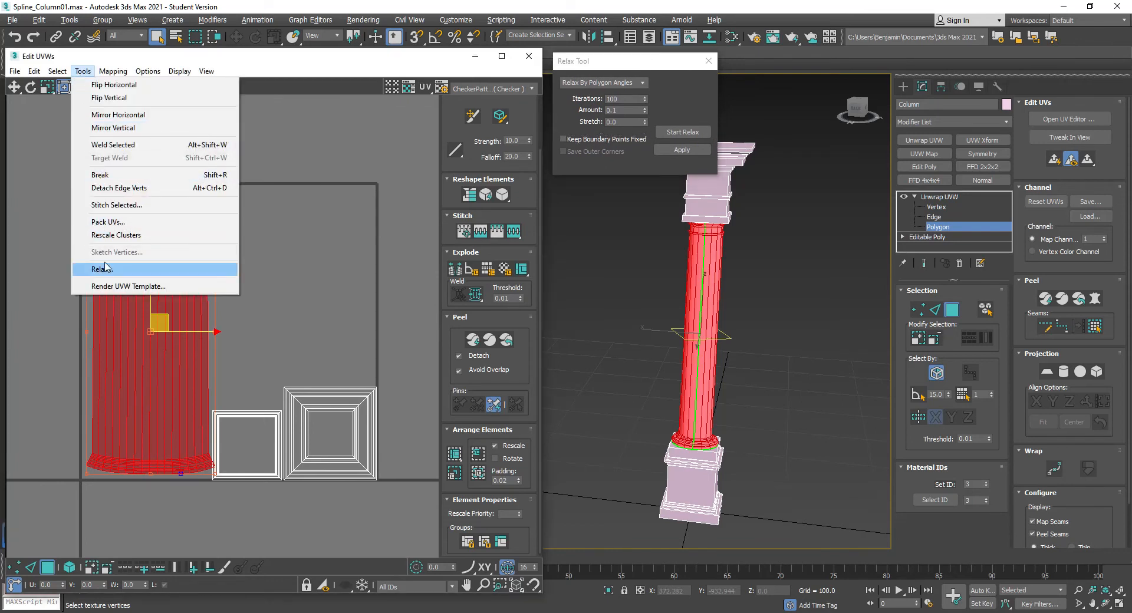
{"action": "left_click", "coordinate": [626, 61]}
- Try a continuous Relax By Polygon Angles on the shaft's UV shell, undoing each attempt
{"action": "left_click", "coordinate": [670, 131]}
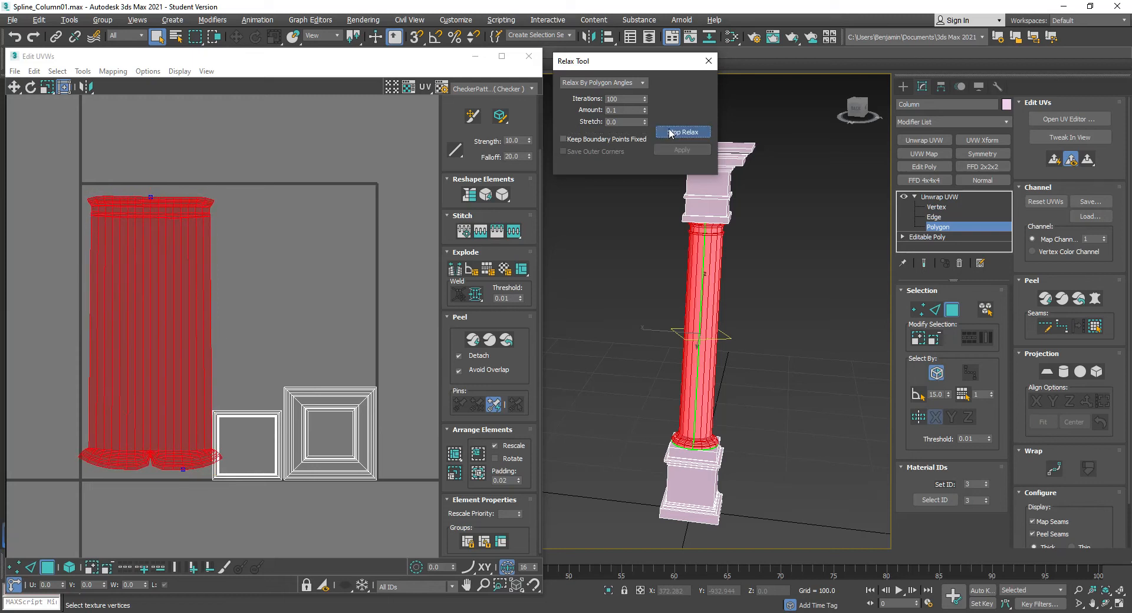
{"action": "left_click", "coordinate": [670, 132]}
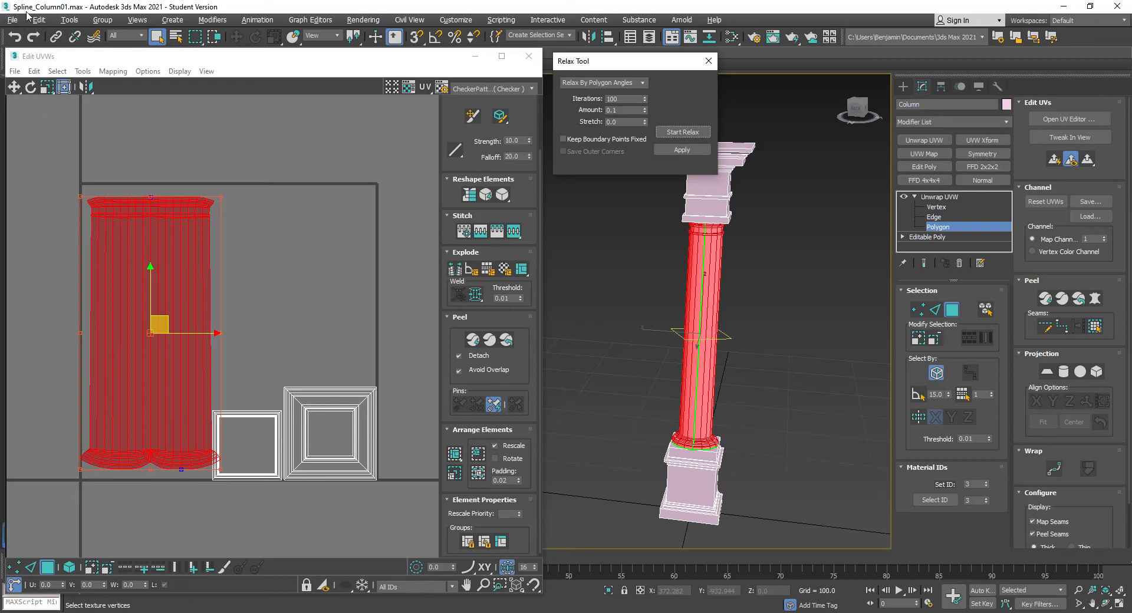
{"action": "left_click", "coordinate": [15, 37]}
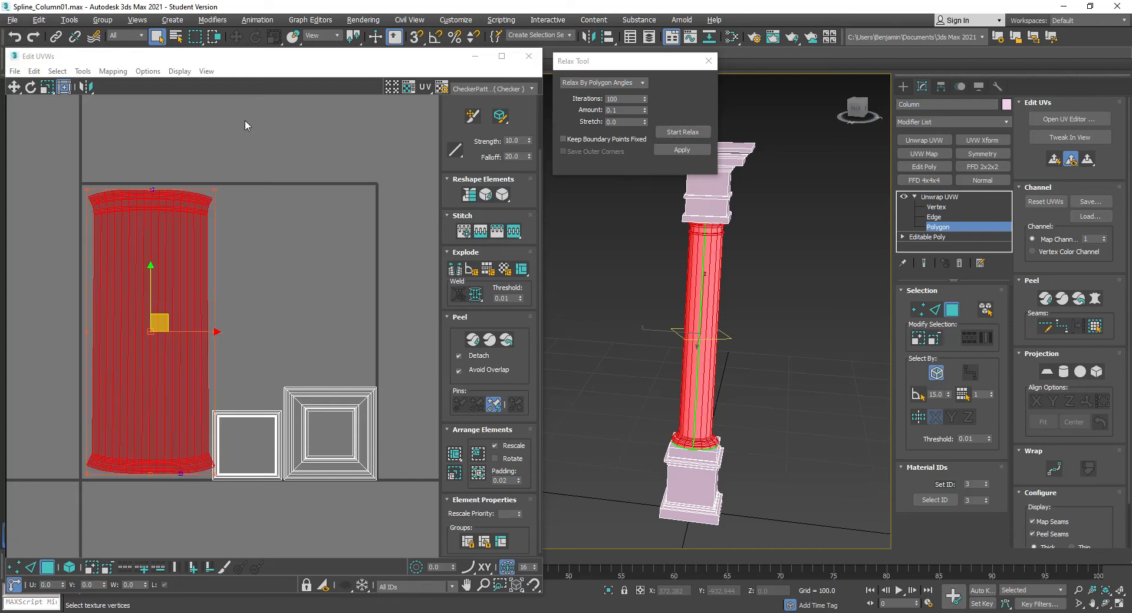
{"action": "left_click", "coordinate": [682, 132]}
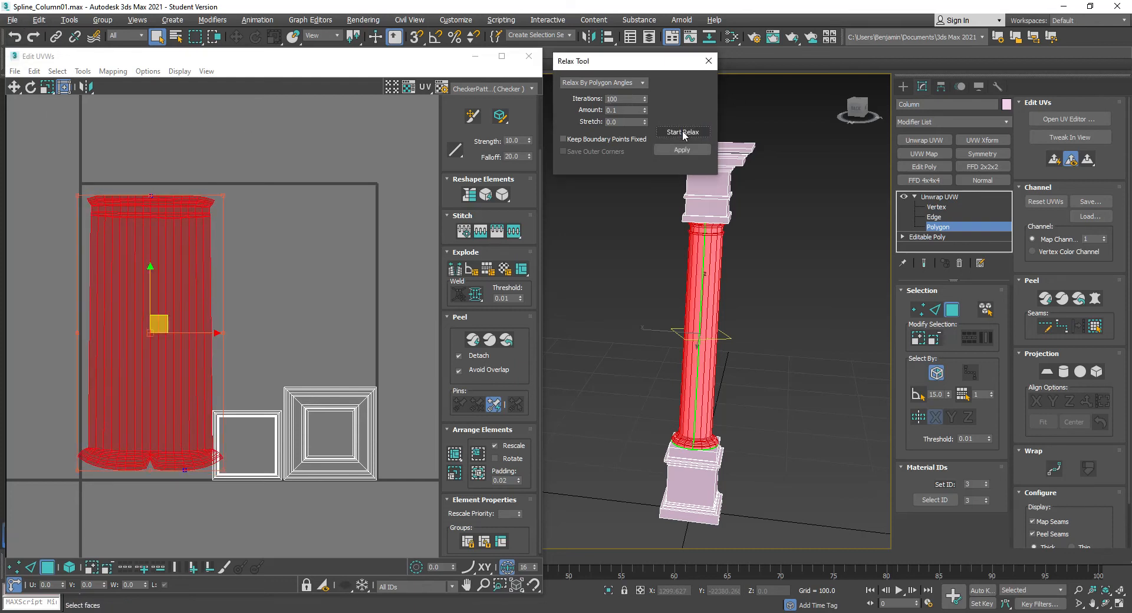
{"action": "left_click", "coordinate": [15, 39]}
- Apply Relax By Polygon Angles to the shaft's UV shell in repeated single passes and undo the last pass
{"action": "left_click", "coordinate": [698, 151]}
{"action": "left_click", "coordinate": [698, 152]}
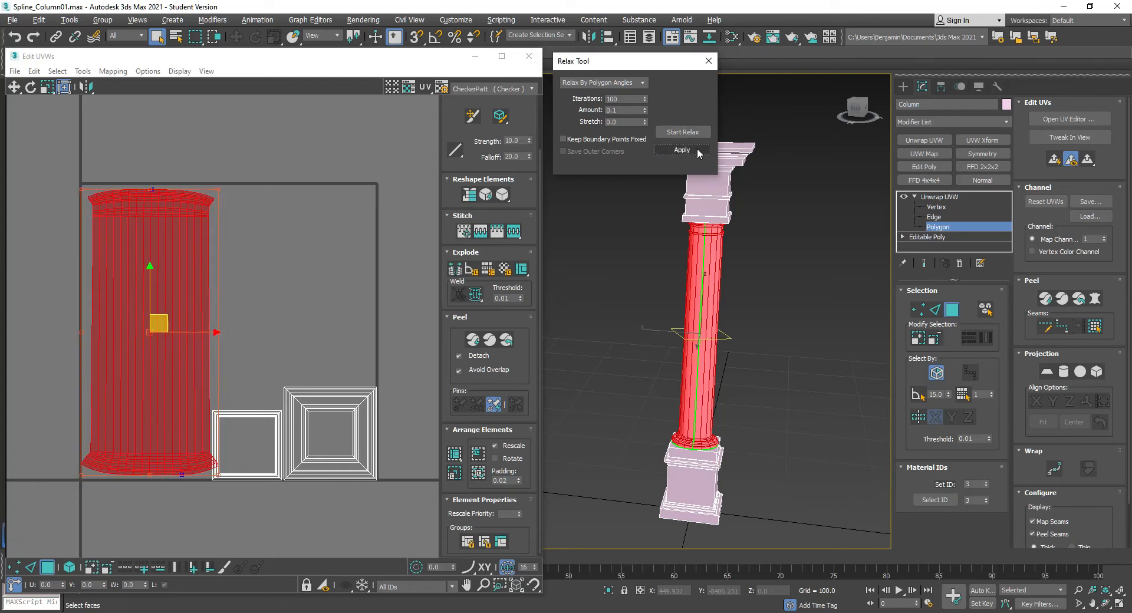
{"action": "scroll", "coordinate": [195, 409], "scroll_direction": "up", "scroll_amount": 3}
{"action": "scroll", "coordinate": [290, 407], "scroll_direction": "down", "scroll_amount": 2}
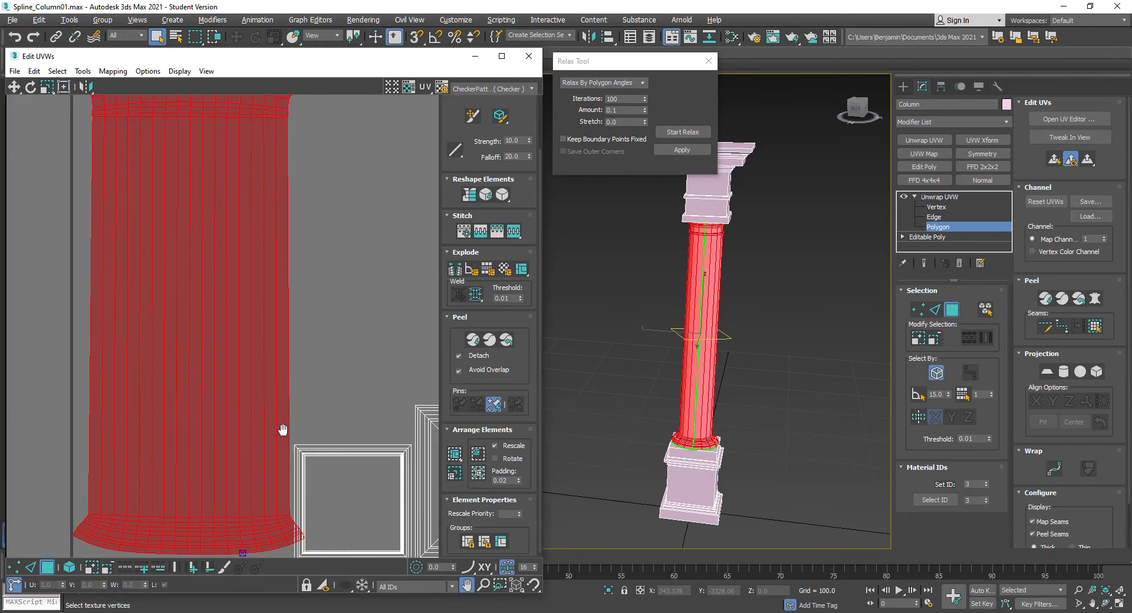
{"action": "left_click", "coordinate": [682, 151]}
{"action": "left_click", "coordinate": [682, 151]}
{"action": "left_click", "coordinate": [681, 151]}
{"action": "left_click", "coordinate": [682, 152]}
{"action": "left_click", "coordinate": [682, 152]}
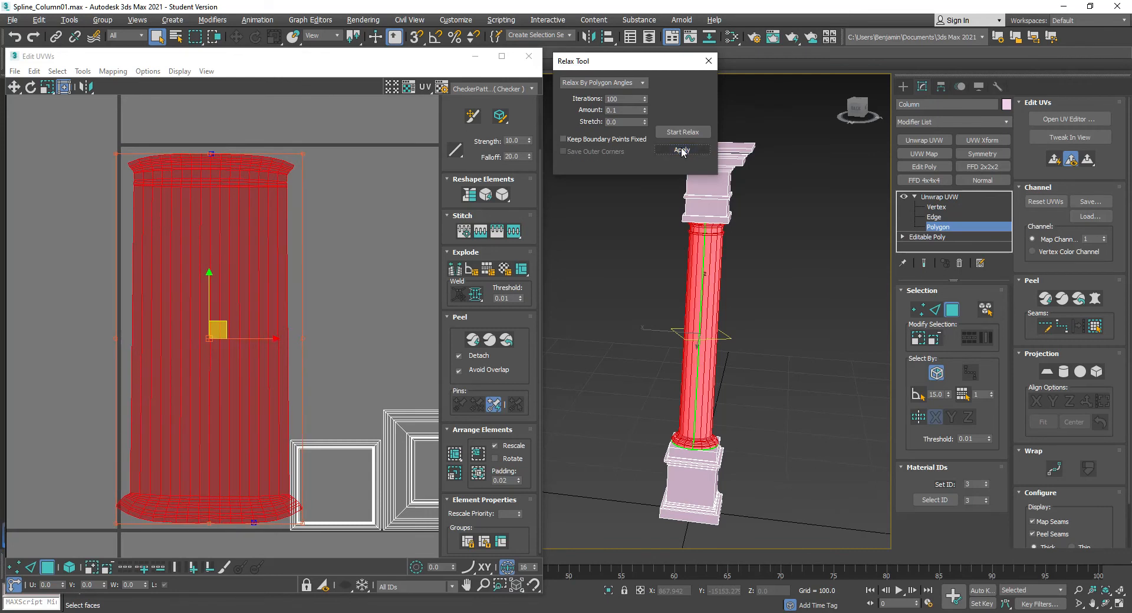
{"action": "scroll", "coordinate": [192, 520], "scroll_direction": "up", "scroll_amount": 3}
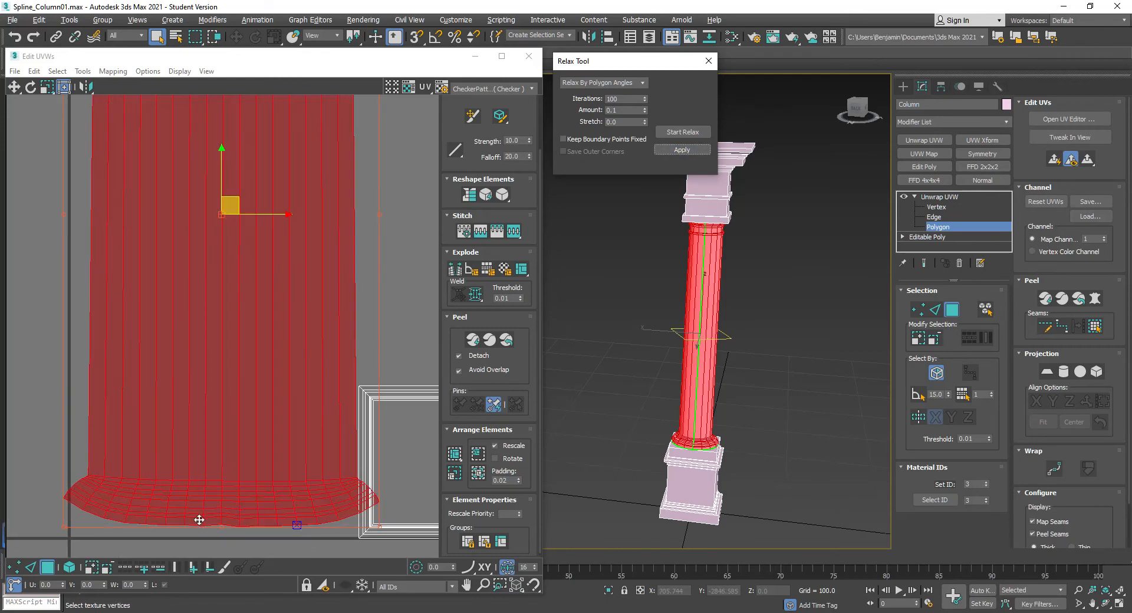
{"action": "left_click", "coordinate": [17, 38]}
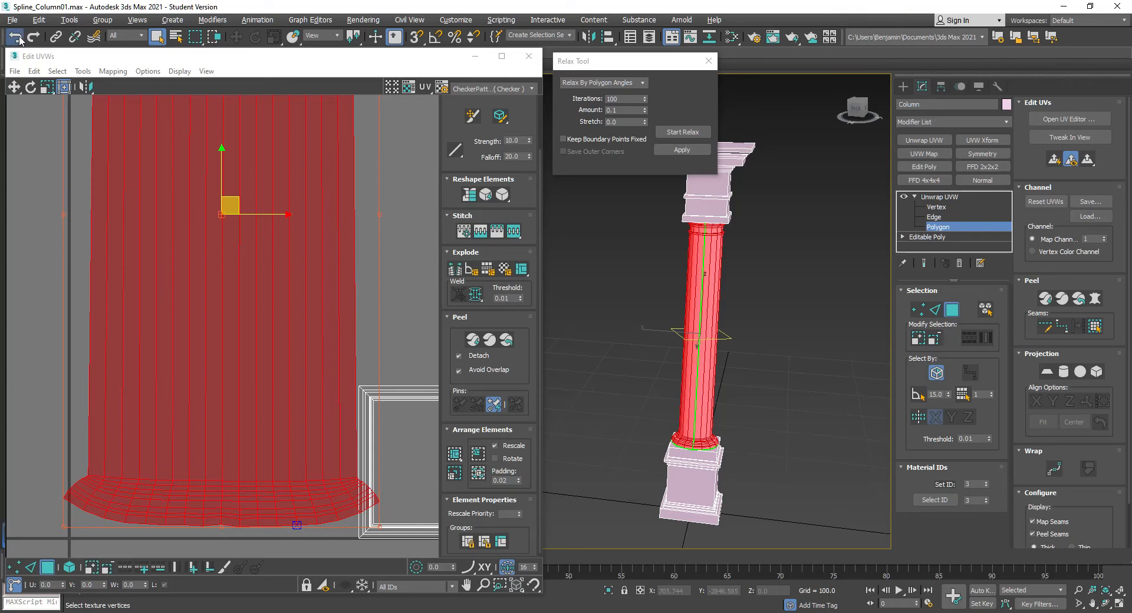
- Deselect the shaft's UV shell and examine its curved ends and vertical lines against the column model
{"action": "scroll", "coordinate": [121, 118], "scroll_direction": "down", "scroll_amount": 4}
{"action": "left_click", "coordinate": [263, 133]}
{"action": "middle_click_drag", "start_coordinate": [258, 152], "coordinate": [288, 340]}
{"action": "scroll", "coordinate": [165, 244], "scroll_direction": "up", "scroll_amount": 3}
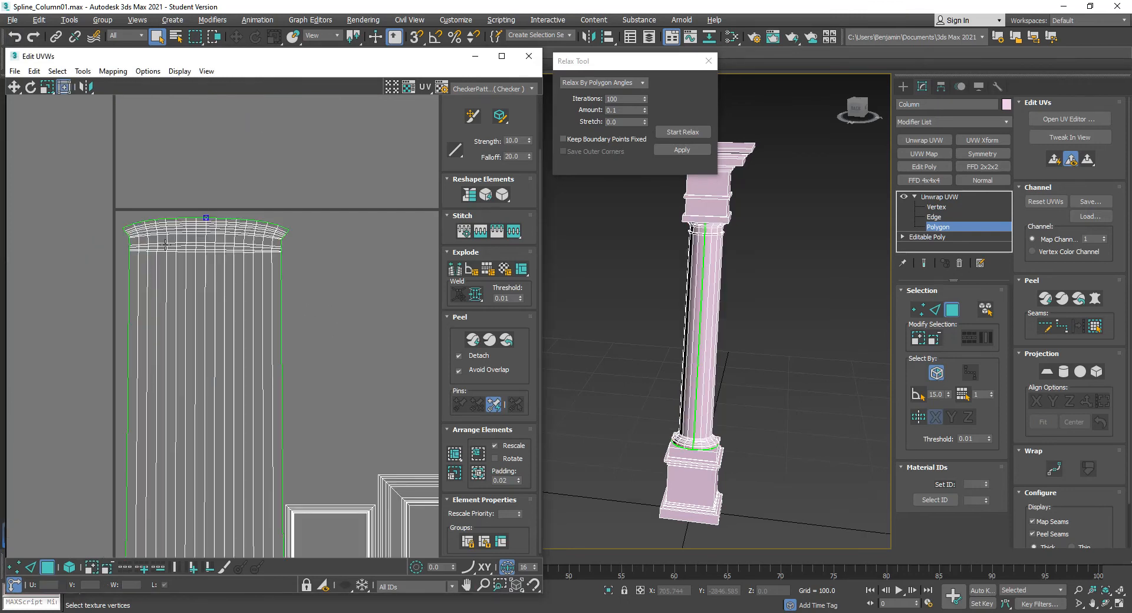
{"action": "scroll", "coordinate": [168, 247], "scroll_direction": "up", "scroll_amount": 5}
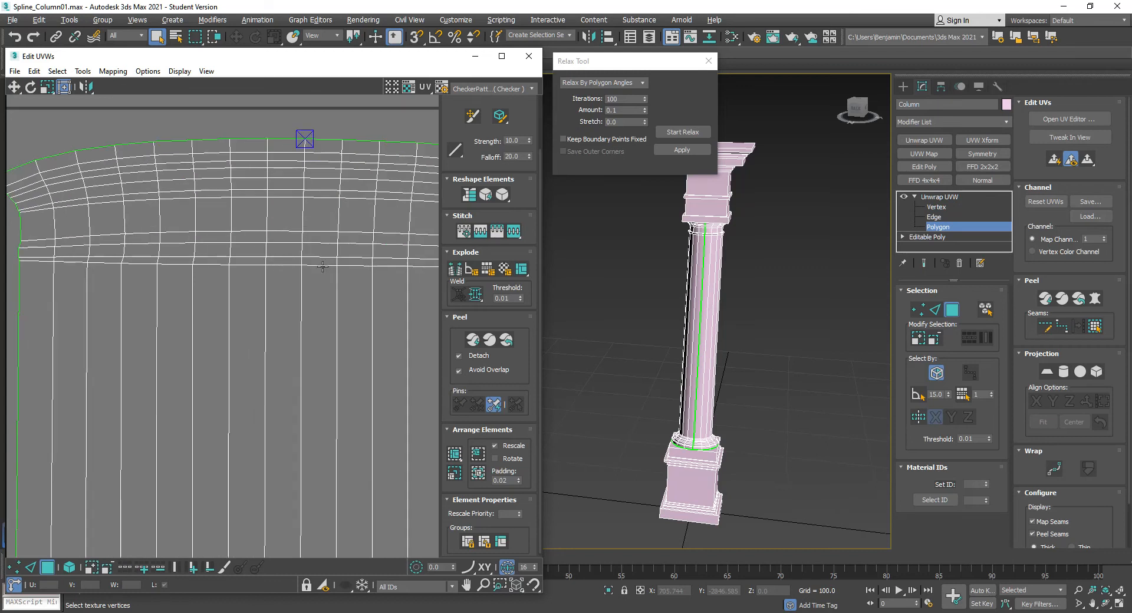
{"action": "scroll", "coordinate": [323, 267], "scroll_direction": "down", "scroll_amount": 4}
{"action": "middle_click_drag", "start_coordinate": [334, 283], "coordinate": [291, 201]}
{"action": "scroll", "coordinate": [287, 204], "scroll_direction": "down", "scroll_amount": 2}
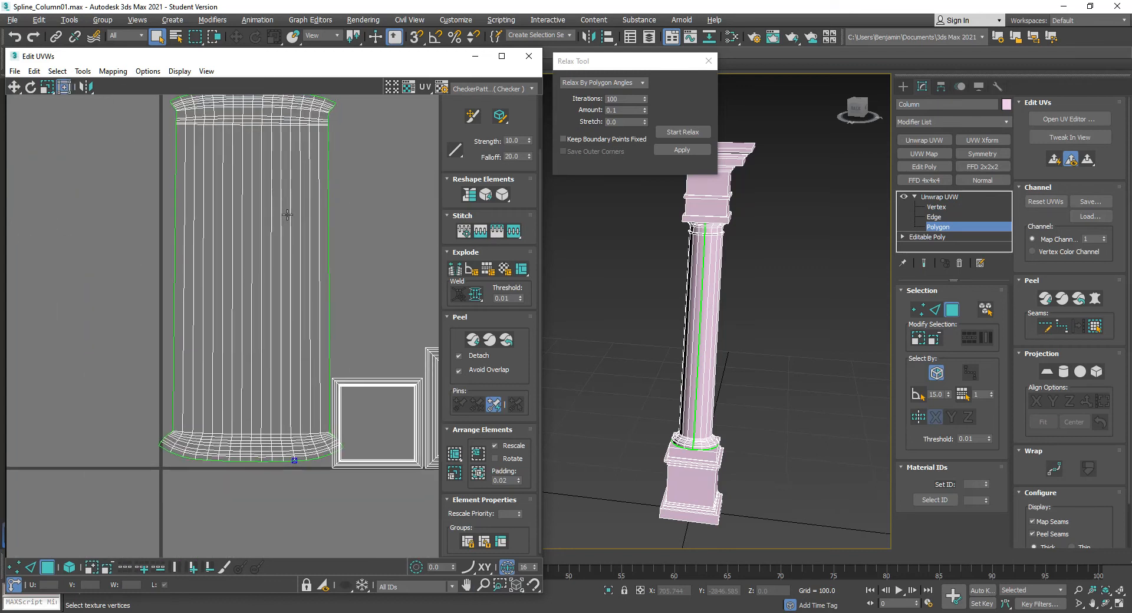
{"action": "scroll", "coordinate": [734, 425], "scroll_direction": "up", "scroll_amount": 5}
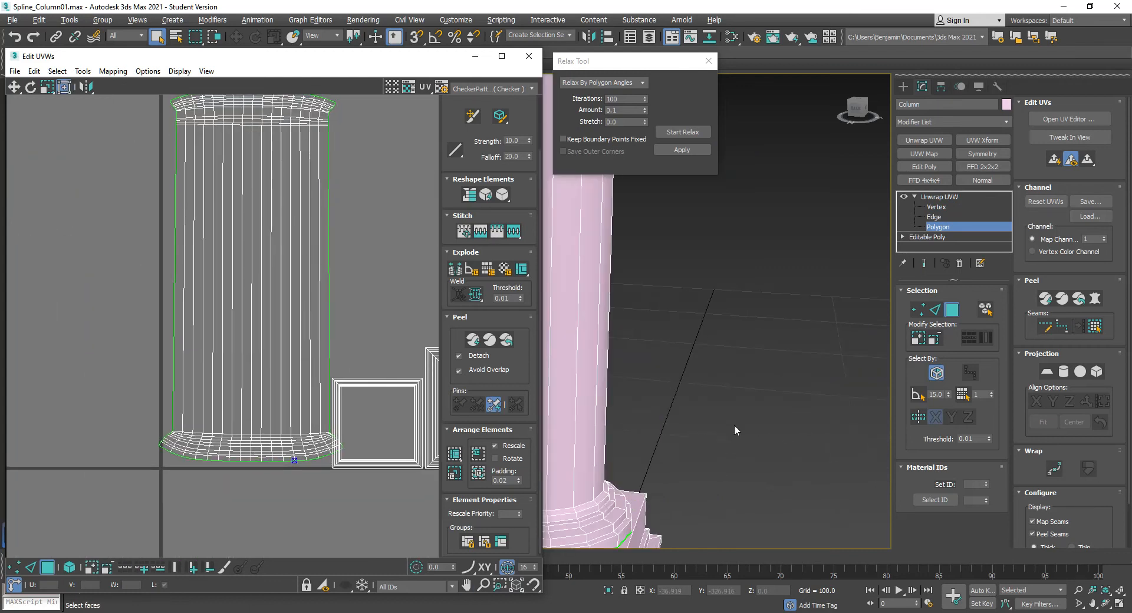
{"action": "scroll", "coordinate": [732, 424], "scroll_direction": "down", "scroll_amount": 5}
- Pack all UV elements of the column into the UV square with rescaling and 0.02 padding
{"action": "left_click", "coordinate": [454, 453]}
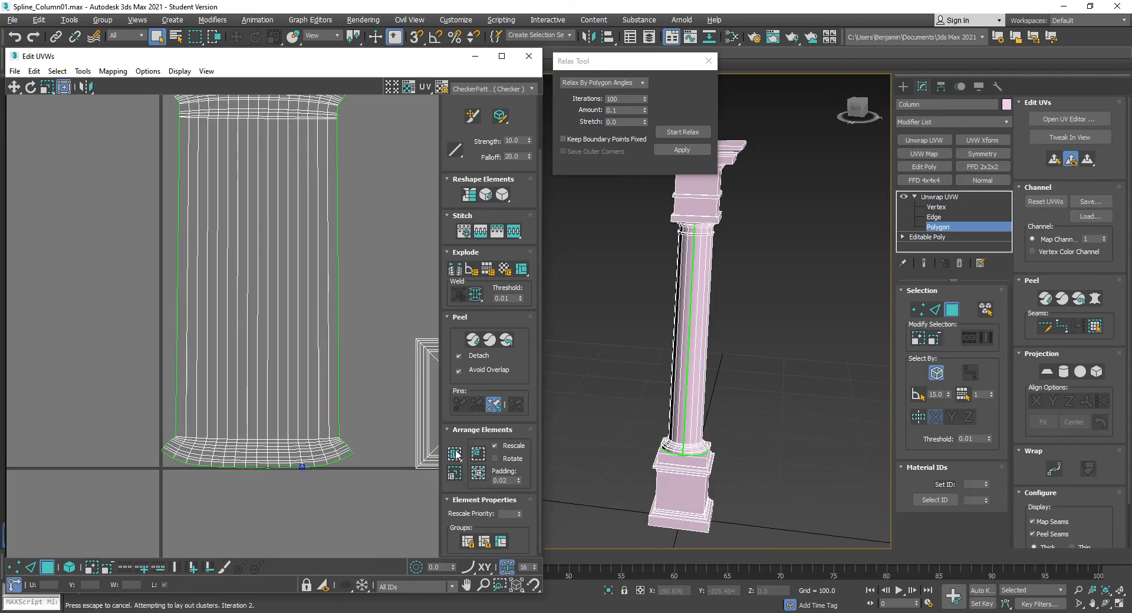
{"action": "scroll", "coordinate": [190, 332], "scroll_direction": "down", "scroll_amount": 2}
{"action": "scroll", "coordinate": [190, 333], "scroll_direction": "down", "scroll_amount": 3}
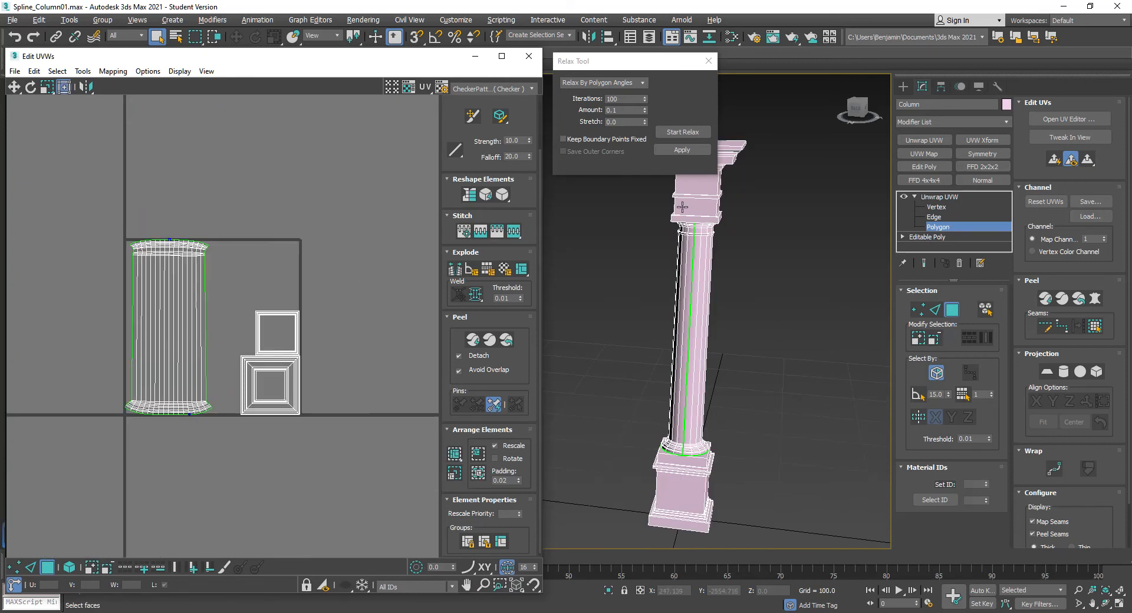
- Select the flat top face of the column's capital and separate its UVs with Quick Peel
{"action": "scroll", "coordinate": [737, 331], "scroll_direction": "up", "scroll_amount": 4}
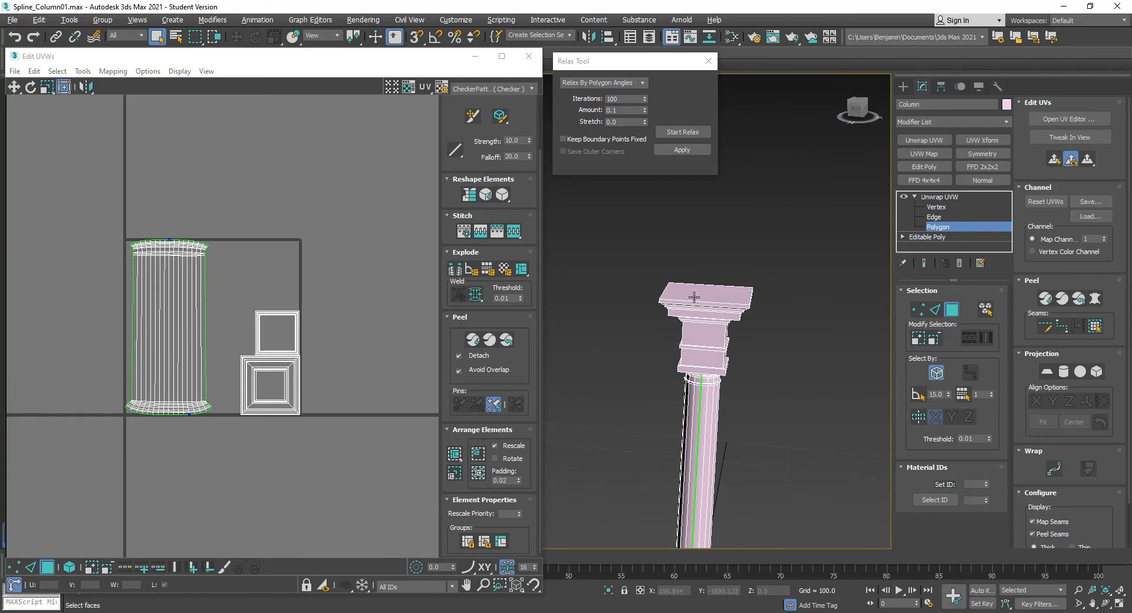
{"action": "left_click", "coordinate": [702, 289]}
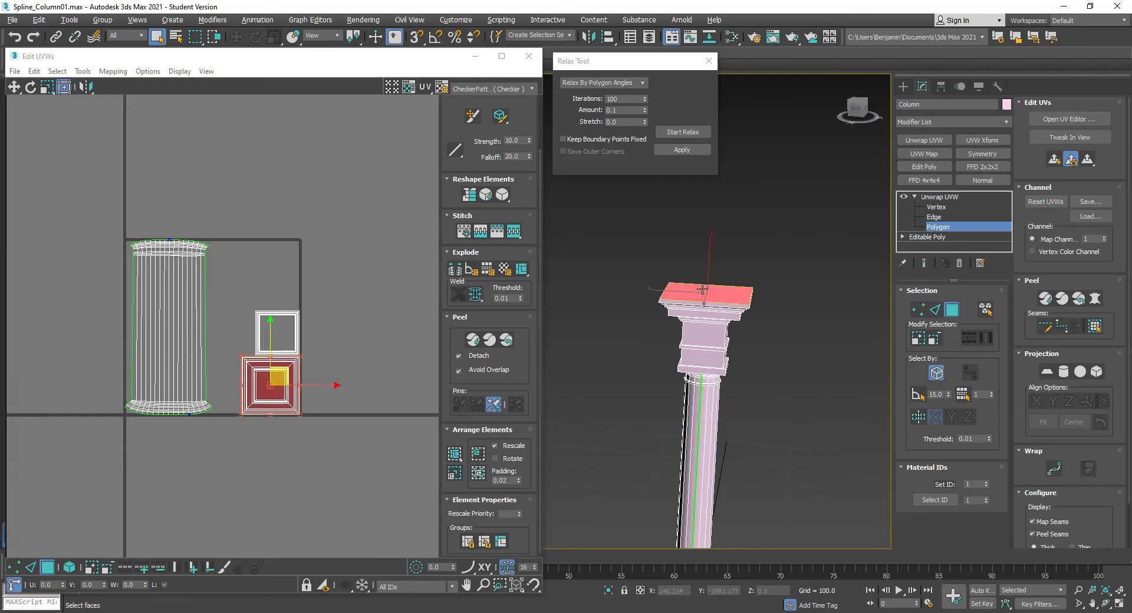
{"action": "left_click", "coordinate": [1045, 298]}
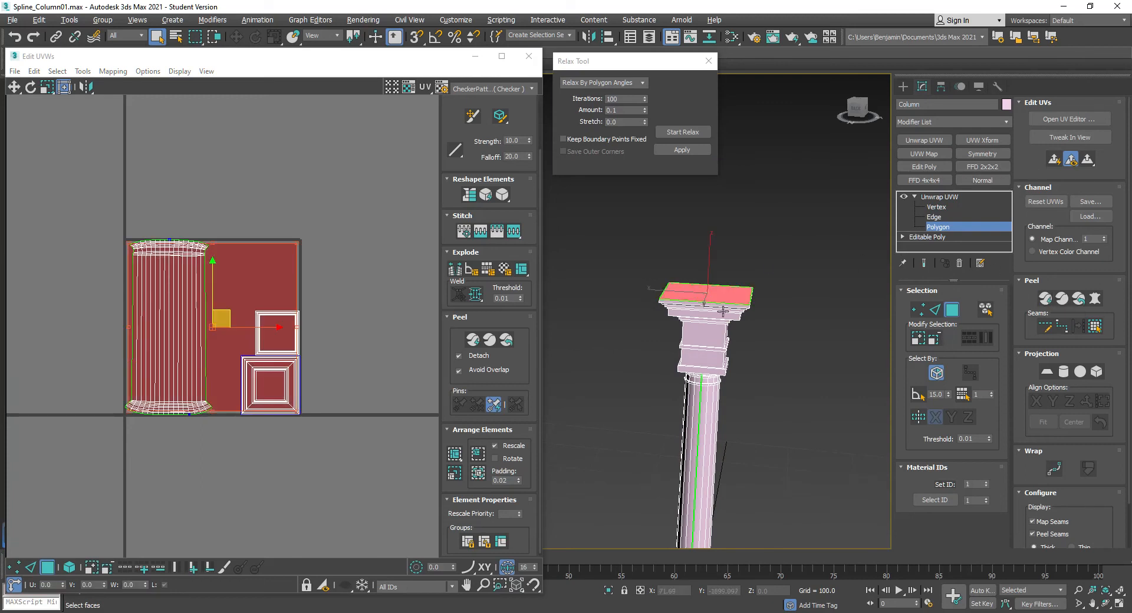
{"action": "key", "text": "ctrl+r"}
{"action": "left_click_drag", "start_coordinate": [594, 339], "coordinate": [575, 281]}
{"action": "right_click", "coordinate": [575, 281]}
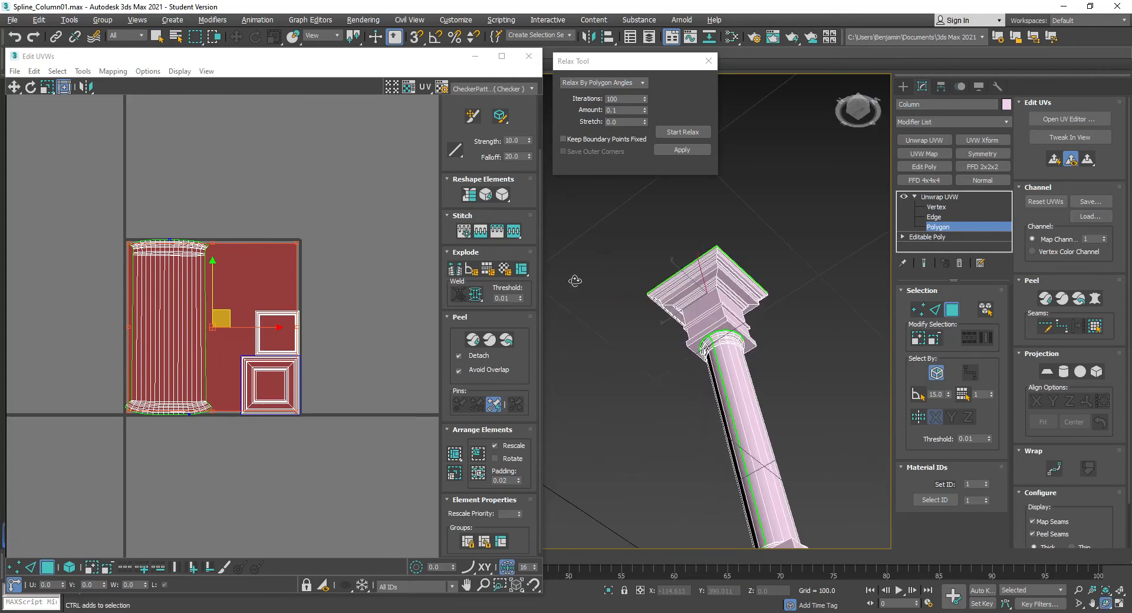
{"action": "right_click", "coordinate": [721, 322]}
{"action": "right_click", "coordinate": [721, 322]}
{"action": "left_click", "coordinate": [726, 327]}
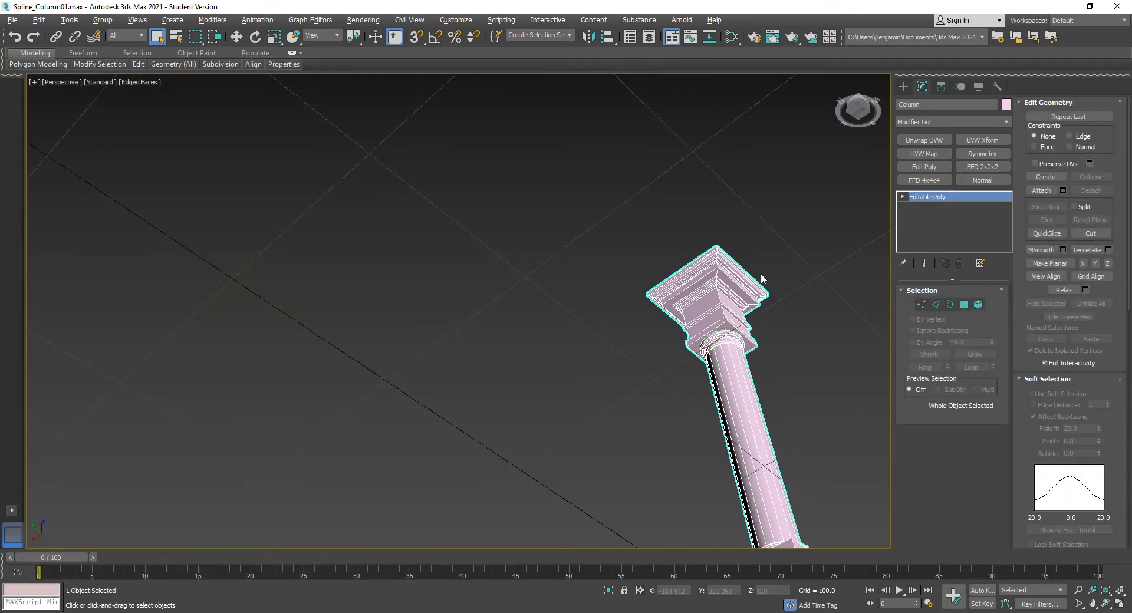
- Undo the column's conversion to Editable Poly and reopen the UV editor from its Unwrap UVW modifier
{"action": "left_click", "coordinate": [15, 38]}
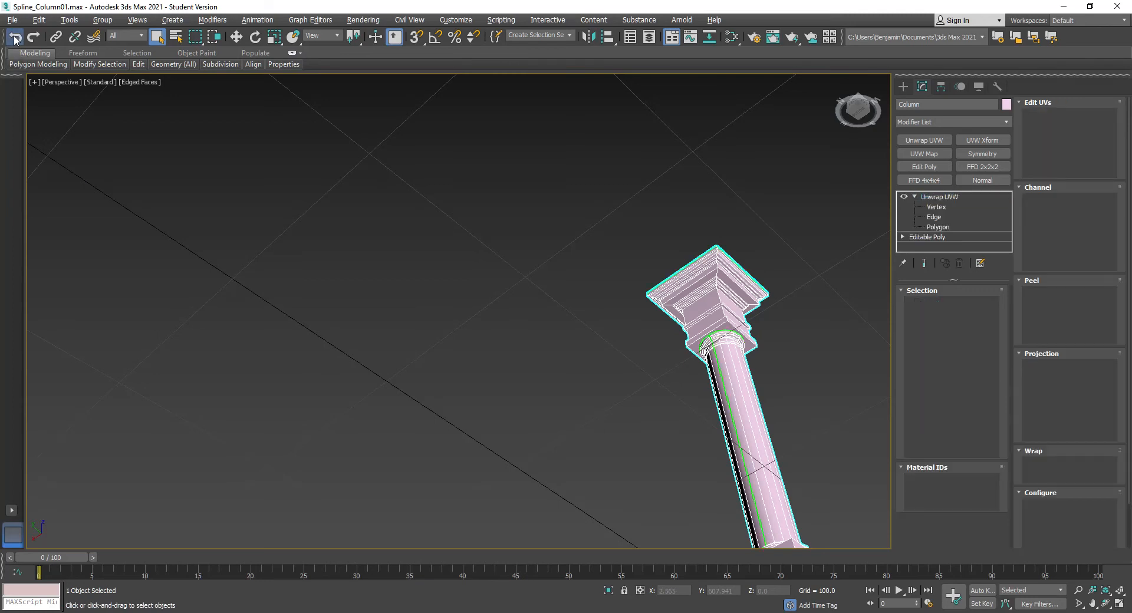
{"action": "left_click", "coordinate": [989, 195]}
{"action": "left_click", "coordinate": [1068, 119]}
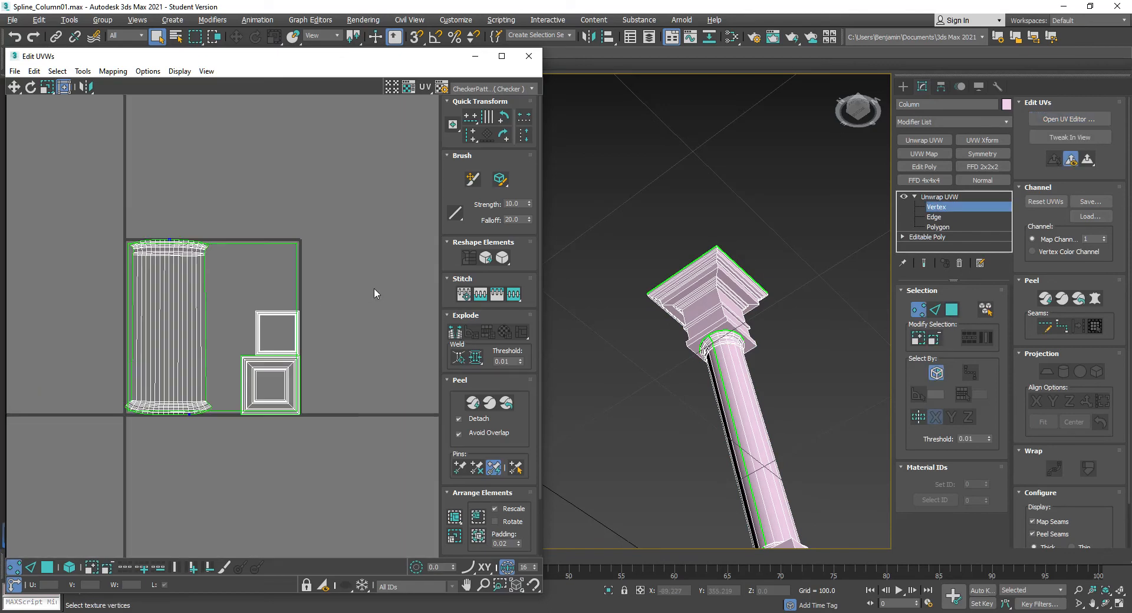
- Separate the UVs of the capital's flat underside and the base's bottom face, each with its own Quick Peel
{"action": "left_click", "coordinate": [952, 309]}
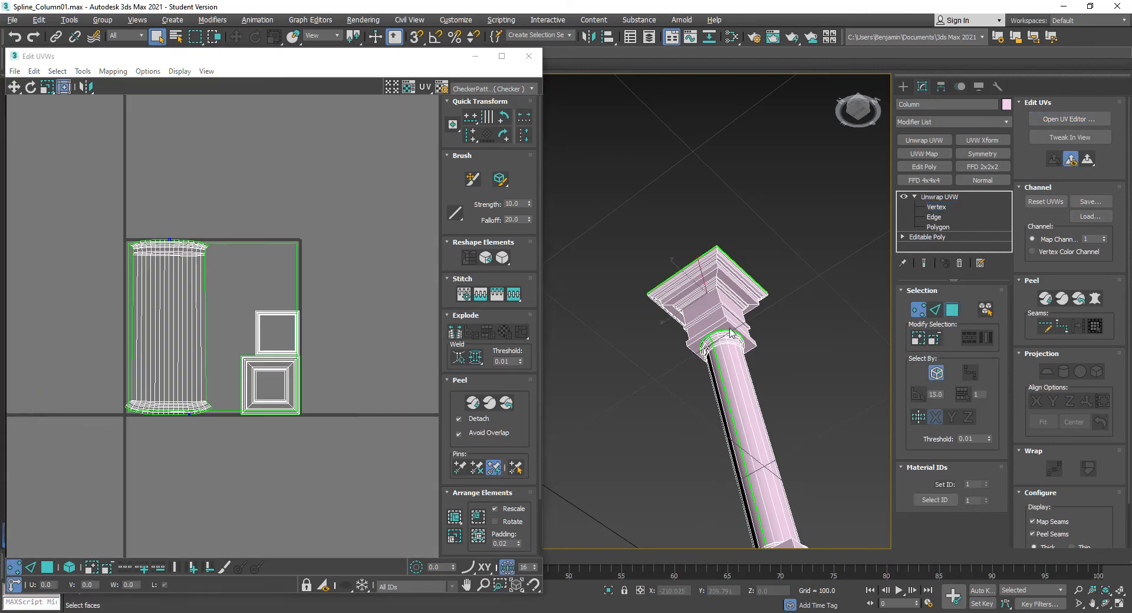
{"action": "left_click", "coordinate": [730, 332]}
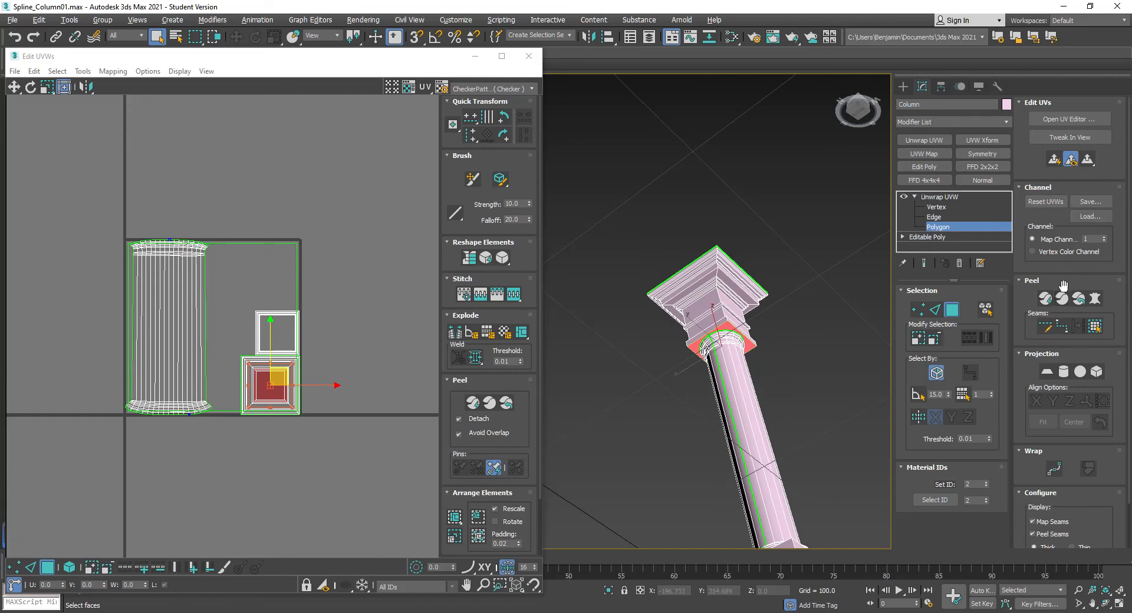
{"action": "left_click", "coordinate": [1045, 298]}
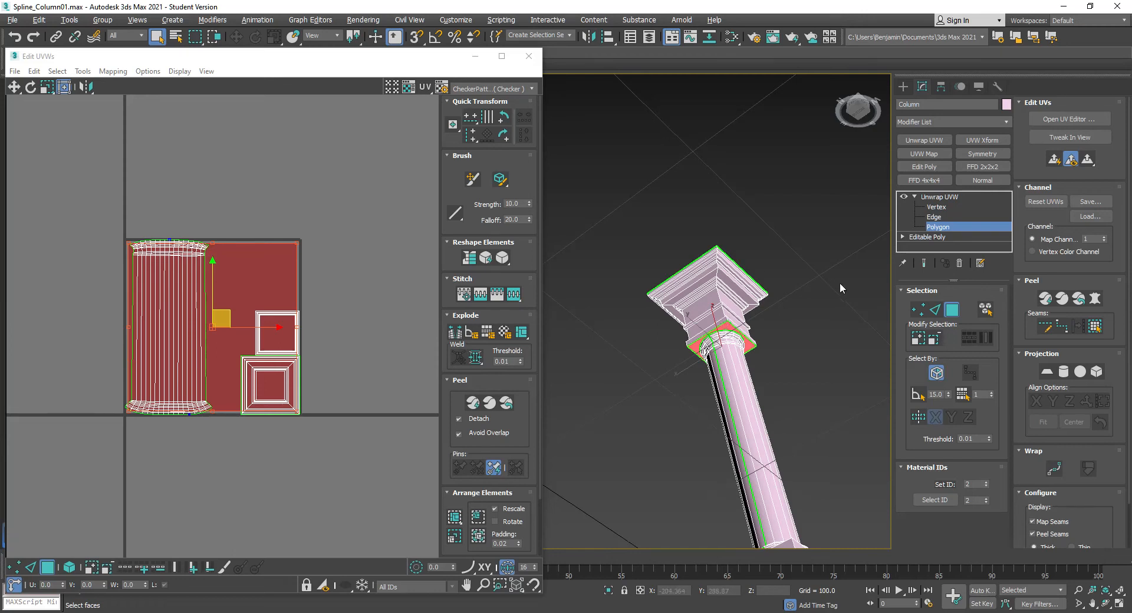
{"action": "middle_click_drag", "start_coordinate": [855, 433], "coordinate": [725, 419], "text": "alt"}
{"action": "left_click", "coordinate": [726, 425]}
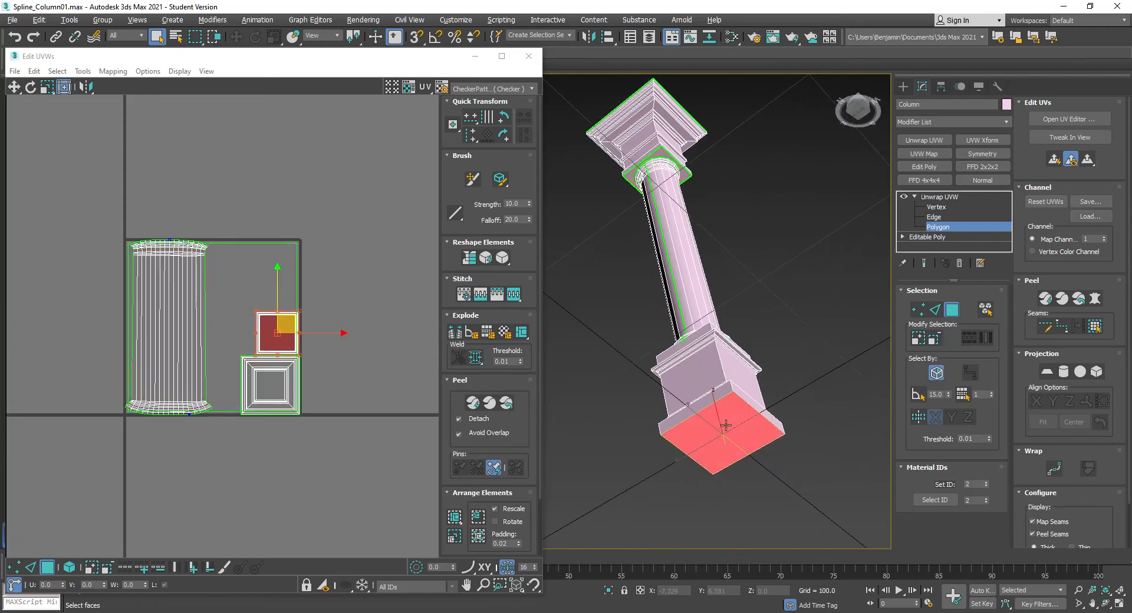
{"action": "left_click", "coordinate": [1045, 298]}
- Quick Peel the top face of the base block and pack all UV elements into the UV square
{"action": "left_click_drag", "start_coordinate": [860, 113], "coordinate": [845, 129]}
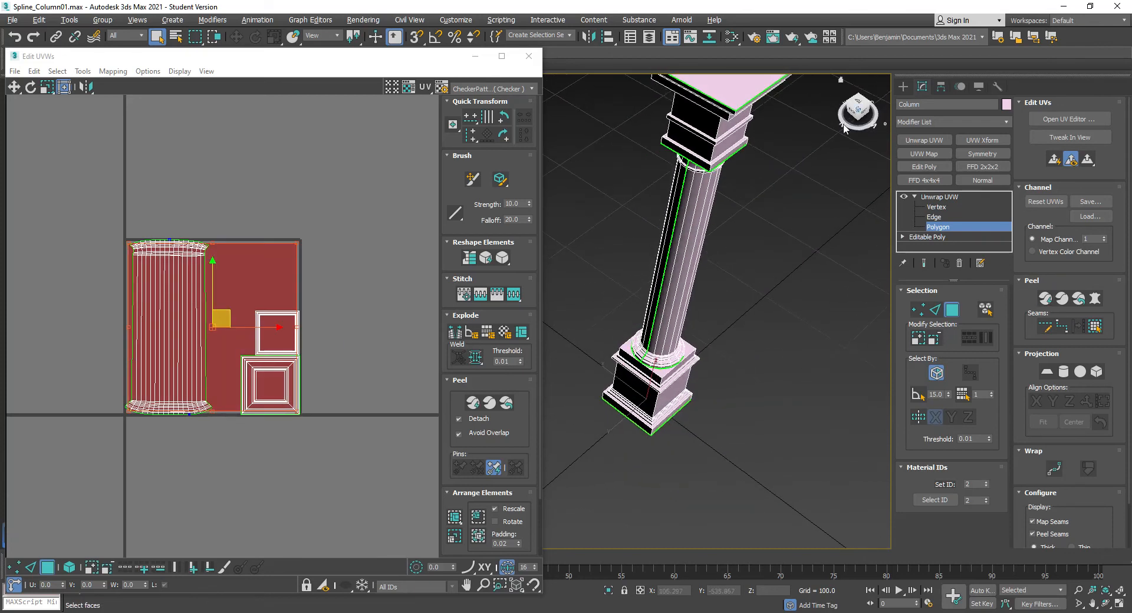
{"action": "left_click", "coordinate": [694, 346]}
{"action": "left_click", "coordinate": [1049, 298]}
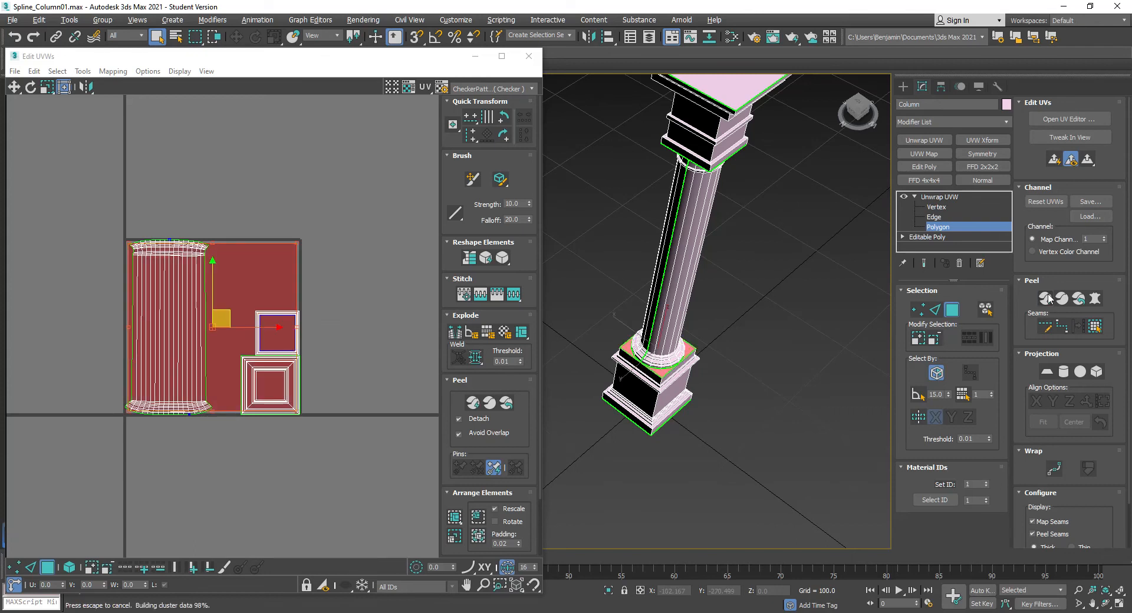
{"action": "left_click", "coordinate": [347, 323]}
{"action": "left_click", "coordinate": [454, 518]}
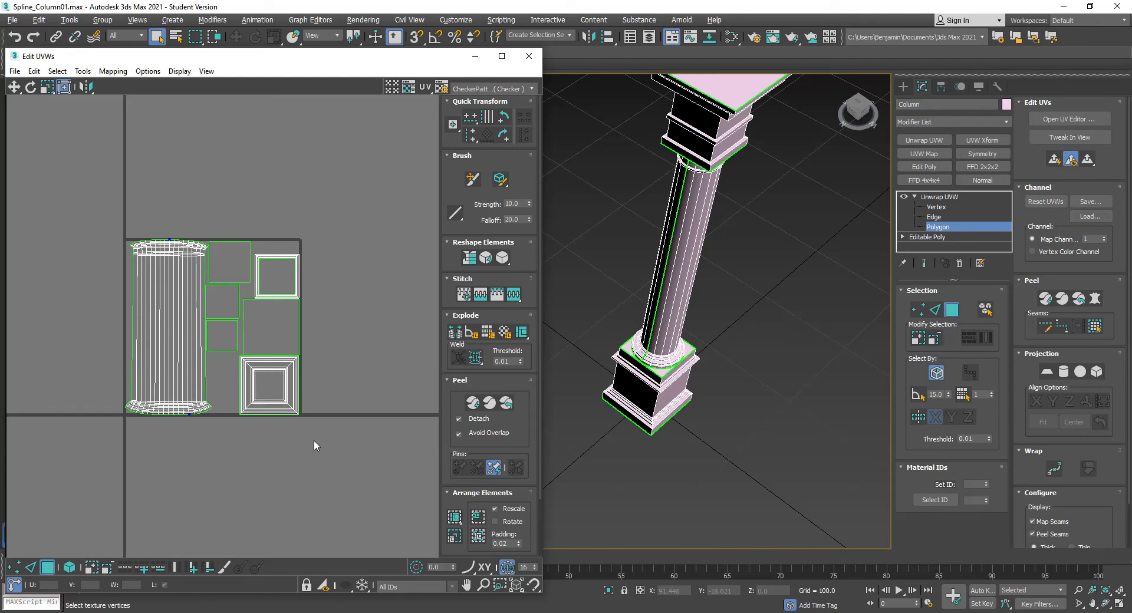
- Select the capital's four vertical corner edges with ring and loop selection and convert them to peel seams
{"action": "scroll", "coordinate": [639, 436], "scroll_direction": "down", "scroll_amount": 3}
{"action": "middle_click_drag", "start_coordinate": [640, 435], "coordinate": [658, 456]}
{"action": "middle_click_drag", "start_coordinate": [582, 388], "coordinate": [570, 320], "text": "alt"}
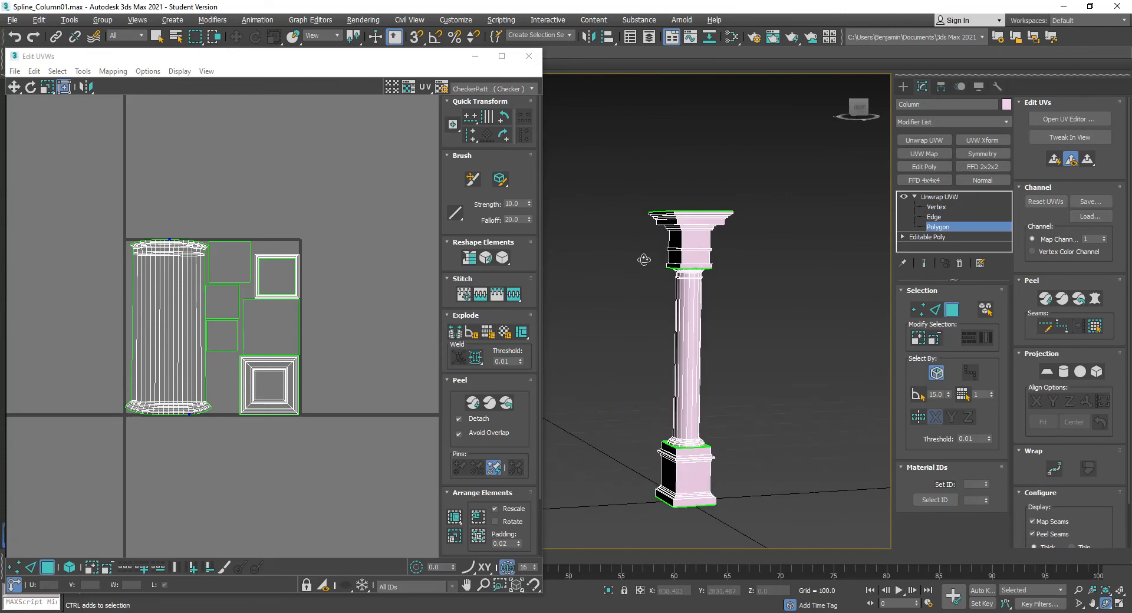
{"action": "scroll", "coordinate": [680, 243], "scroll_direction": "up", "scroll_amount": 2}
{"action": "left_click", "coordinate": [680, 242]}
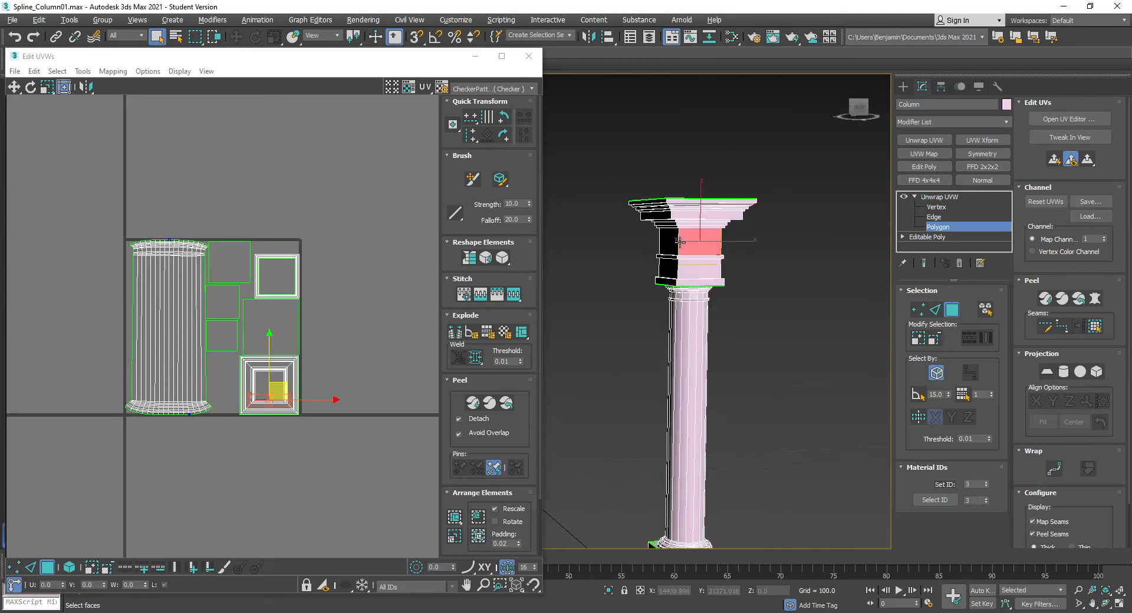
{"action": "left_click", "coordinate": [938, 227]}
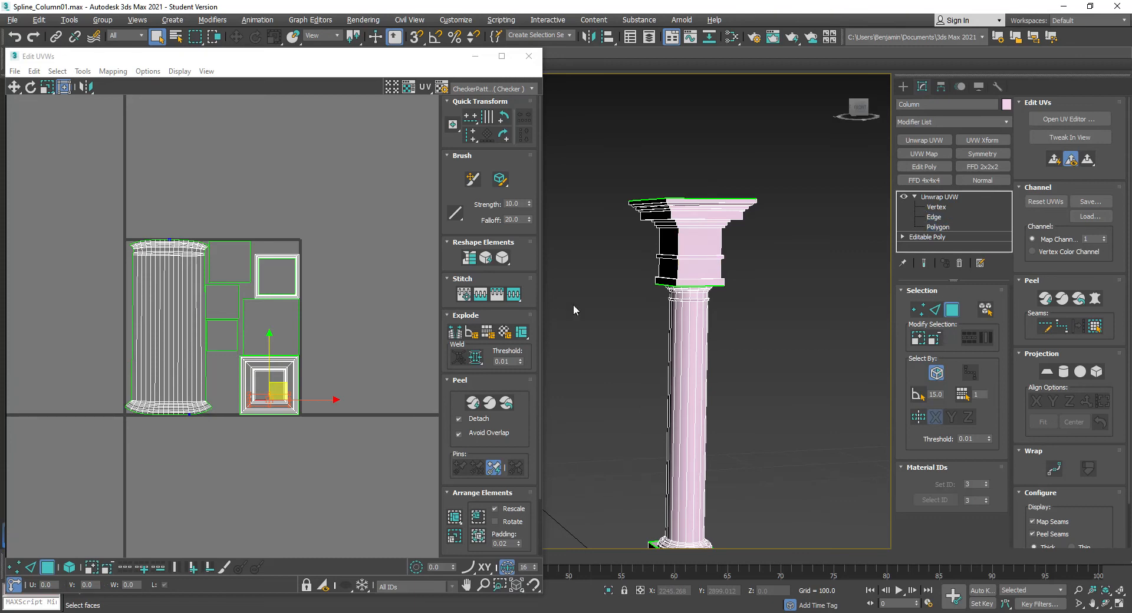
{"action": "key", "text": "2"}
{"action": "left_click", "coordinate": [722, 241]}
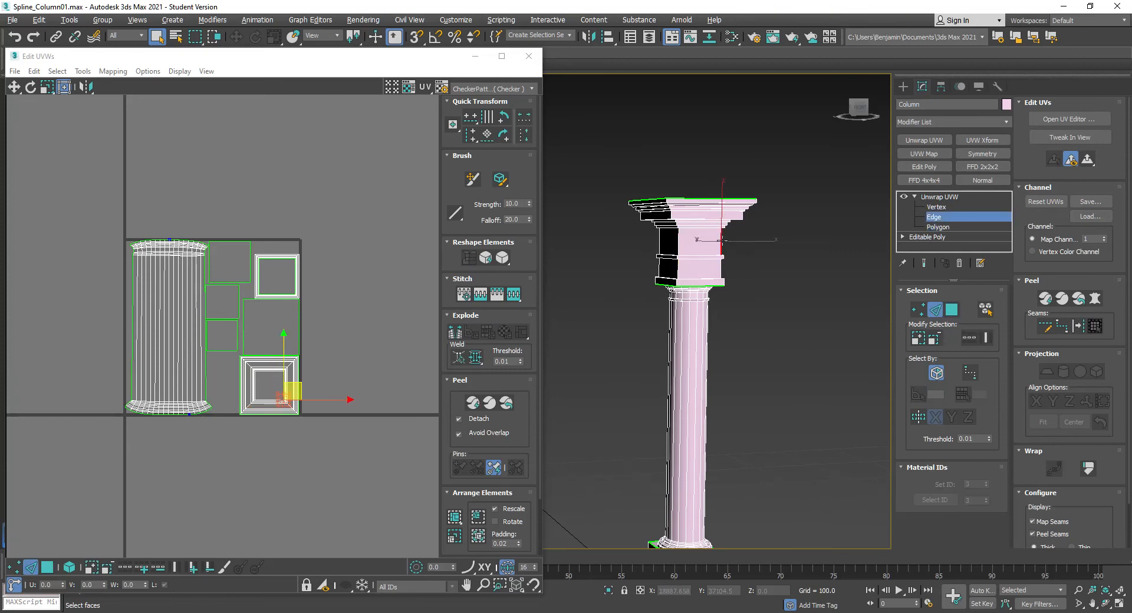
{"action": "left_click", "coordinate": [986, 339]}
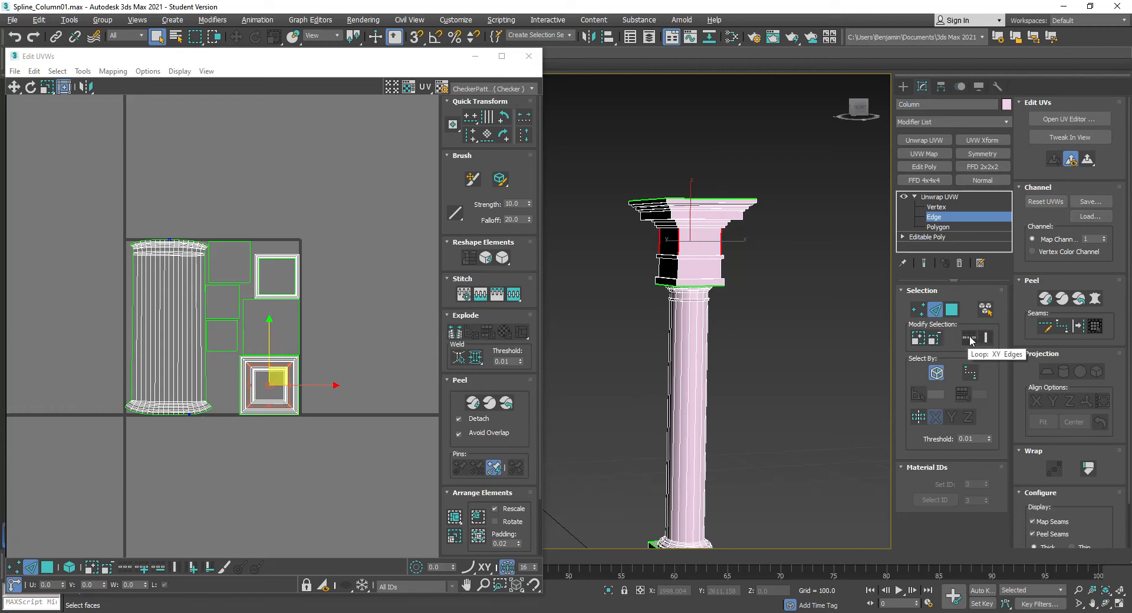
{"action": "left_click", "coordinate": [970, 341]}
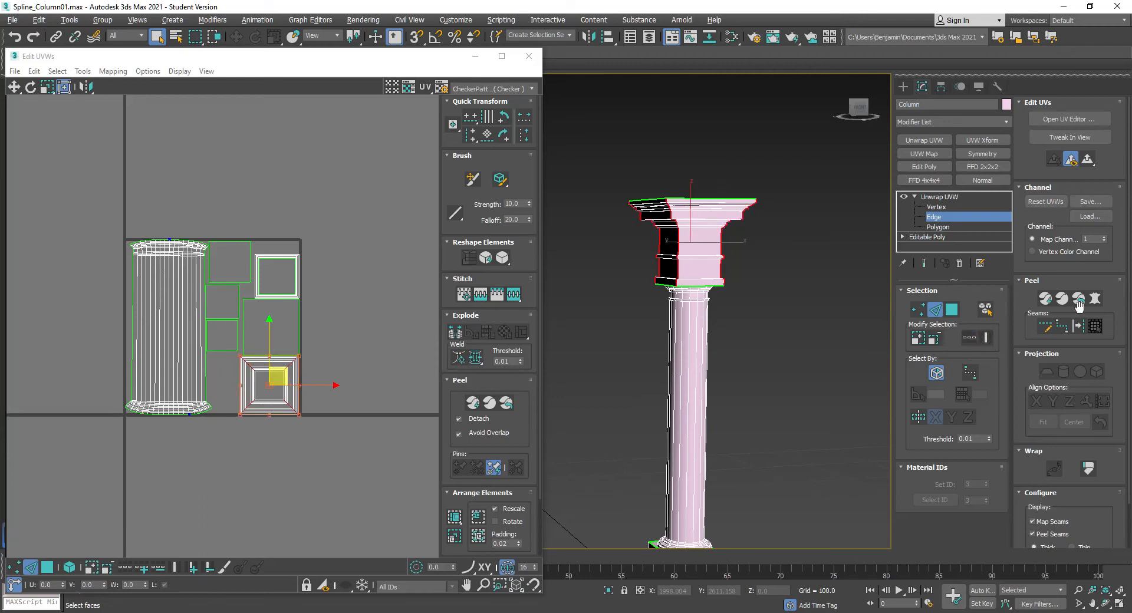
{"action": "left_click", "coordinate": [1083, 329]}
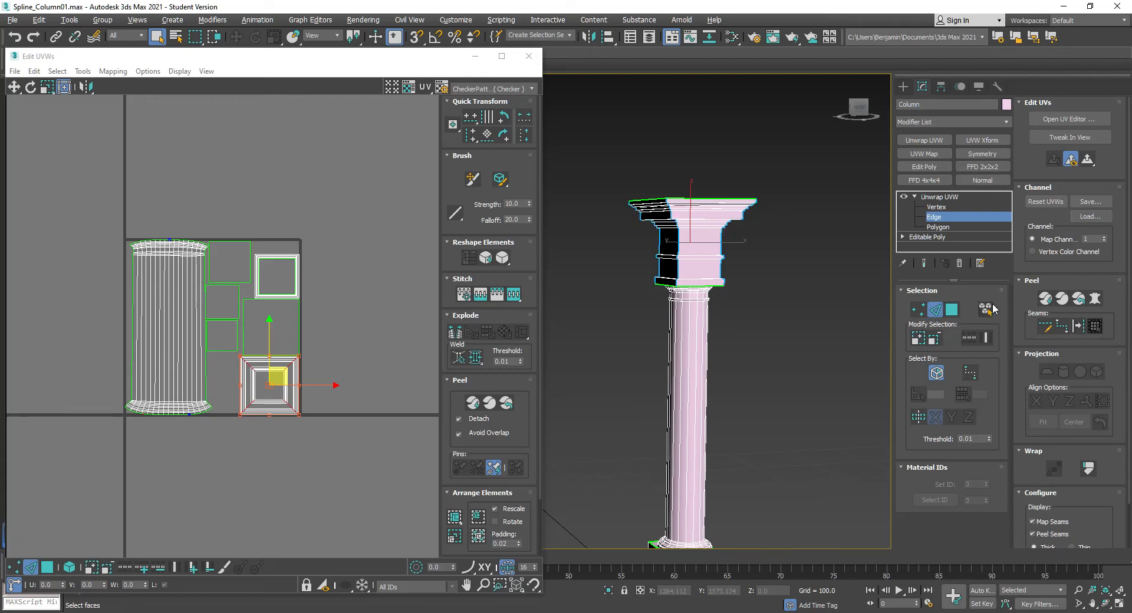
- Select all side faces of the capital as one element and unfold them along the seams with Quick Peel
{"action": "left_click", "coordinate": [953, 311]}
{"action": "left_click", "coordinate": [938, 227]}
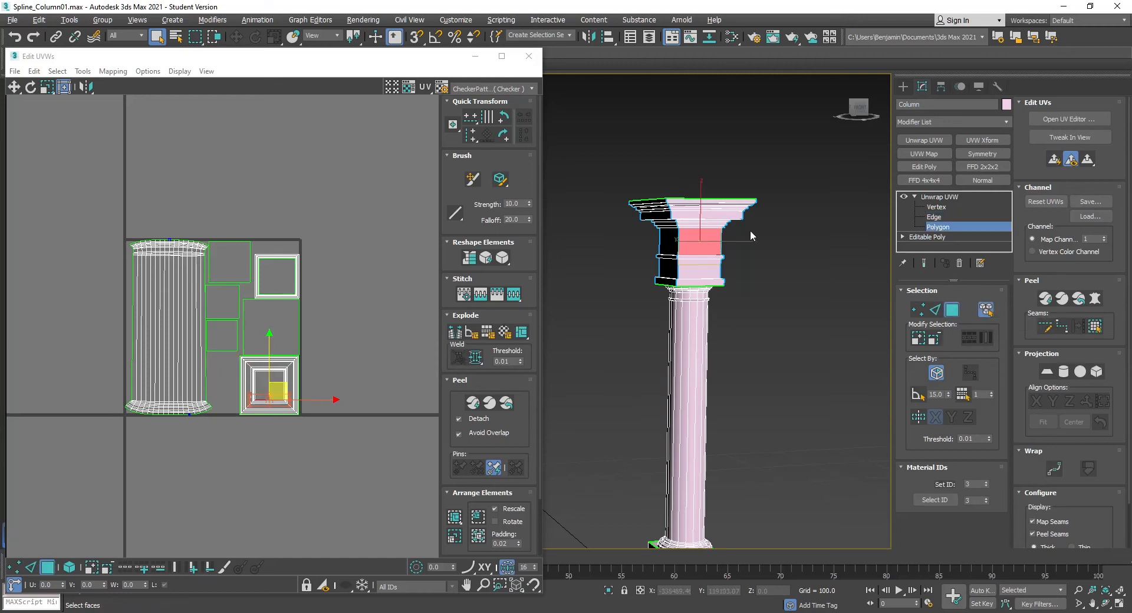
{"action": "left_click", "coordinate": [696, 219]}
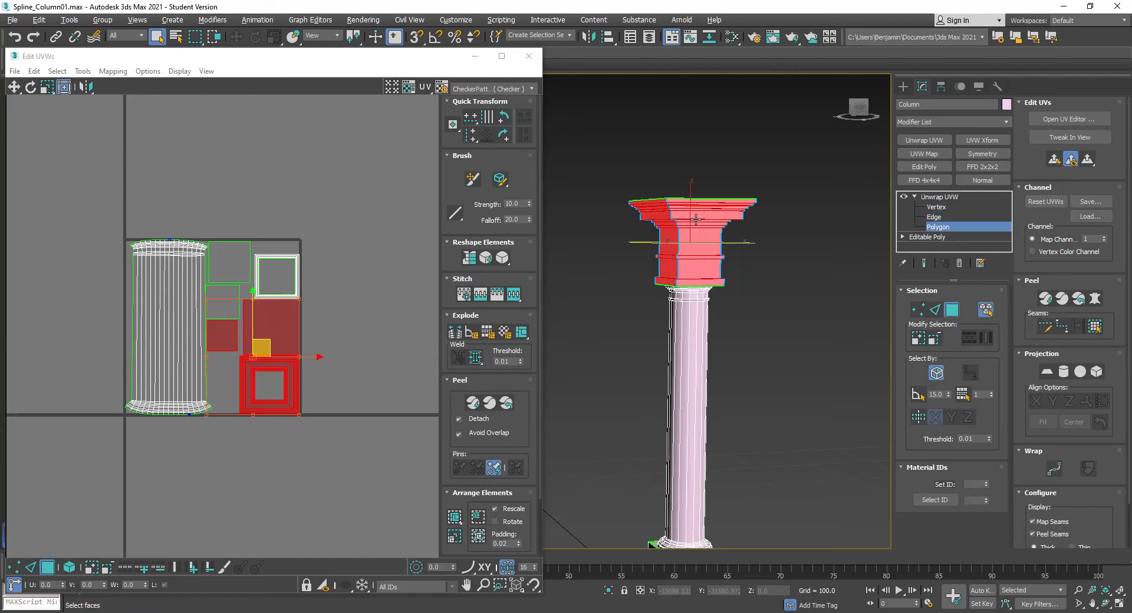
{"action": "left_click", "coordinate": [1043, 299]}
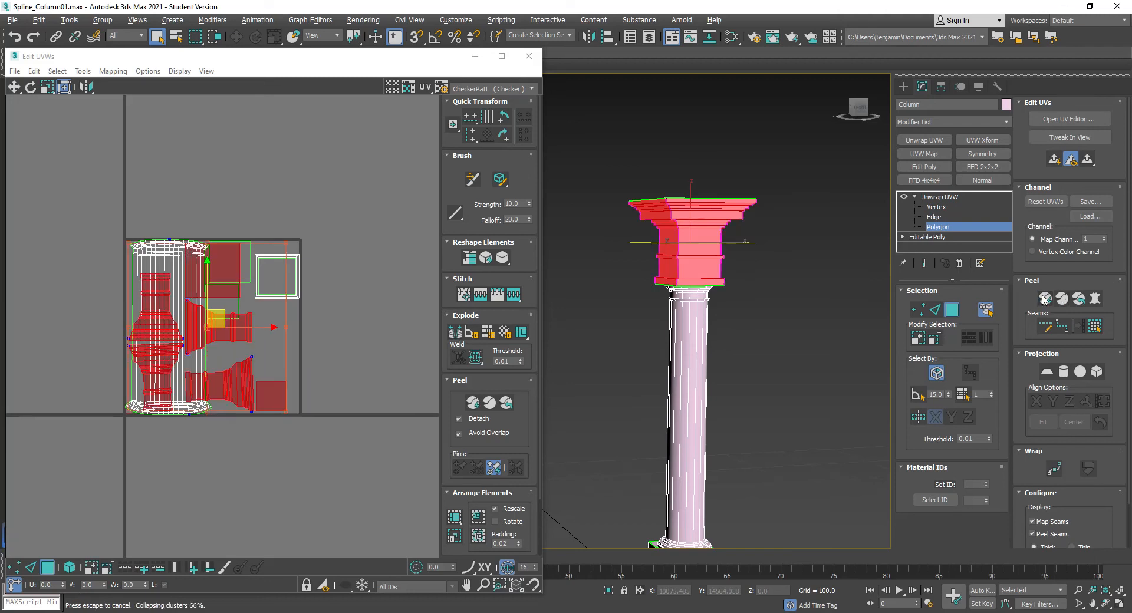
{"action": "left_click", "coordinate": [988, 314]}
- Pack the peeled capital sides together with the other UV elements, rescaled with 0.02 padding
{"action": "middle_click_drag", "start_coordinate": [770, 444], "coordinate": [781, 245]}
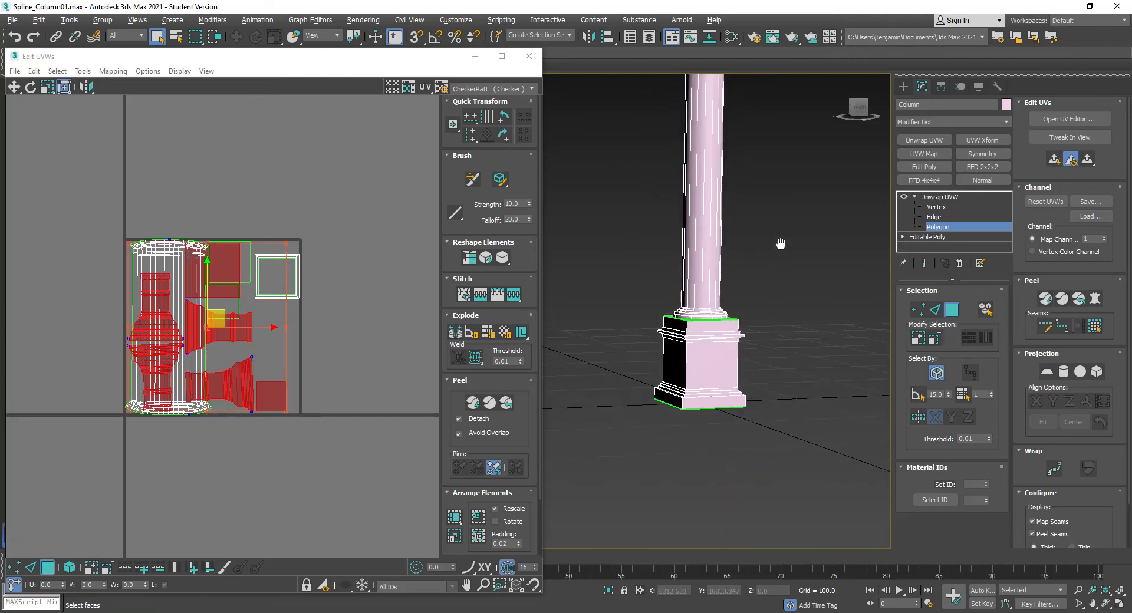
{"action": "left_click", "coordinate": [375, 323]}
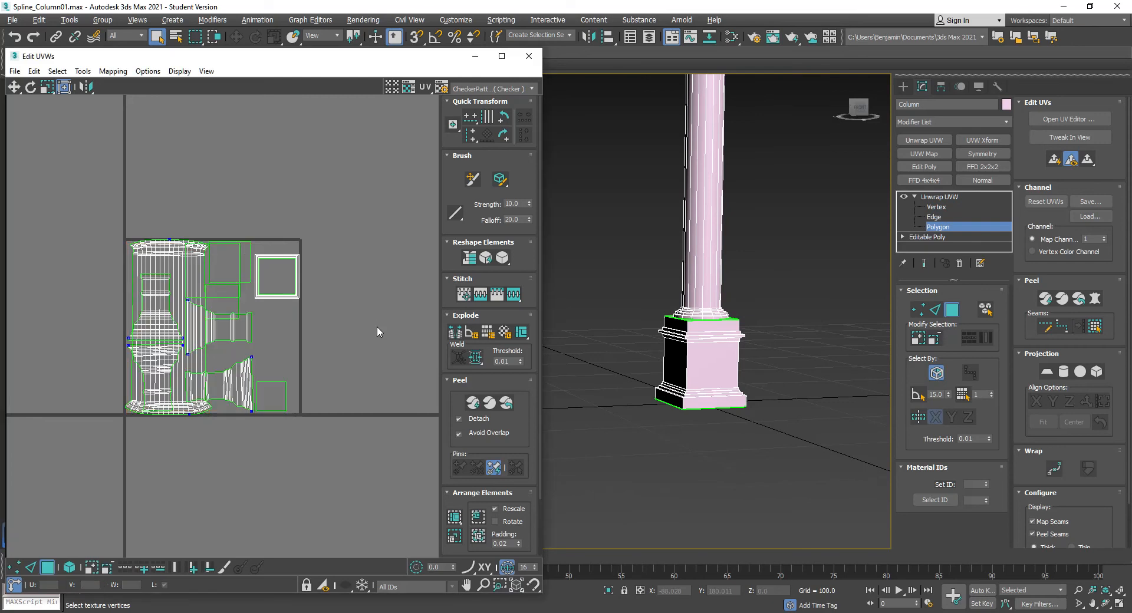
{"action": "left_click", "coordinate": [455, 517]}
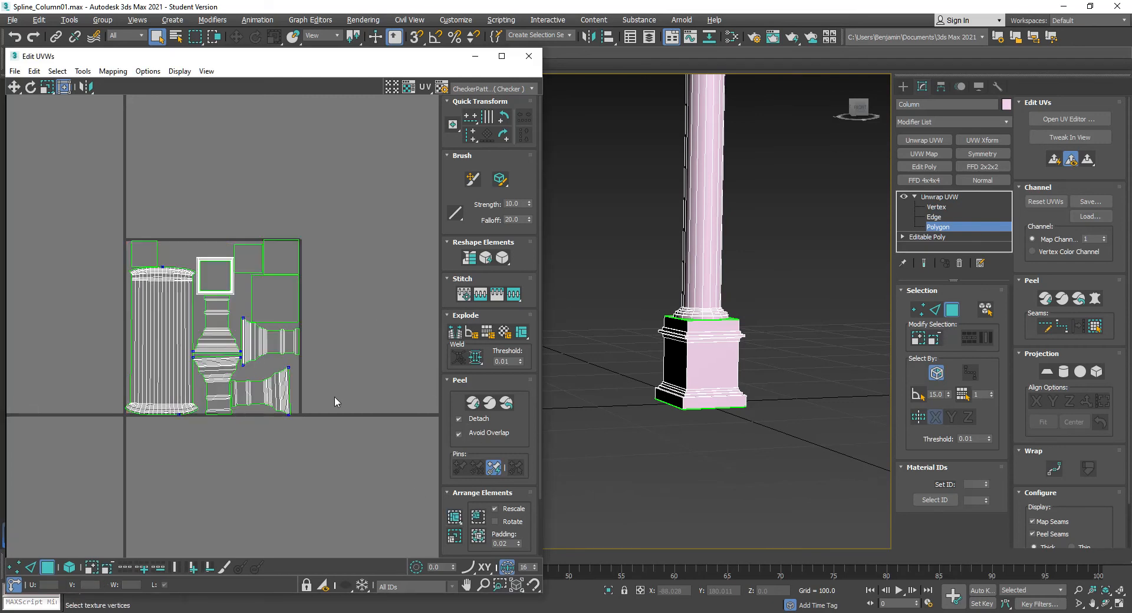
- Enable element selection in the UV editor and rotate the tilted capital shell nearest the UV square's lower-right corner slightly
{"action": "scroll", "coordinate": [253, 370], "scroll_direction": "up", "scroll_amount": 4}
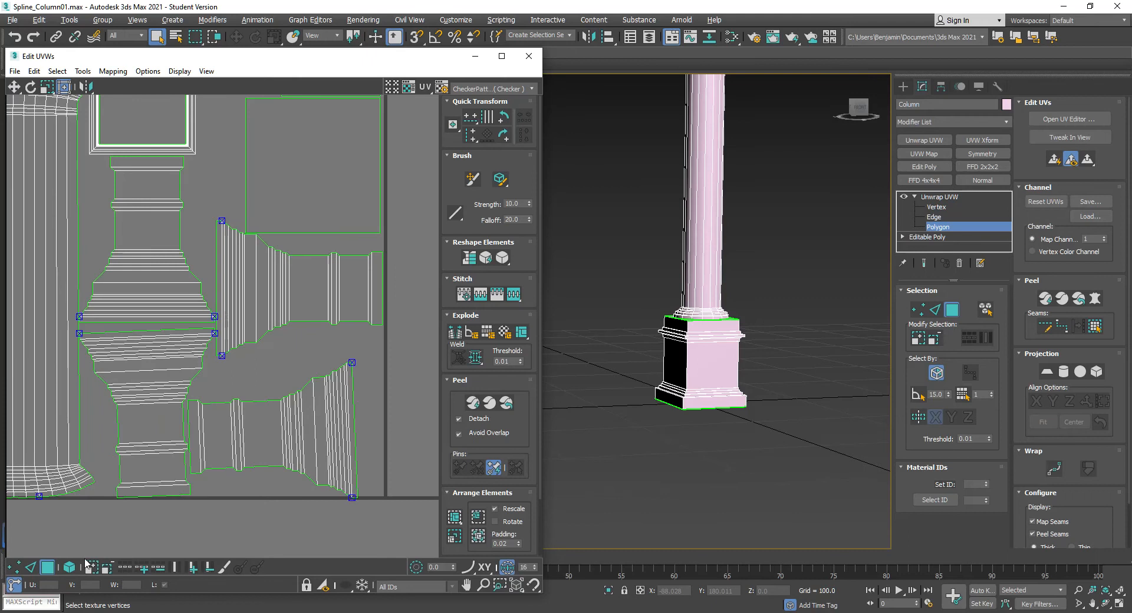
{"action": "left_click", "coordinate": [69, 568]}
{"action": "left_click", "coordinate": [228, 424]}
{"action": "right_click", "coordinate": [216, 423]}
{"action": "left_click", "coordinate": [231, 445]}
{"action": "left_click_drag", "start_coordinate": [212, 449], "coordinate": [209, 446]}
- Straighten the vertically oriented capital shells with slight rotations and repack all UV elements
{"action": "left_click", "coordinate": [147, 492]}
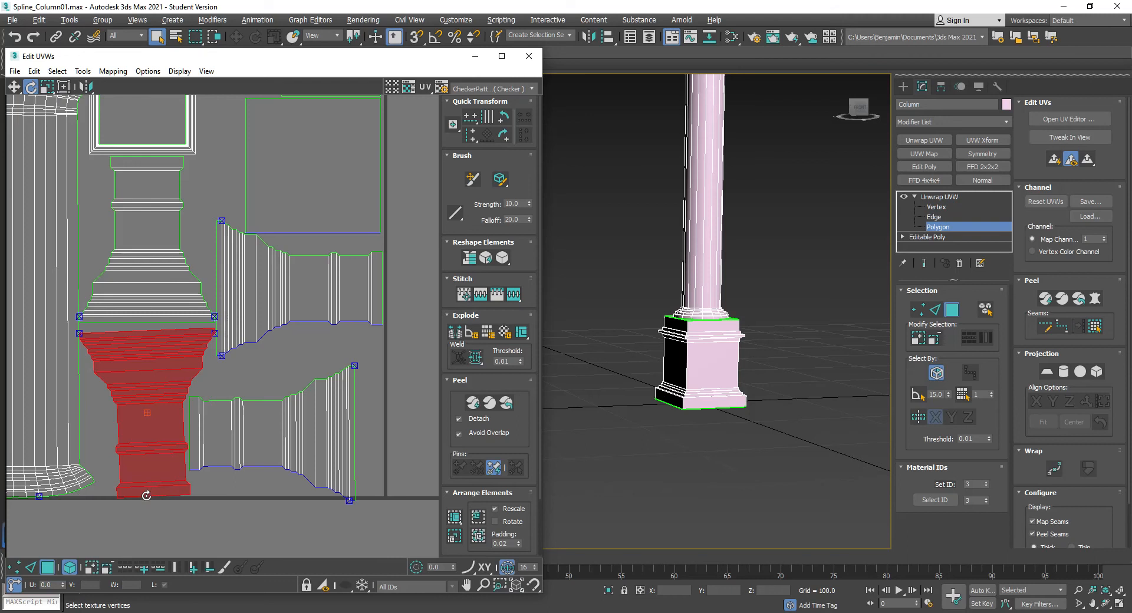
{"action": "left_click_drag", "start_coordinate": [161, 490], "coordinate": [156, 491]}
{"action": "scroll", "coordinate": [158, 335], "scroll_direction": "up", "scroll_amount": 1}
{"action": "scroll", "coordinate": [158, 334], "scroll_direction": "up", "scroll_amount": 2}
{"action": "left_click_drag", "start_coordinate": [227, 331], "coordinate": [229, 334]}
{"action": "scroll", "coordinate": [229, 335], "scroll_direction": "down", "scroll_amount": 2}
{"action": "scroll", "coordinate": [229, 334], "scroll_direction": "down", "scroll_amount": 3}
{"action": "left_click", "coordinate": [370, 391]}
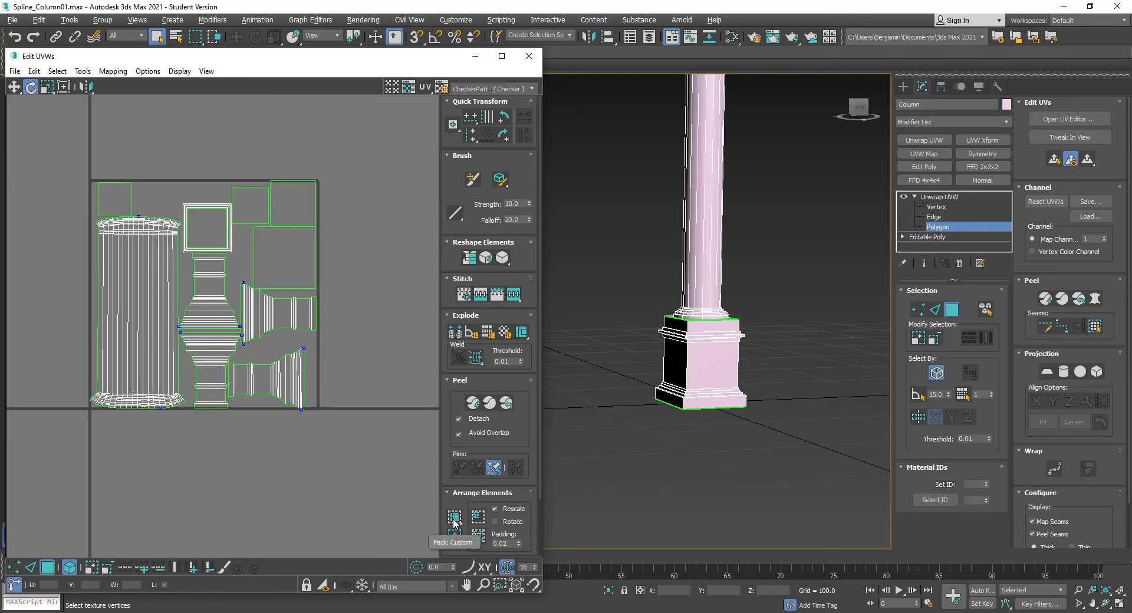
{"action": "left_click", "coordinate": [455, 518]}
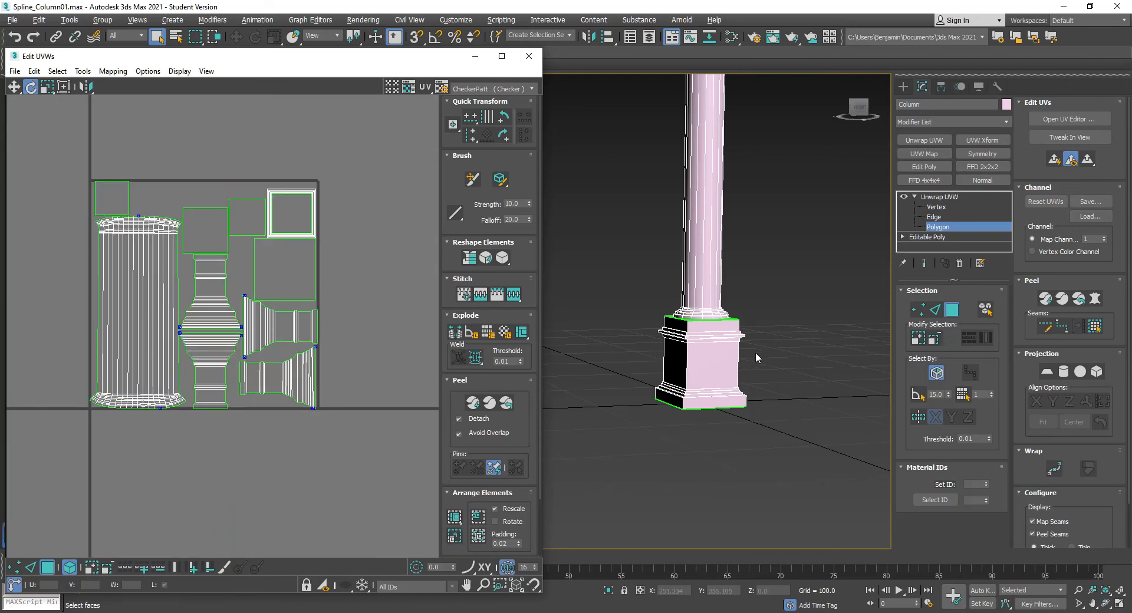
- Select the base block's four vertical corner edges with ring and loop selection and convert them to peel seams
{"action": "left_click", "coordinate": [937, 226]}
{"action": "left_click", "coordinate": [935, 218]}
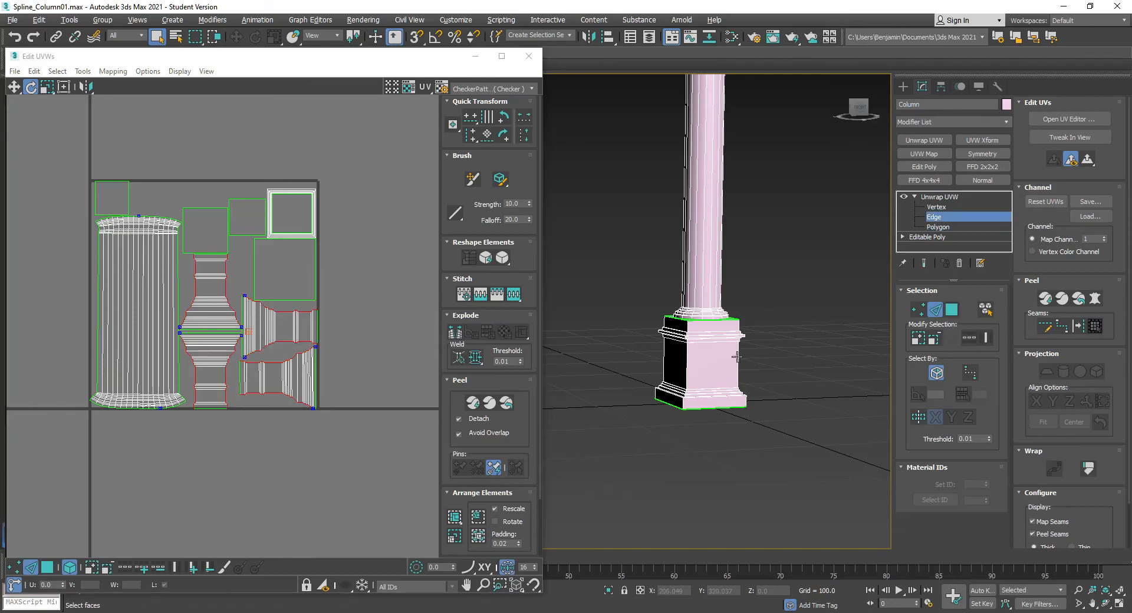
{"action": "left_click", "coordinate": [739, 356]}
{"action": "left_click", "coordinate": [989, 340]}
{"action": "left_click", "coordinate": [970, 339]}
{"action": "left_click", "coordinate": [1079, 326]}
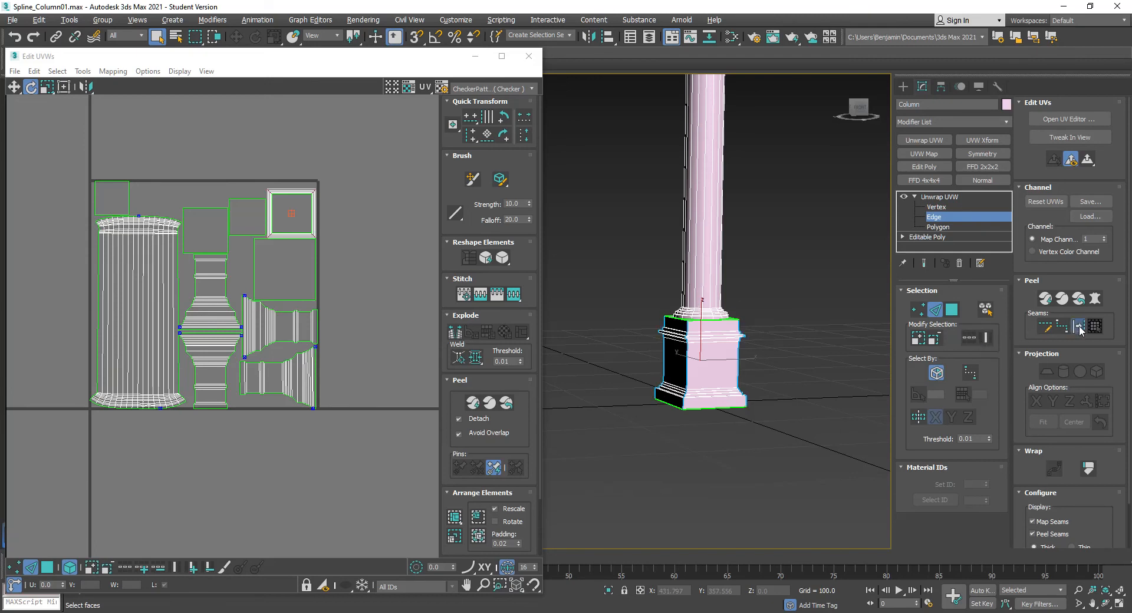
- Quick Peel all side faces of the base block along the seams and pack the resulting UV elements
{"action": "left_click", "coordinate": [951, 310]}
{"action": "left_click", "coordinate": [939, 227]}
{"action": "left_click", "coordinate": [986, 309]}
{"action": "left_click", "coordinate": [684, 342]}
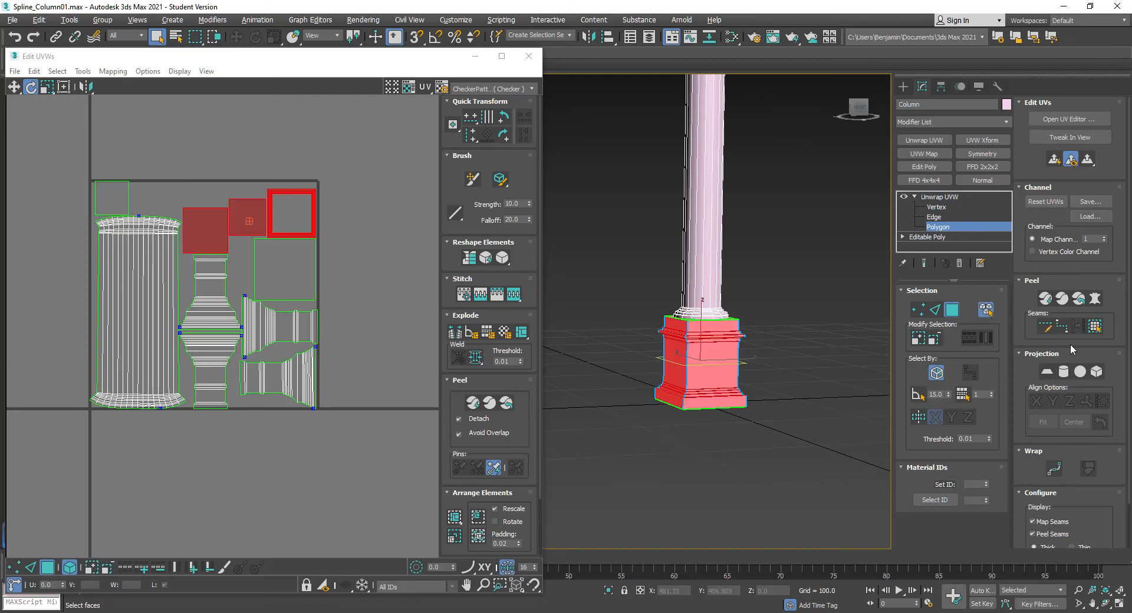
{"action": "left_click", "coordinate": [1040, 299]}
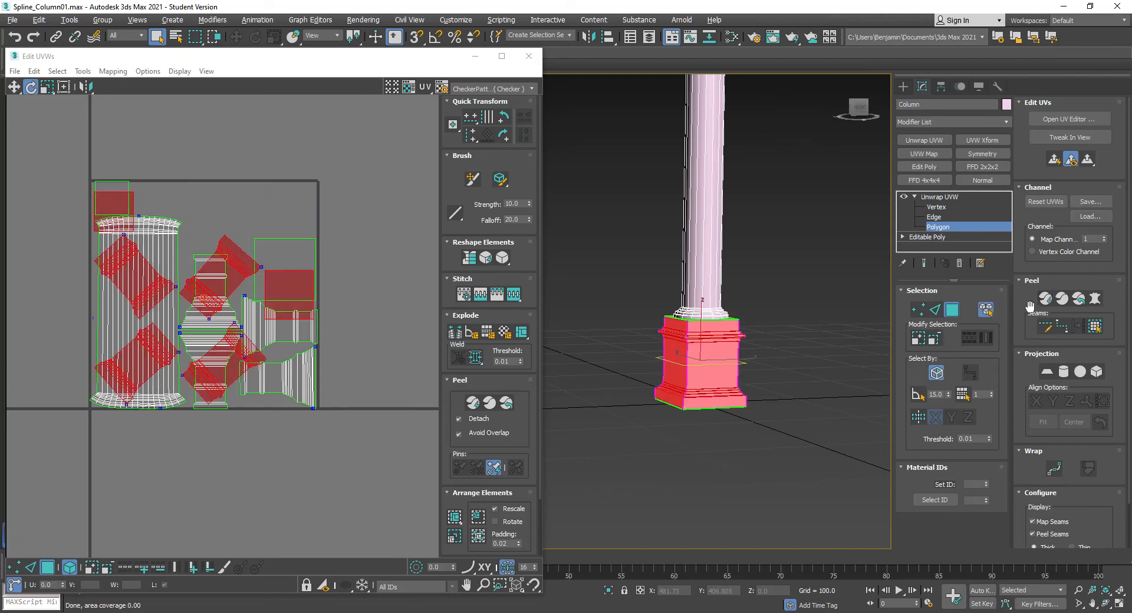
{"action": "left_click", "coordinate": [390, 359]}
{"action": "left_click", "coordinate": [455, 518]}
- Maximise the UV editor, rotate the four slanted base shells upright and repack all UV elements
{"action": "left_click", "coordinate": [502, 56]}
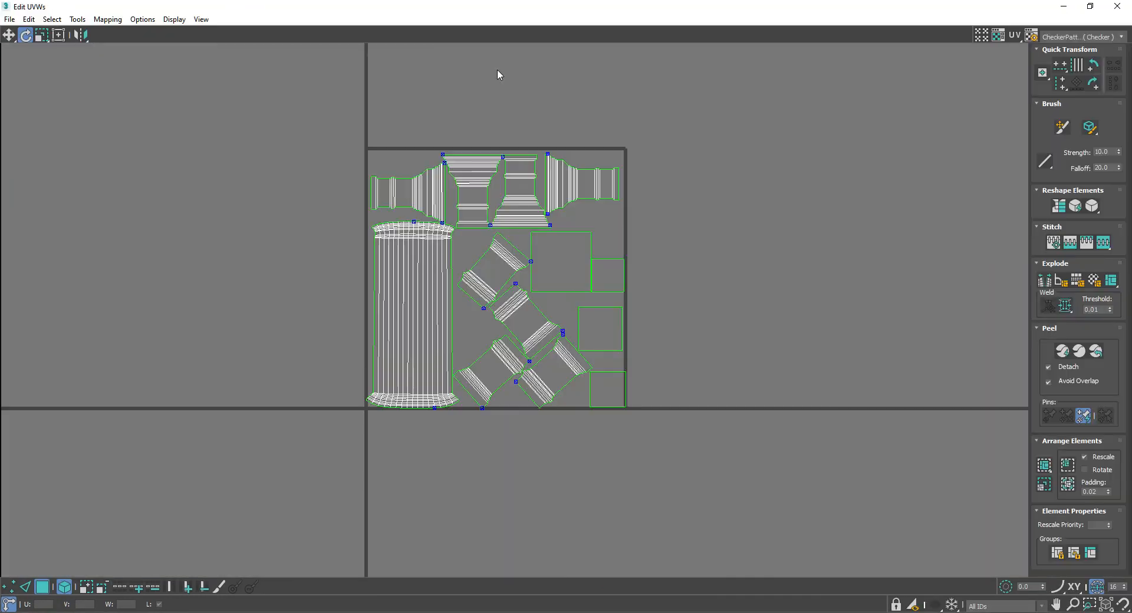
{"action": "scroll", "coordinate": [472, 283], "scroll_direction": "up", "scroll_amount": 5}
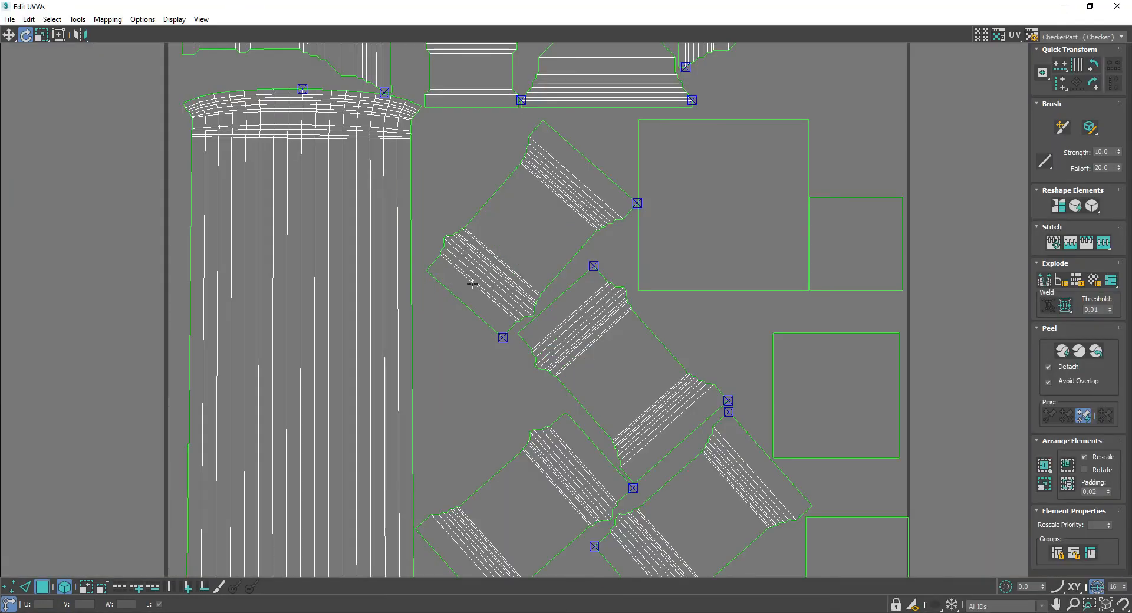
{"action": "left_click", "coordinate": [596, 181]}
{"action": "left_click_drag", "start_coordinate": [587, 173], "coordinate": [537, 159]}
{"action": "left_click_drag", "start_coordinate": [545, 348], "coordinate": [599, 329]}
{"action": "left_click_drag", "start_coordinate": [738, 221], "coordinate": [672, 217]}
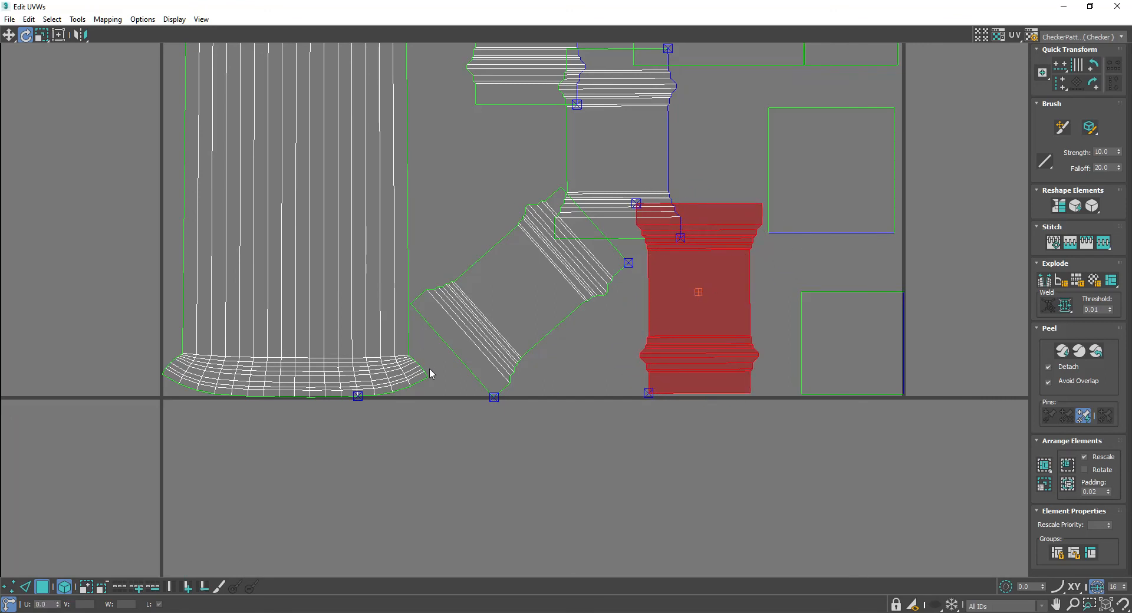
{"action": "left_click_drag", "start_coordinate": [455, 335], "coordinate": [476, 432]}
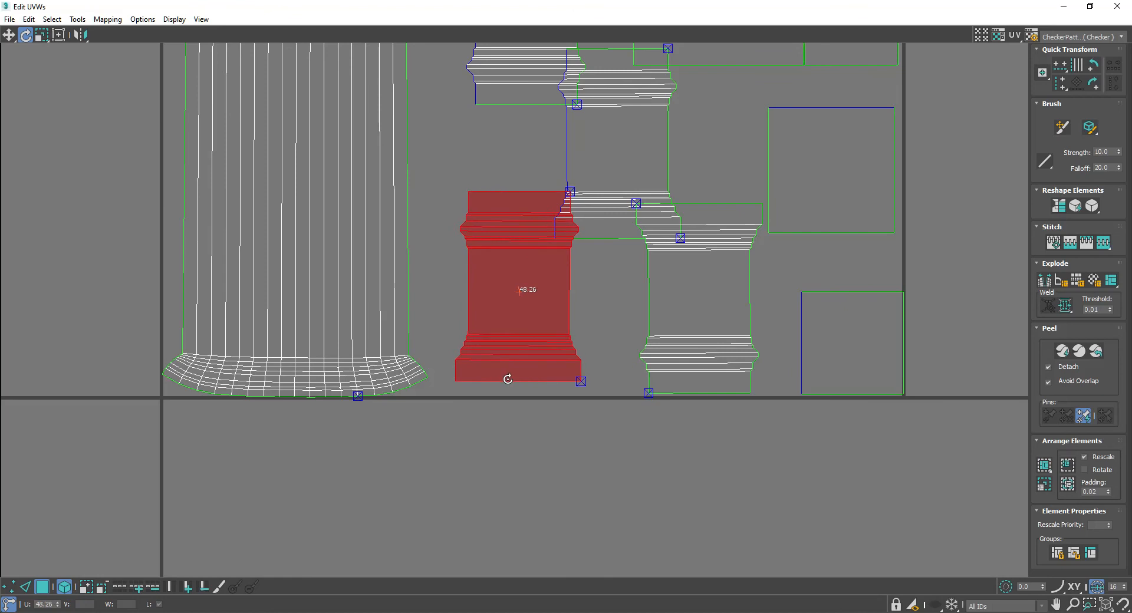
{"action": "left_click", "coordinate": [477, 426]}
{"action": "scroll", "coordinate": [484, 426], "scroll_direction": "down", "scroll_amount": 5}
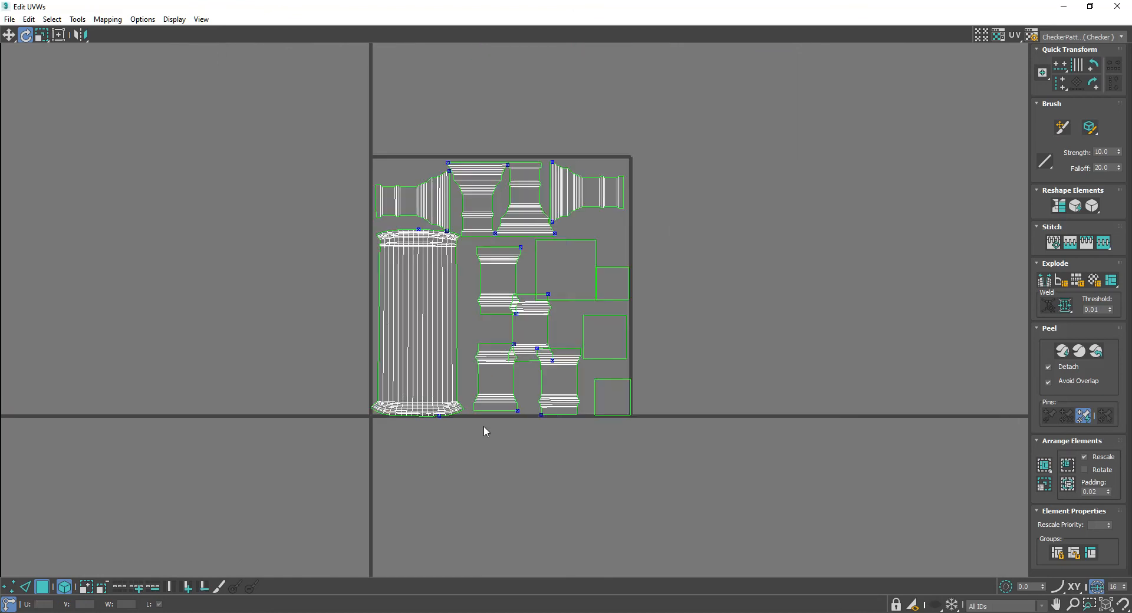
{"action": "left_click", "coordinate": [1045, 467]}
- Select every UV shell except the shaft and relax them with Relax By Polygon Angles
{"action": "left_click_drag", "start_coordinate": [774, 102], "coordinate": [80, 561]}
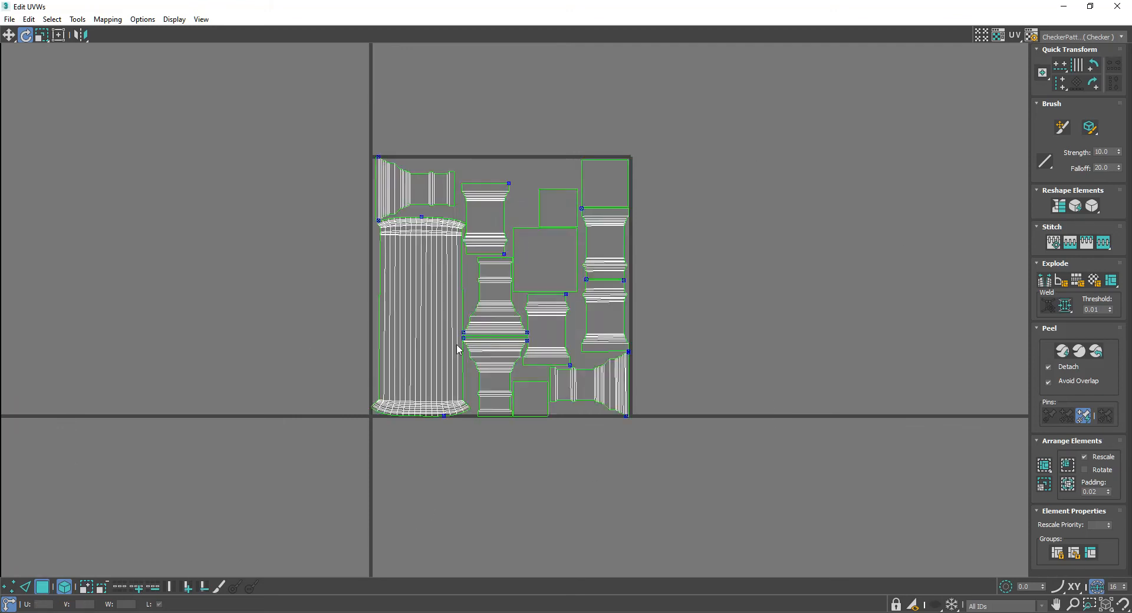
{"action": "left_click", "coordinate": [425, 329], "text": "alt"}
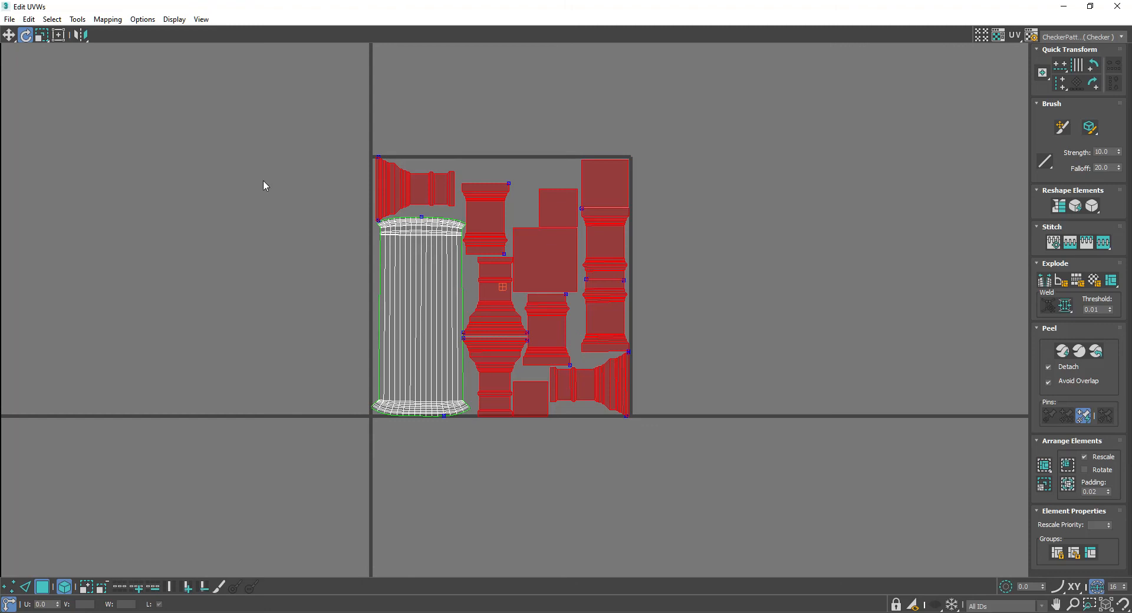
{"action": "scroll", "coordinate": [531, 267], "scroll_direction": "up", "scroll_amount": 2}
{"action": "left_click", "coordinate": [78, 18]}
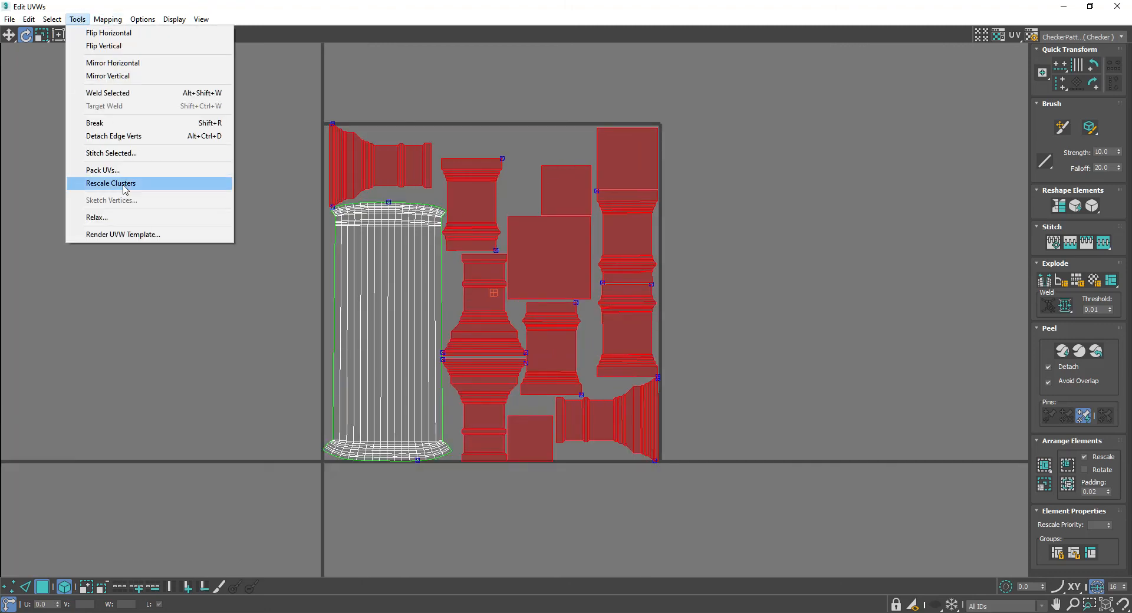
{"action": "left_click", "coordinate": [97, 218]}
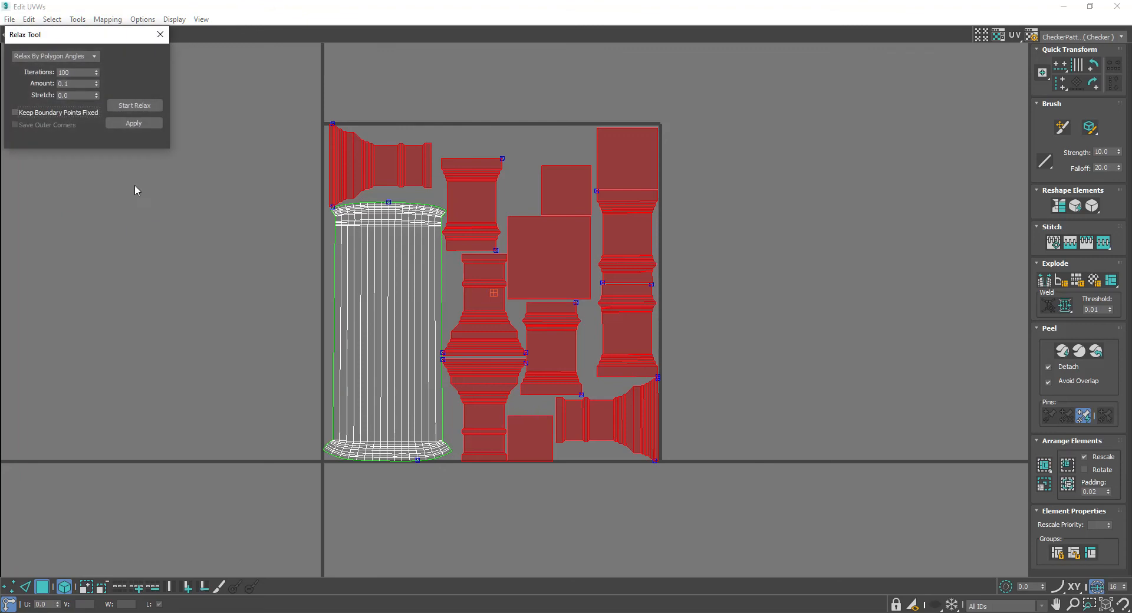
{"action": "left_click", "coordinate": [135, 106]}
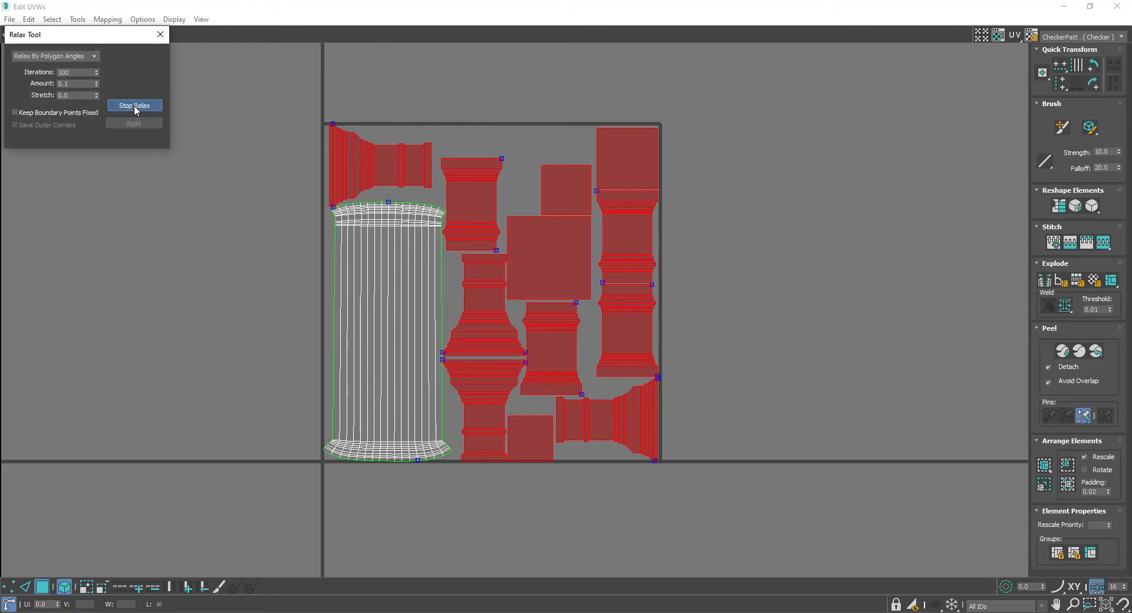
{"action": "left_click", "coordinate": [135, 107]}
{"action": "left_click", "coordinate": [753, 292]}
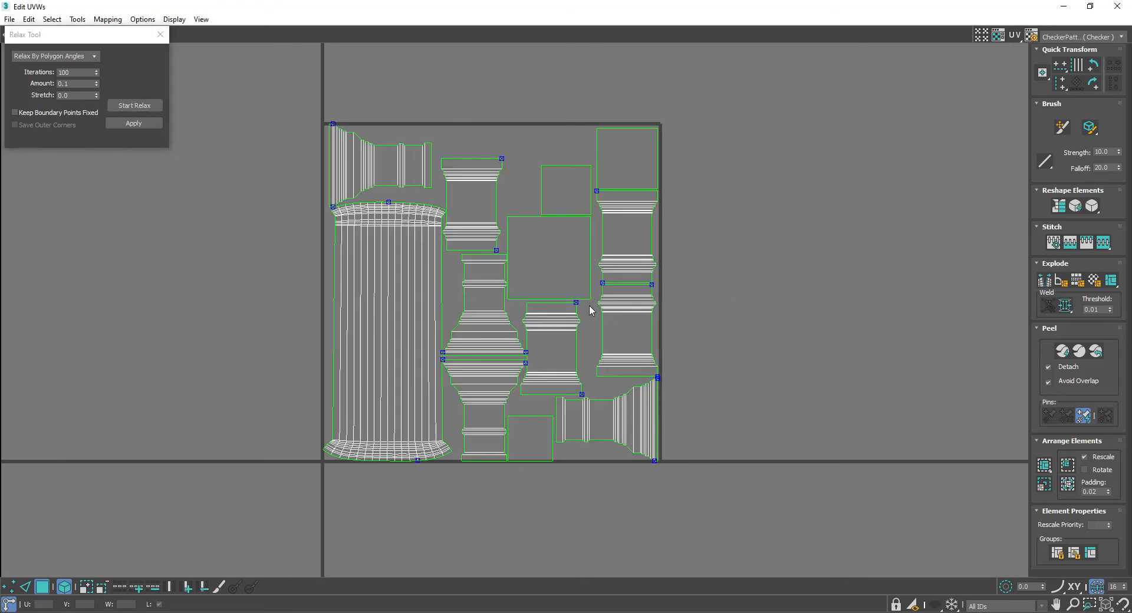
- Examine the relaxed shells and the upper end of the shaft shell up close in the UV editor
{"action": "scroll", "coordinate": [611, 269], "scroll_direction": "up", "scroll_amount": 4}
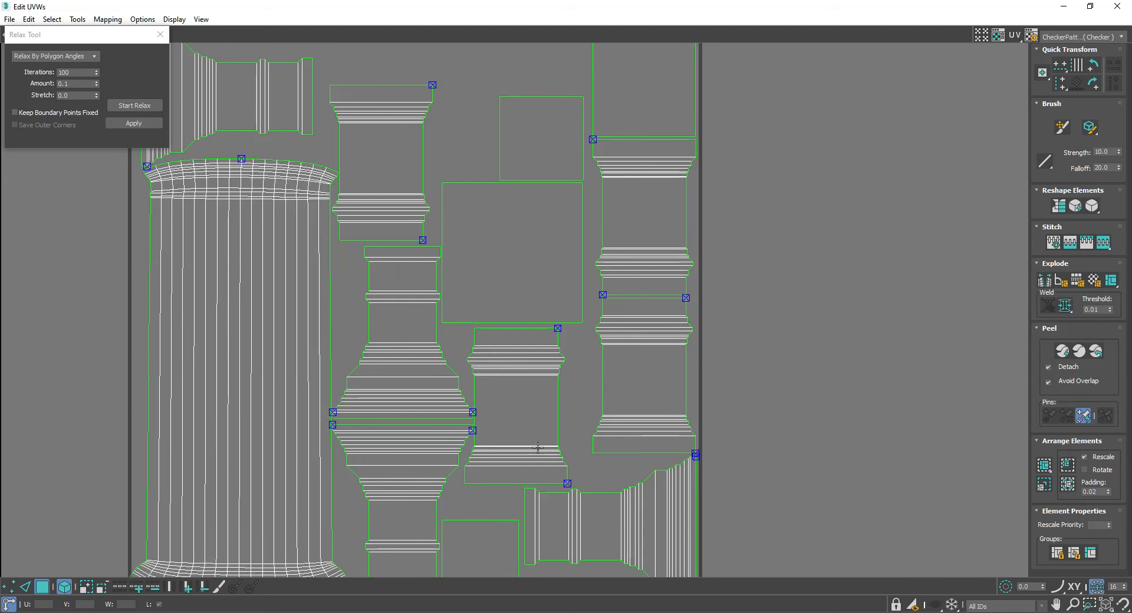
{"action": "scroll", "coordinate": [538, 447], "scroll_direction": "down", "scroll_amount": 5}
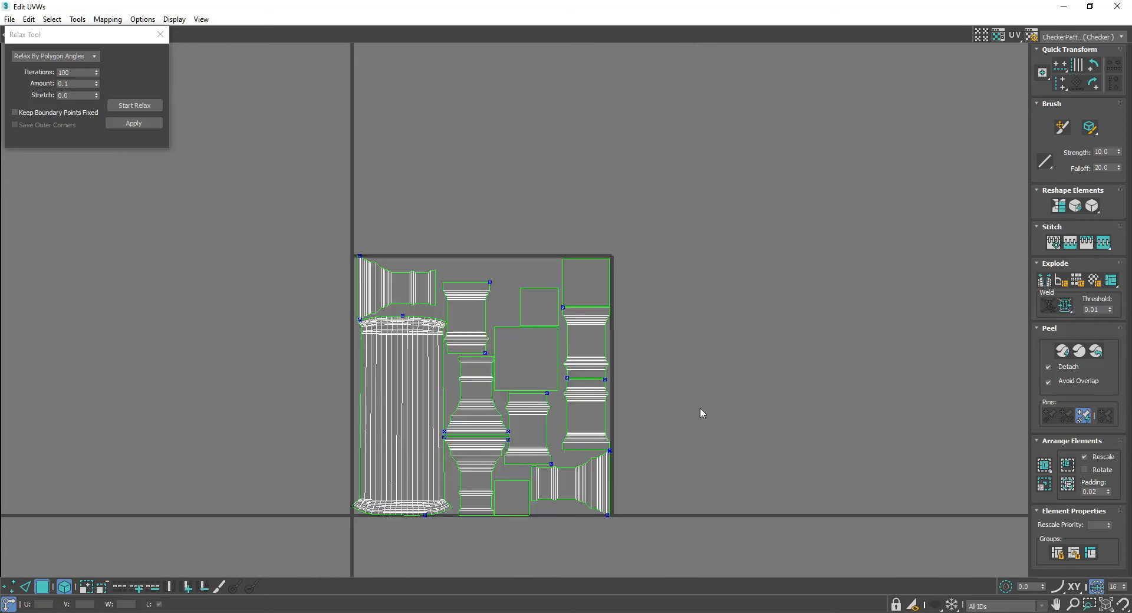
{"action": "left_click", "coordinate": [1089, 6]}
{"action": "left_click_drag", "start_coordinate": [709, 62], "coordinate": [450, 36]}
{"action": "scroll", "coordinate": [707, 324], "scroll_direction": "down", "scroll_amount": 5}
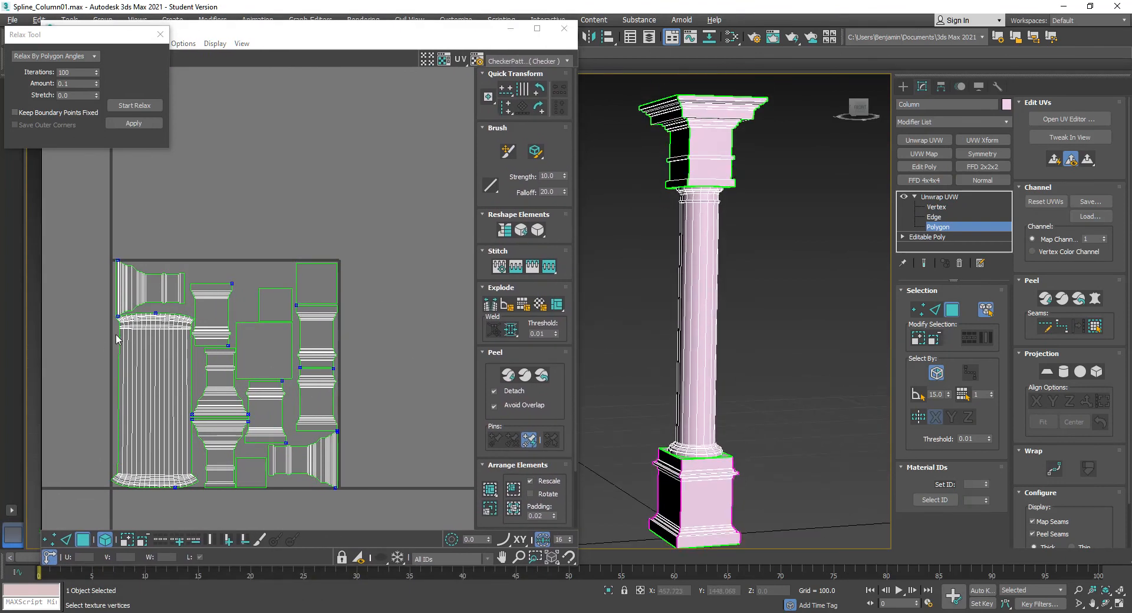
{"action": "scroll", "coordinate": [121, 324], "scroll_direction": "up", "scroll_amount": 11}
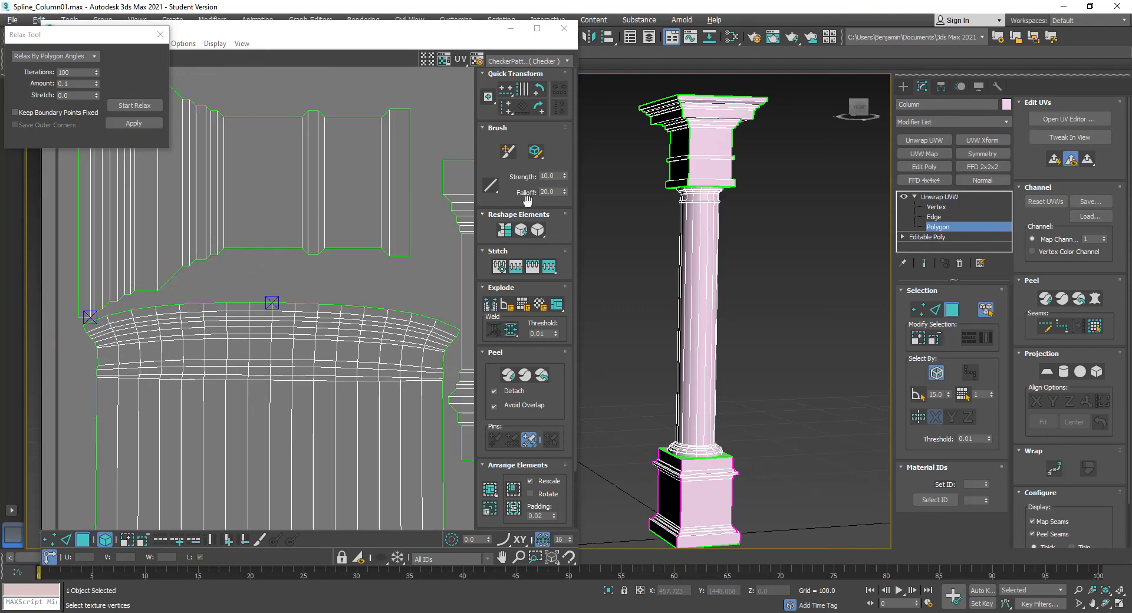
{"action": "left_click", "coordinate": [537, 28]}
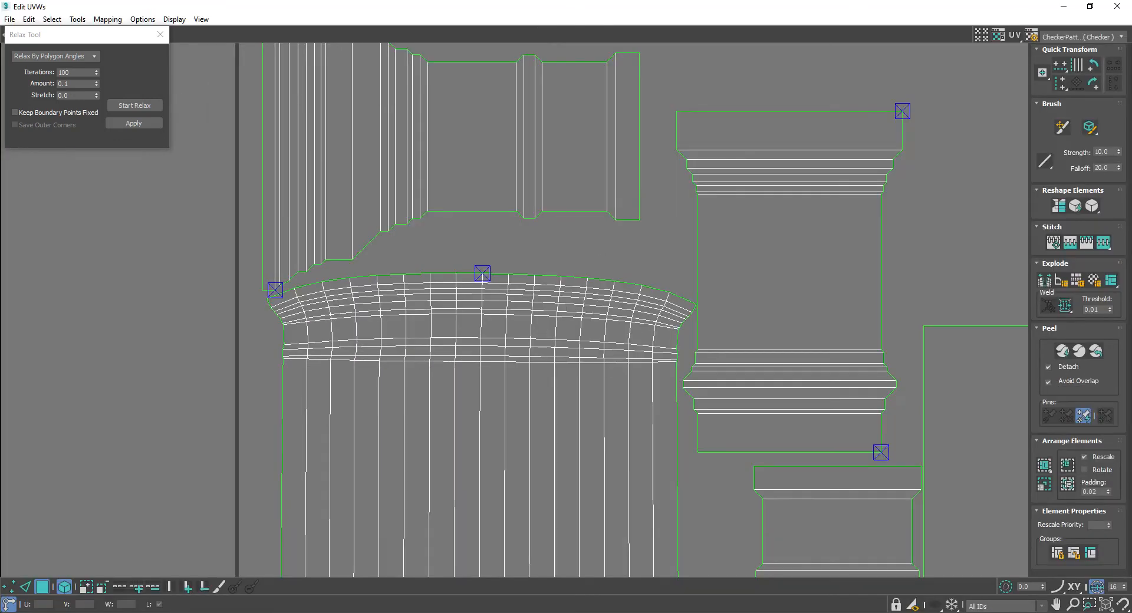
- Restore the UV editor to a smaller window and collapse the column to an Editable Poly
{"action": "left_click", "coordinate": [1091, 7]}
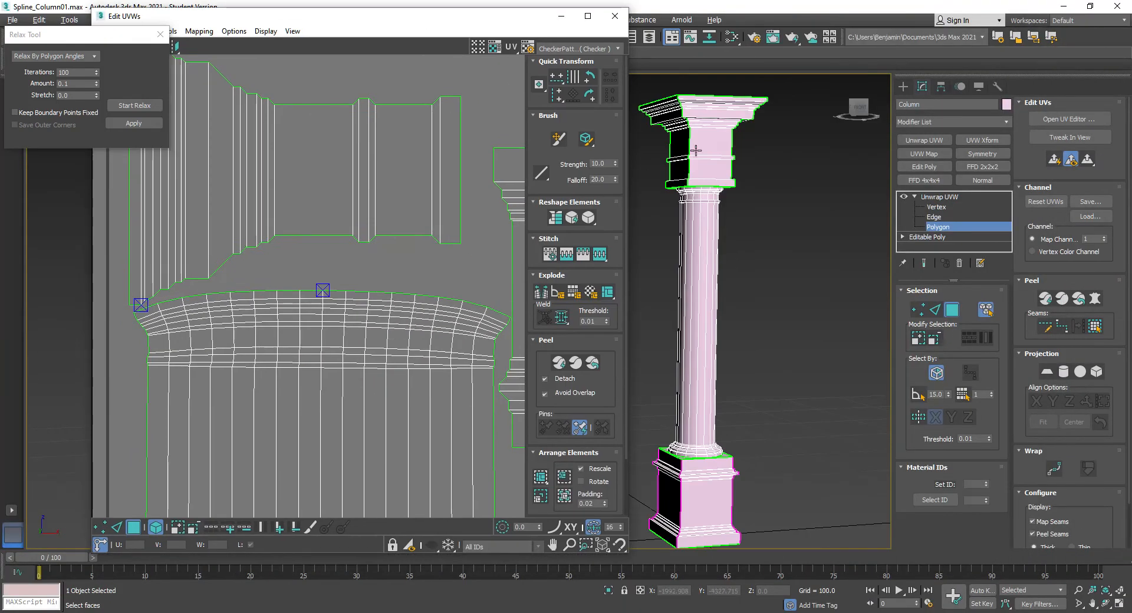
{"action": "right_click", "coordinate": [722, 118]}
{"action": "mouse_move", "coordinate": [766, 241]}
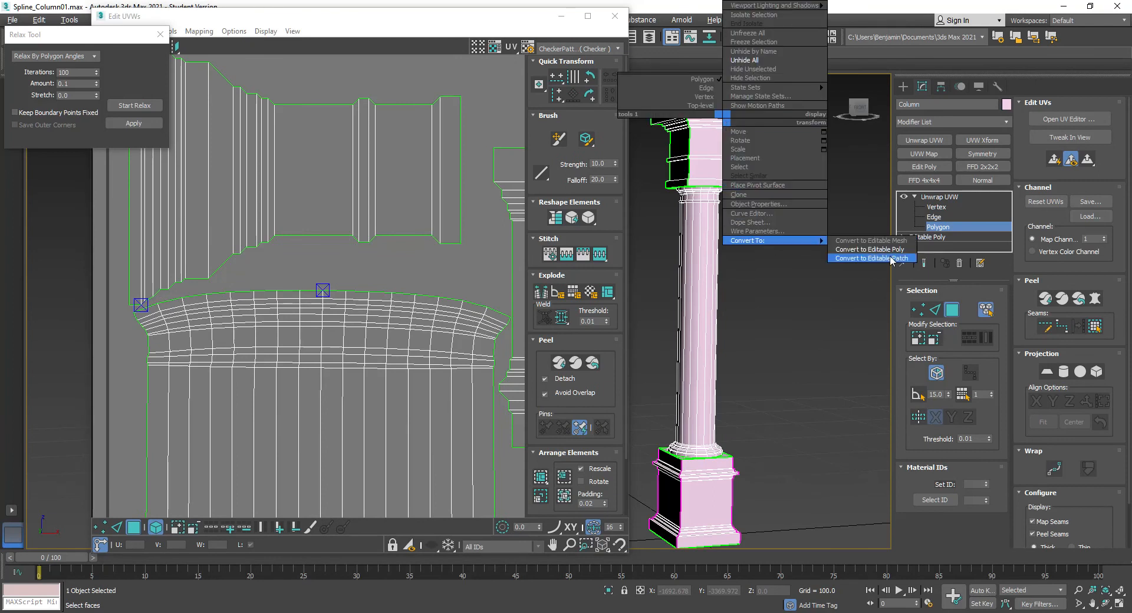
{"action": "left_click", "coordinate": [881, 250]}
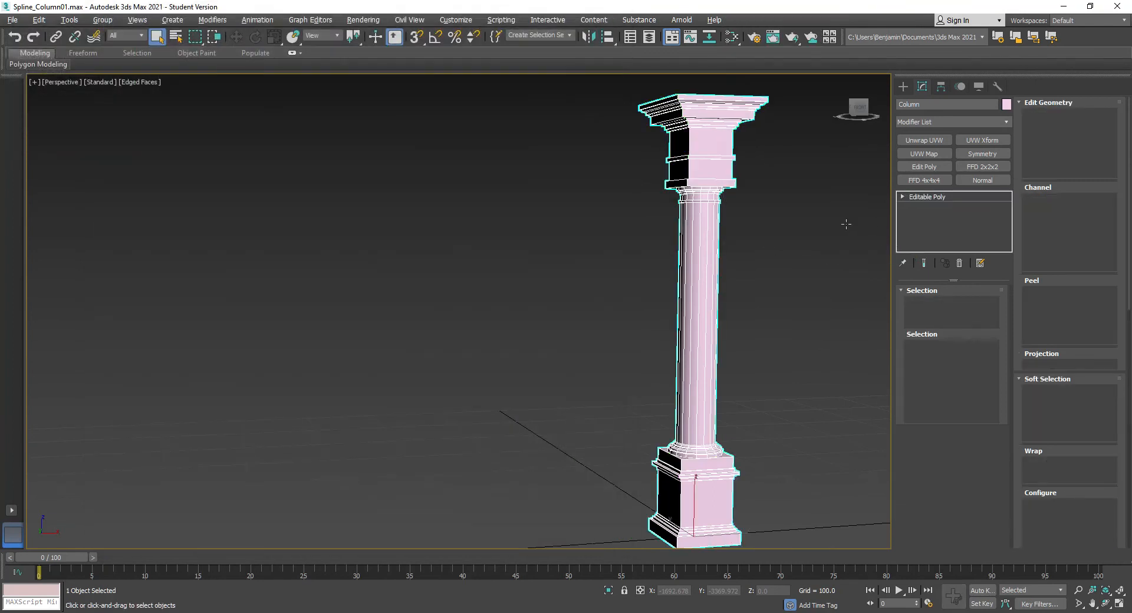
- Apply a new Unwrap UVW modifier to the column, open its UV editor maximised and hide the checker background
{"action": "left_click", "coordinate": [924, 140]}
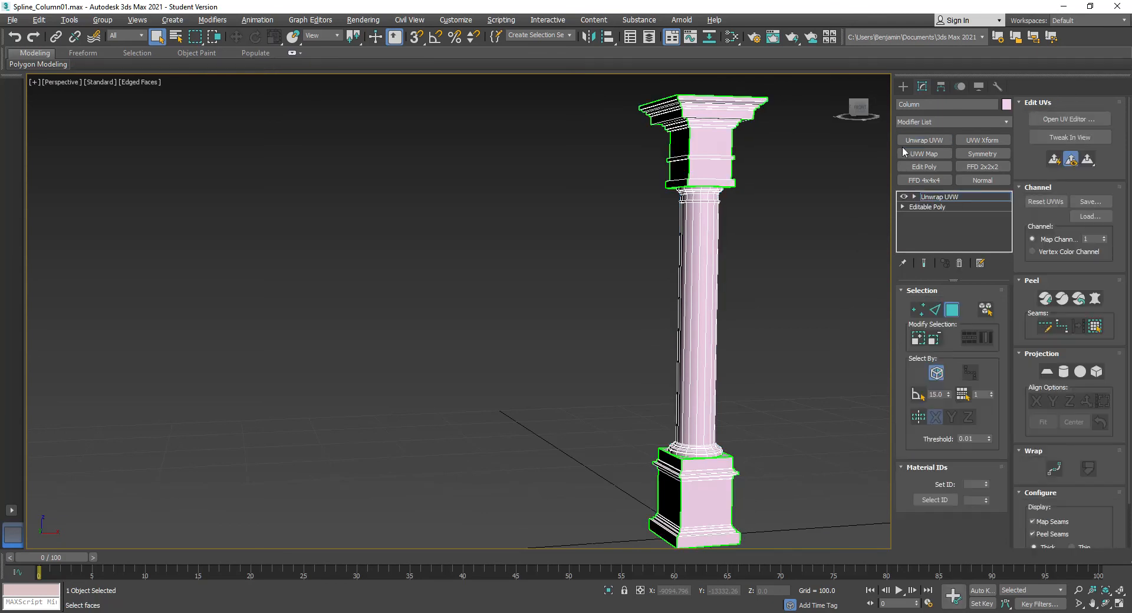
{"action": "left_click", "coordinate": [1096, 123]}
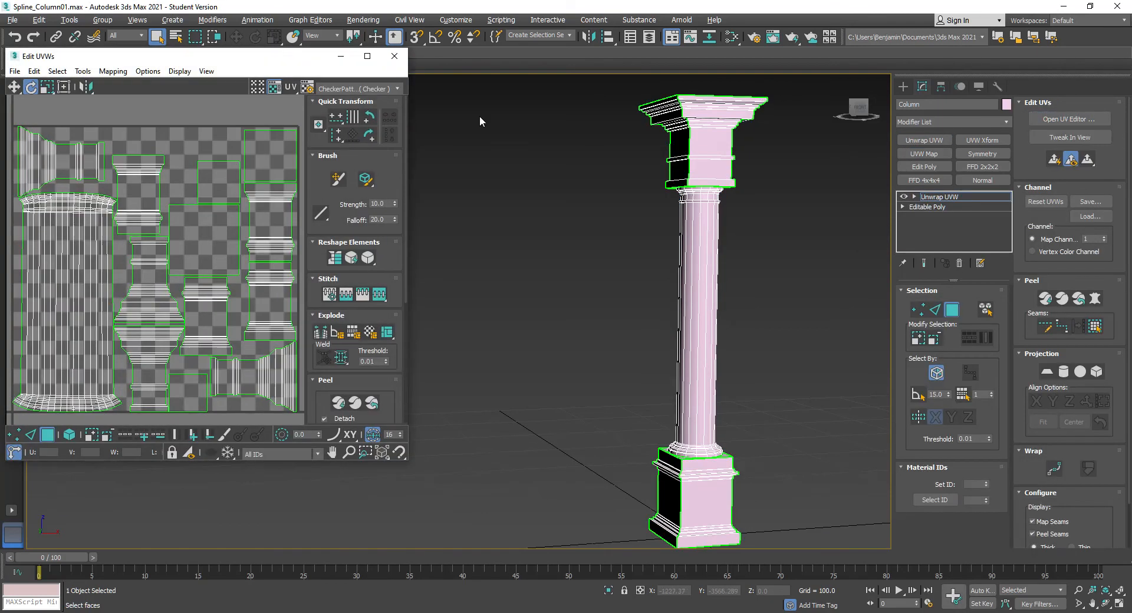
{"action": "left_click", "coordinate": [376, 56]}
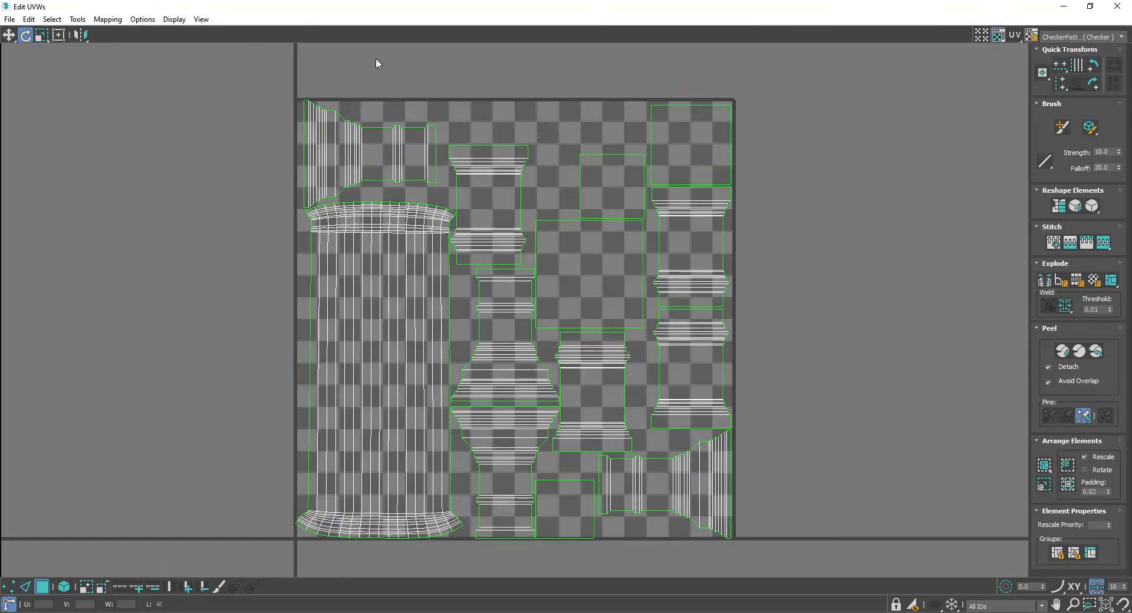
{"action": "left_click", "coordinate": [998, 36]}
- Try packing the UV elements with 0.02 padding, and repack them with the padding set to 0.005
{"action": "scroll", "coordinate": [378, 554], "scroll_direction": "up", "scroll_amount": 5}
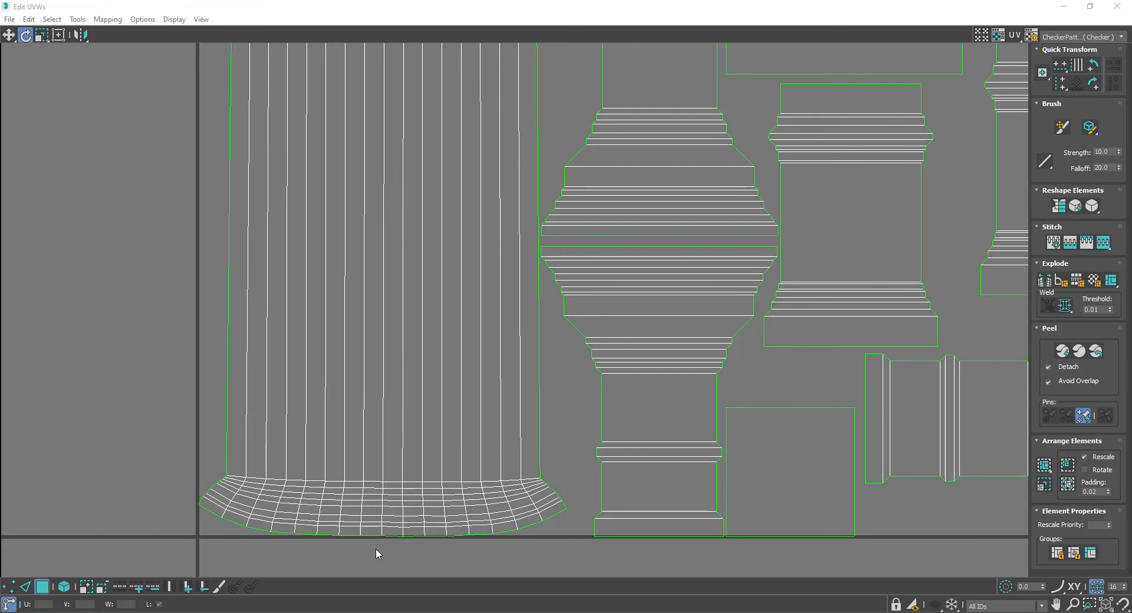
{"action": "scroll", "coordinate": [375, 548], "scroll_direction": "down", "scroll_amount": 5}
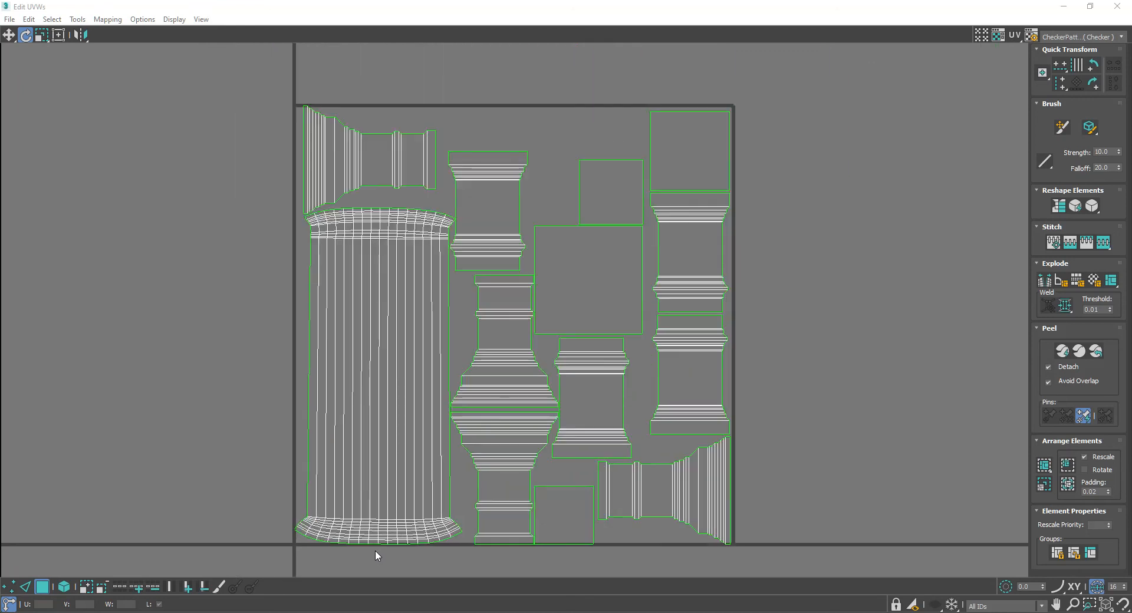
{"action": "left_click", "coordinate": [1098, 492]}
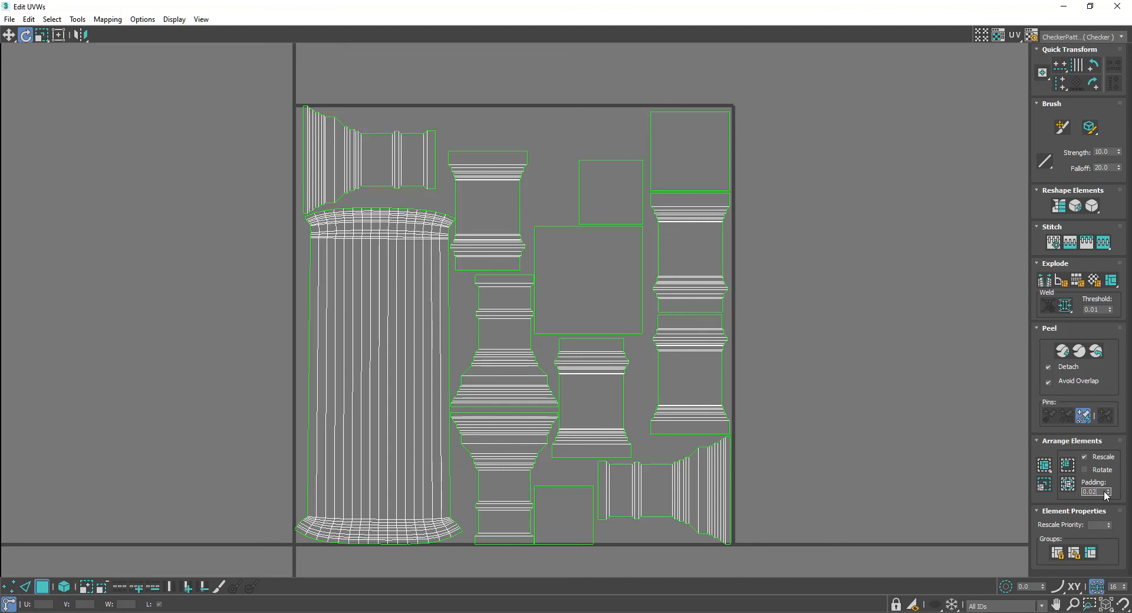
{"action": "left_click", "coordinate": [1069, 485]}
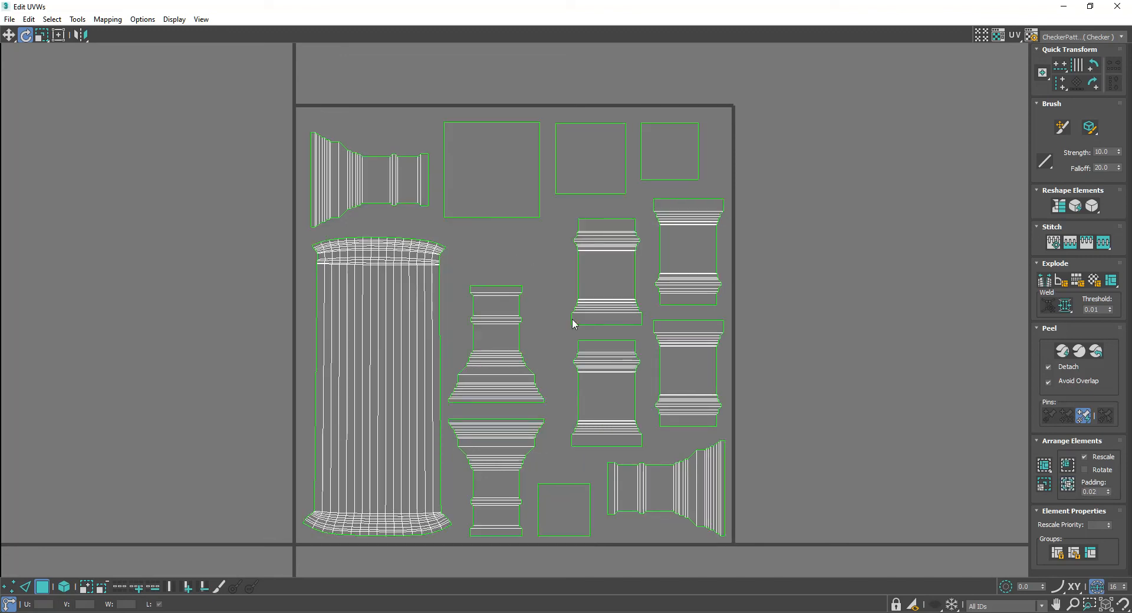
{"action": "left_click", "coordinate": [1044, 465]}
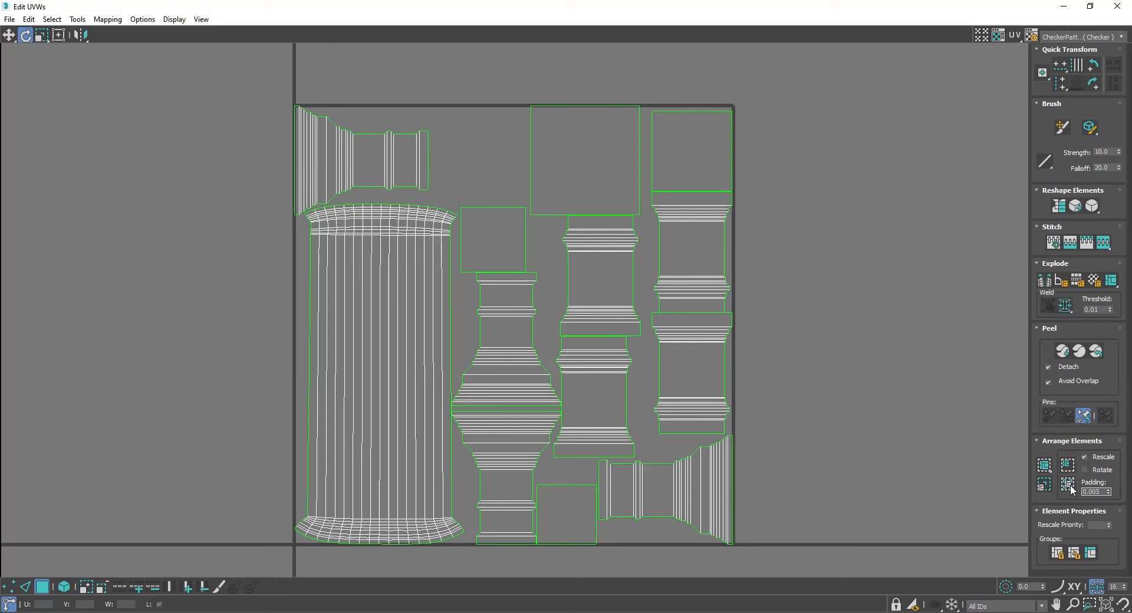
{"action": "left_click", "coordinate": [1072, 488]}
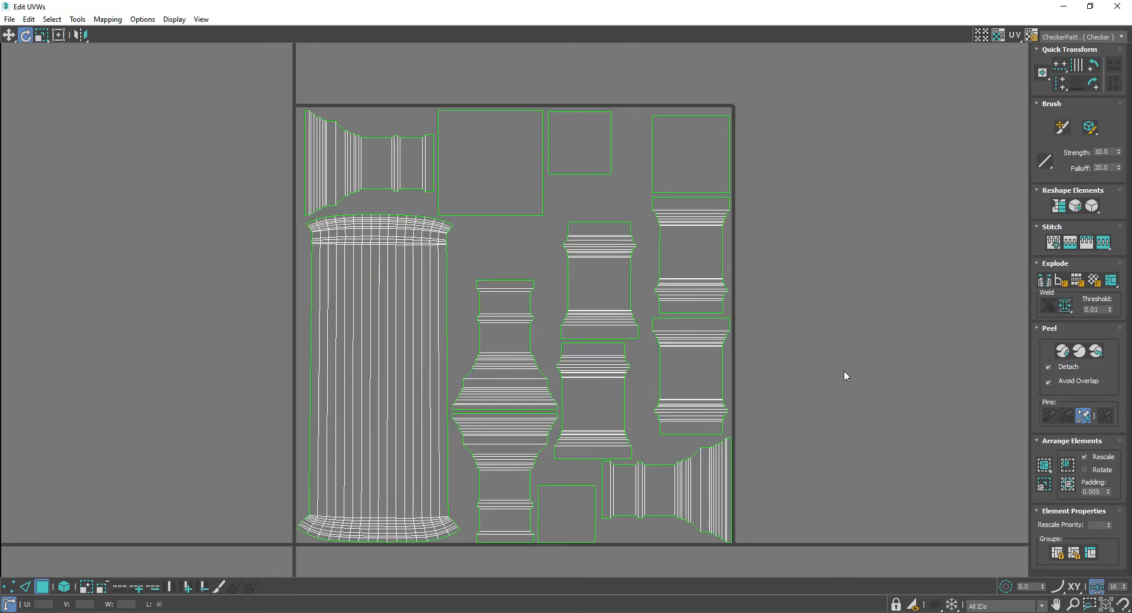
- Enable element selection and rotate the upside-down capital shell beside the shaft by 180 degrees
{"action": "left_click", "coordinate": [63, 588]}
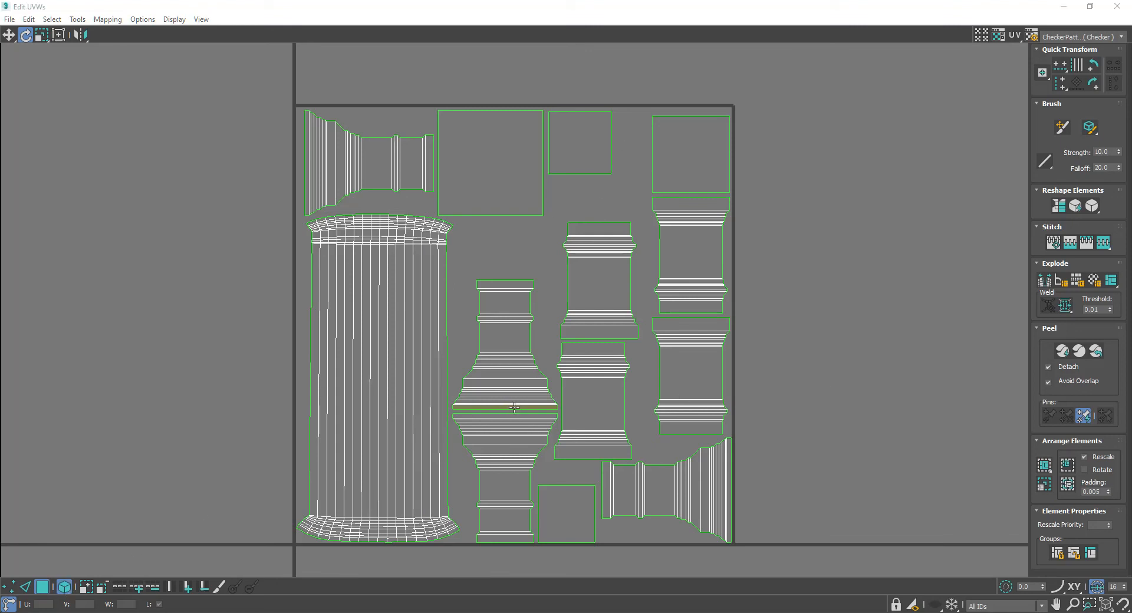
{"action": "left_click", "coordinate": [525, 243]}
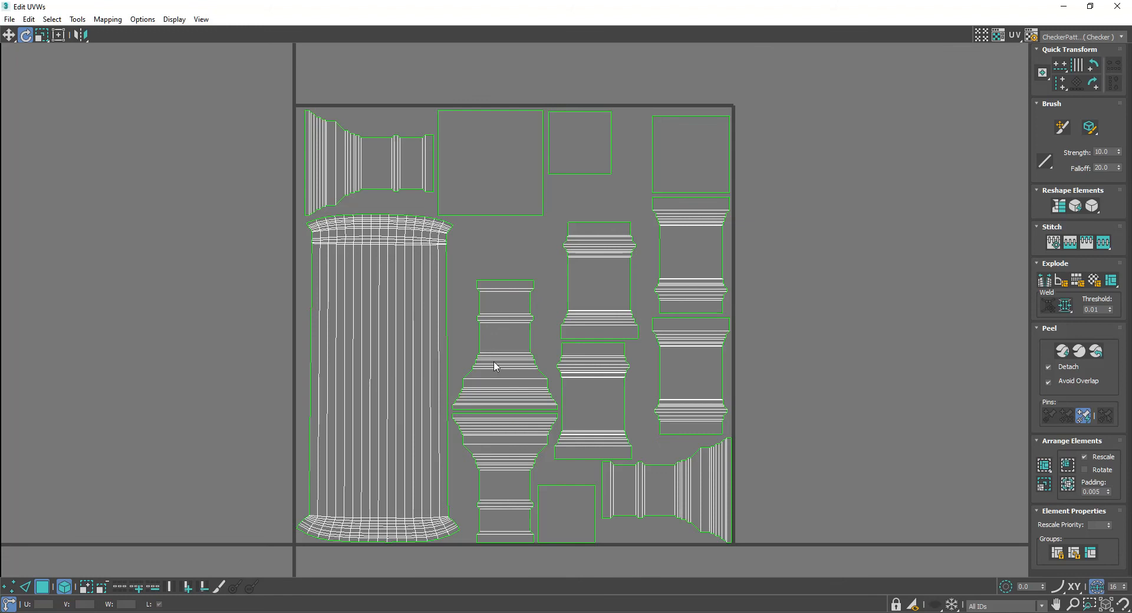
{"action": "left_click", "coordinate": [498, 378]}
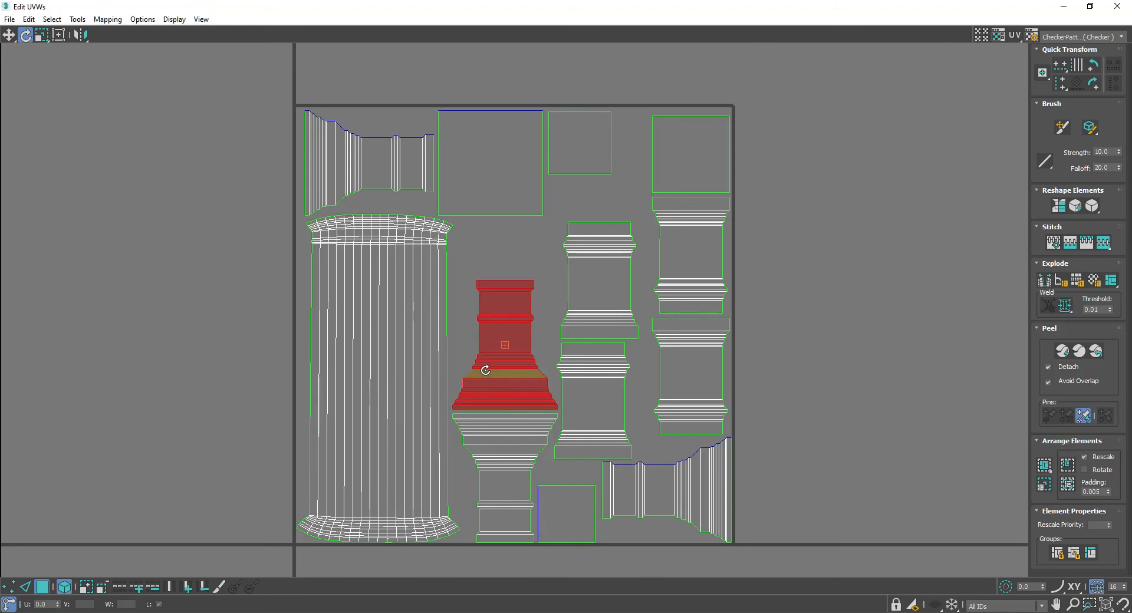
{"action": "left_click", "coordinate": [1092, 84]}
{"action": "left_click", "coordinate": [1092, 84]}
- Rotate the sideways capital shell above the shaft upright and move it outside the UV tile
{"action": "left_click", "coordinate": [381, 155]}
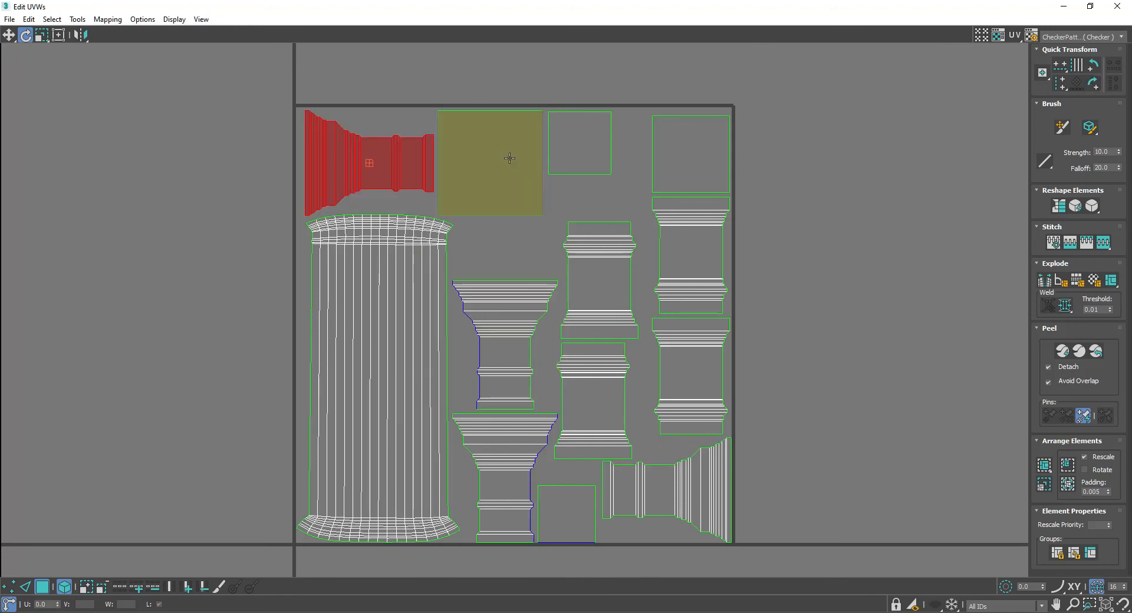
{"action": "left_click", "coordinate": [1092, 84]}
{"action": "left_click", "coordinate": [1092, 84]}
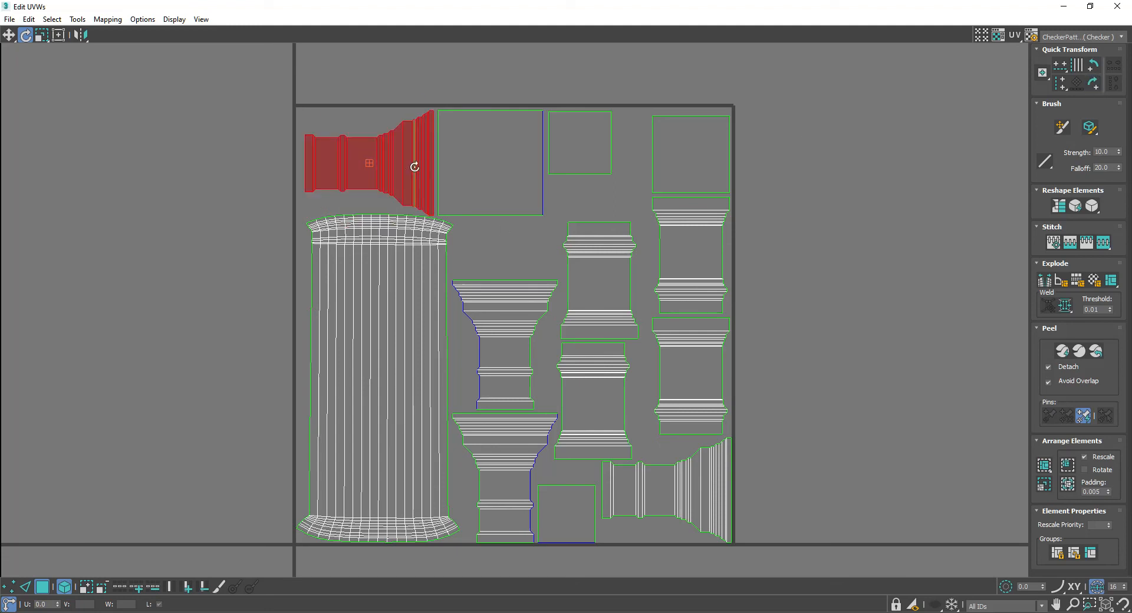
{"action": "left_click", "coordinate": [1092, 64]}
{"action": "right_click", "coordinate": [372, 112]}
{"action": "left_click", "coordinate": [380, 123]}
{"action": "left_click_drag", "start_coordinate": [380, 120], "coordinate": [846, 320]}
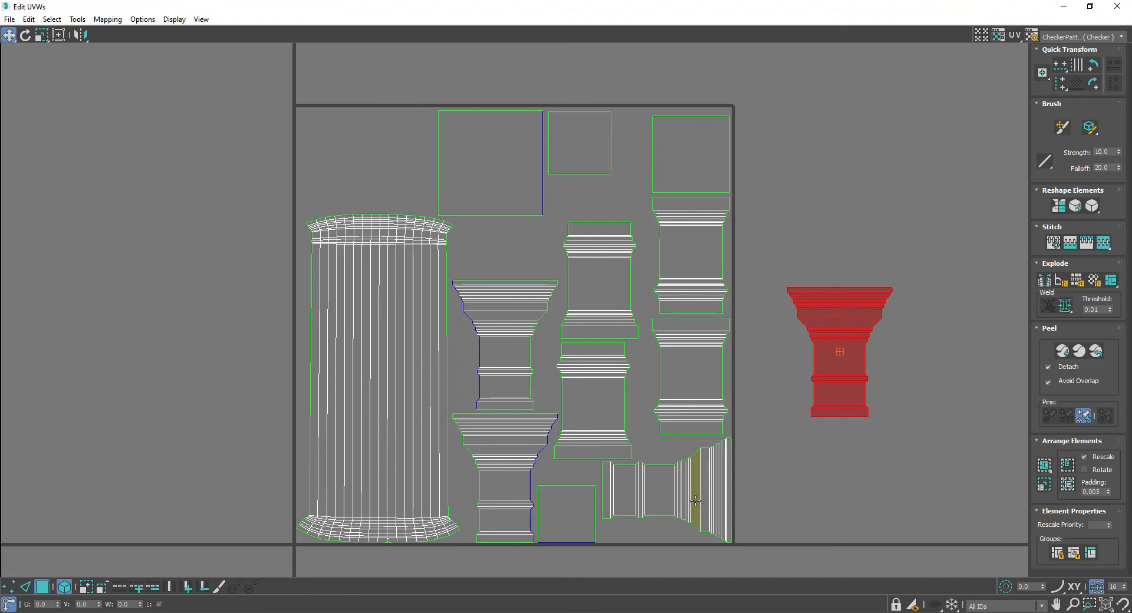
- Rotate the remaining sideways capital shell upright and place it beside the one outside the UV tile
{"action": "left_click", "coordinate": [722, 477]}
{"action": "left_click", "coordinate": [1092, 64]}
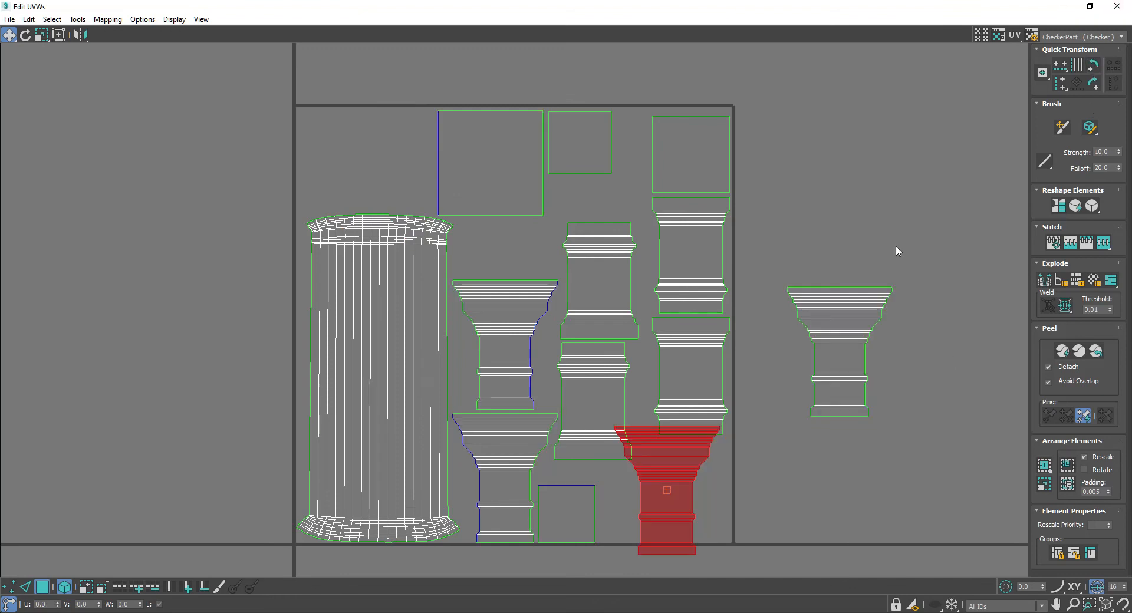
{"action": "left_click_drag", "start_coordinate": [665, 459], "coordinate": [954, 324]}
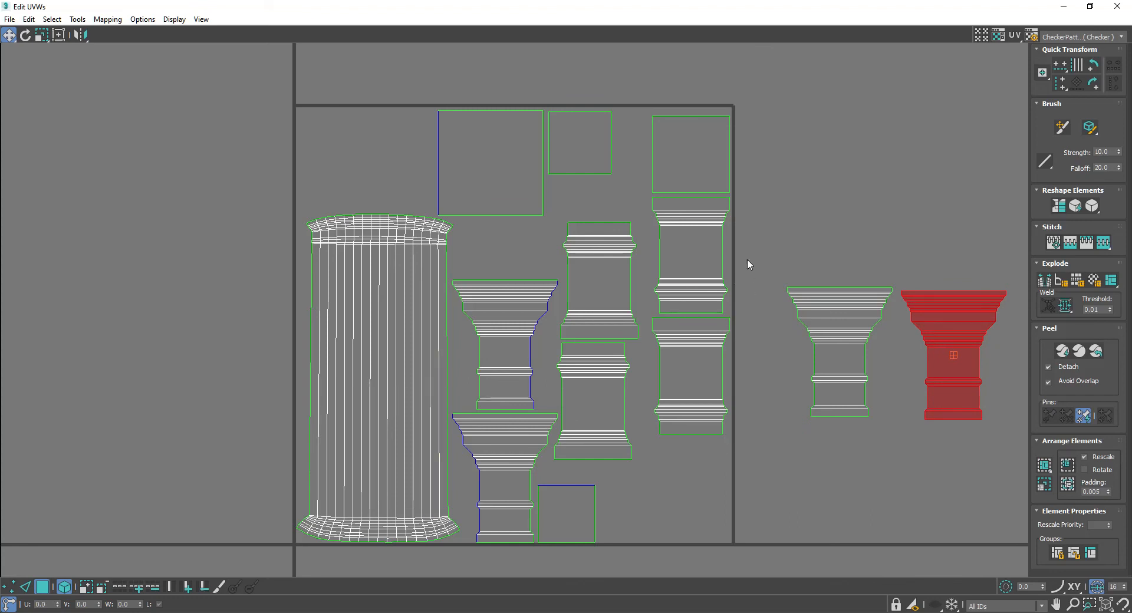
- Rotate the two upside-down base shells along the tile's right edge by 180 degrees each
{"action": "left_click_drag", "start_coordinate": [754, 228], "coordinate": [676, 251]}
{"action": "left_click", "coordinate": [1093, 82]}
{"action": "left_click", "coordinate": [1093, 82]}
{"action": "left_click", "coordinate": [705, 389]}
{"action": "left_click", "coordinate": [1093, 82]}
{"action": "left_click", "coordinate": [1093, 83]}
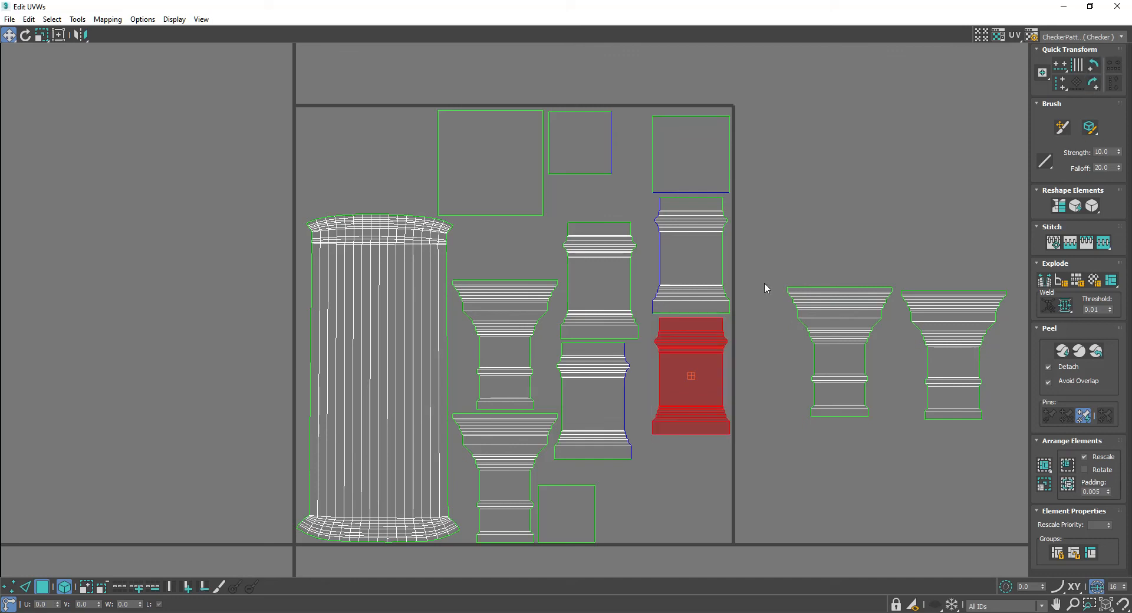
- Line up the four base shells in a row along the tile's lower edge, clearing the capital shells and small square shell out of the tile
{"action": "left_click_drag", "start_coordinate": [710, 330], "coordinate": [703, 450]}
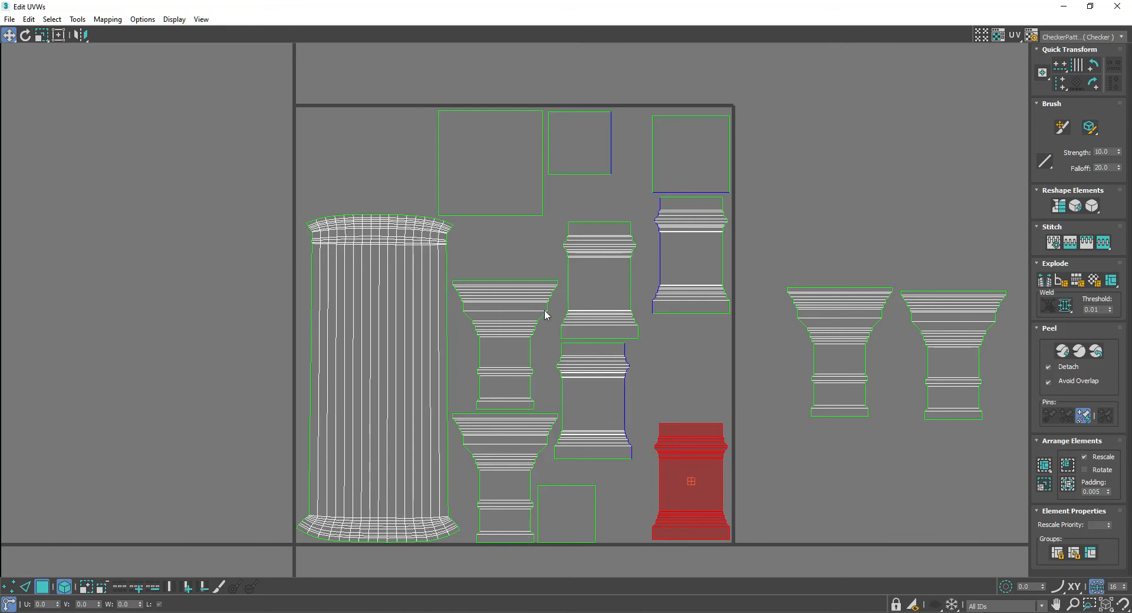
{"action": "left_click", "coordinate": [526, 321]}
{"action": "left_click_drag", "start_coordinate": [525, 321], "coordinate": [947, 115]}
{"action": "left_click_drag", "start_coordinate": [613, 394], "coordinate": [633, 475]}
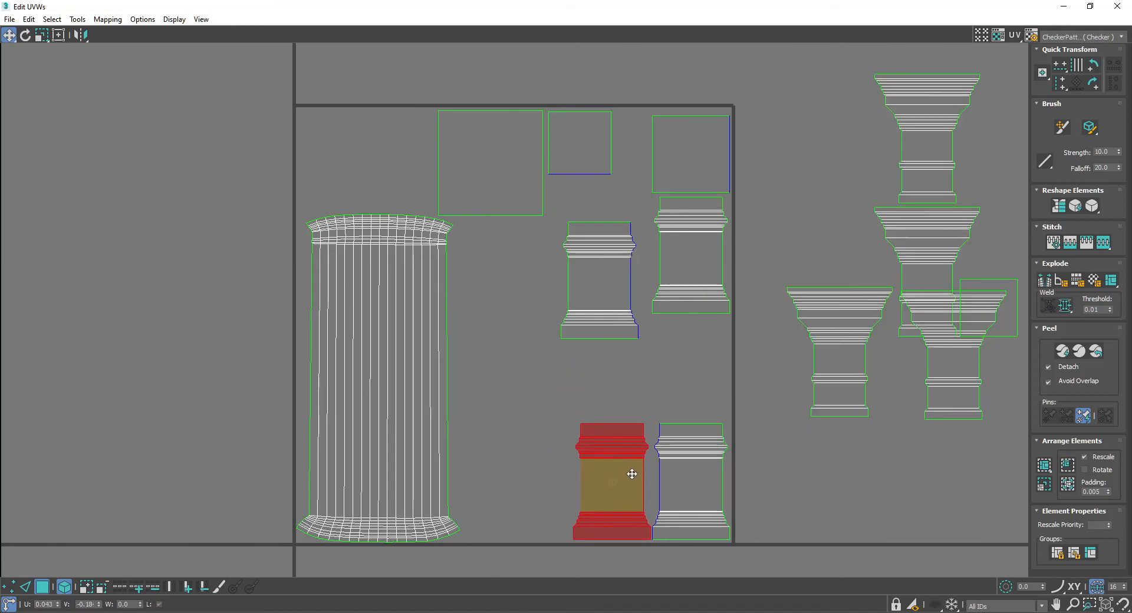
{"action": "left_click_drag", "start_coordinate": [592, 289], "coordinate": [528, 493]}
{"action": "left_click_drag", "start_coordinate": [693, 254], "coordinate": [518, 359]}
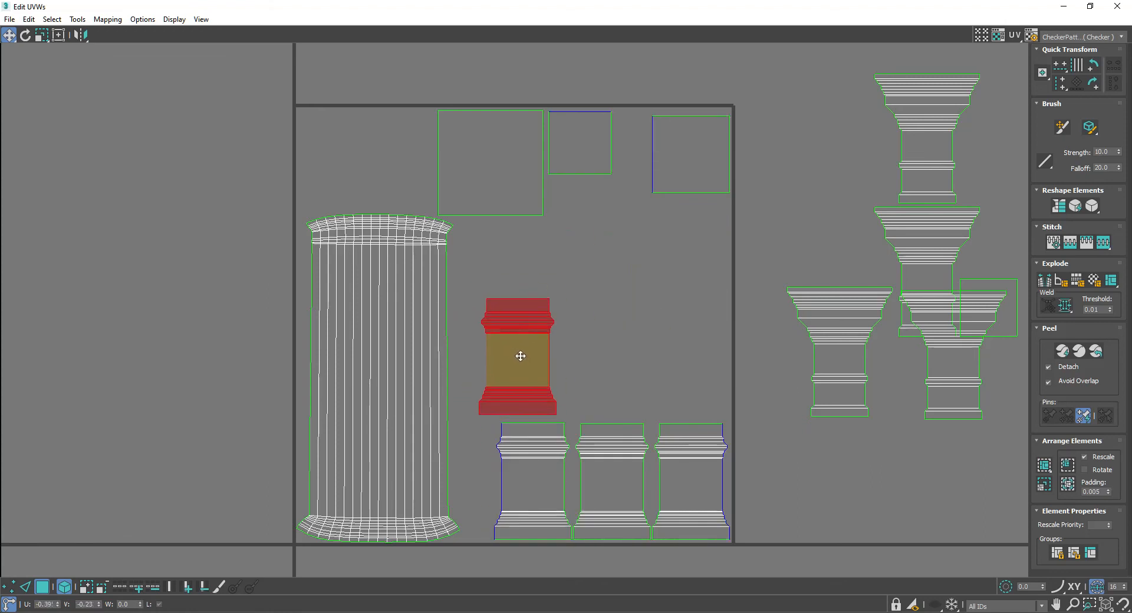
{"action": "left_click_drag", "start_coordinate": [344, 374], "coordinate": [398, 307]}
{"action": "left_click_drag", "start_coordinate": [497, 368], "coordinate": [433, 491]}
- Shift the row of base shells into the tile's lower-right corner and reposition the shaft shell just inside the tile's left edge
{"action": "left_click_drag", "start_coordinate": [393, 349], "coordinate": [337, 336]}
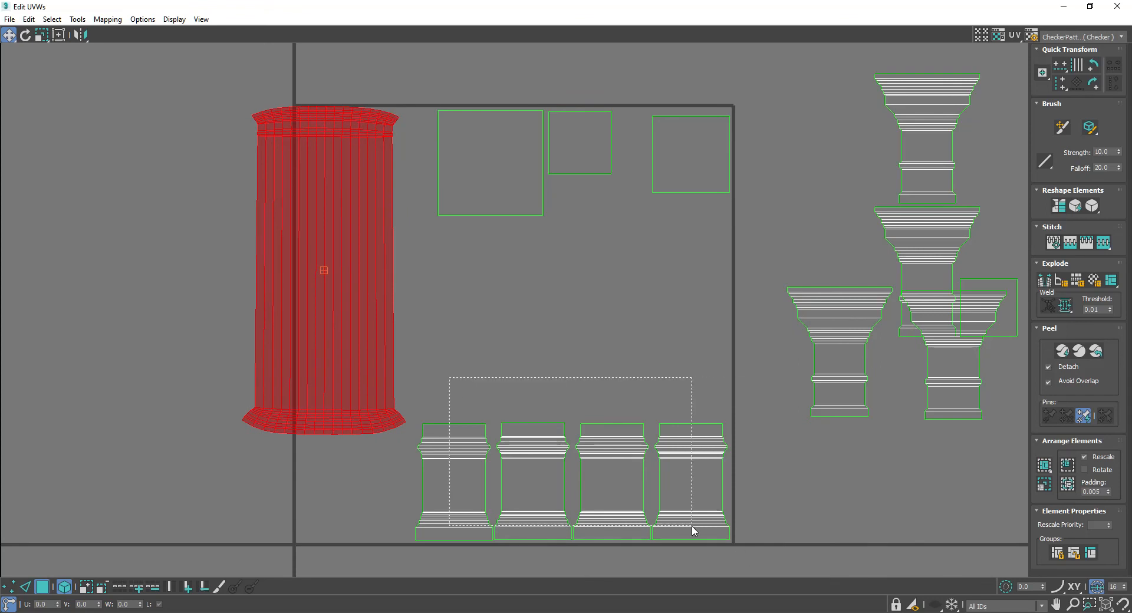
{"action": "left_click", "coordinate": [691, 527]}
{"action": "left_click_drag", "start_coordinate": [682, 498], "coordinate": [689, 505]}
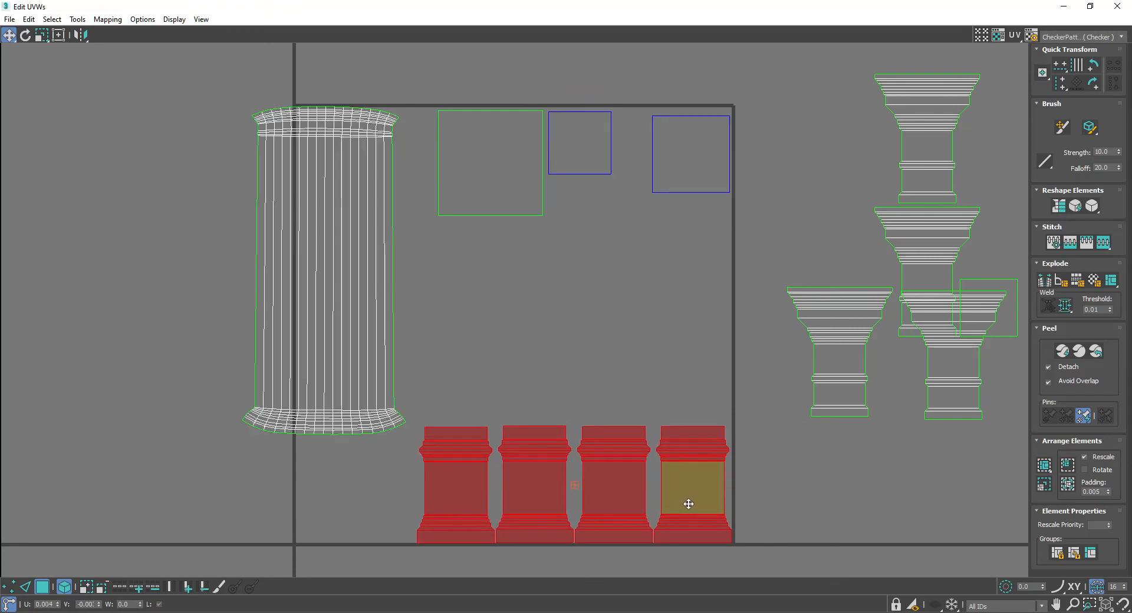
{"action": "left_click", "coordinate": [602, 279]}
{"action": "left_click", "coordinate": [360, 202]}
{"action": "left_click_drag", "start_coordinate": [359, 201], "coordinate": [414, 209]}
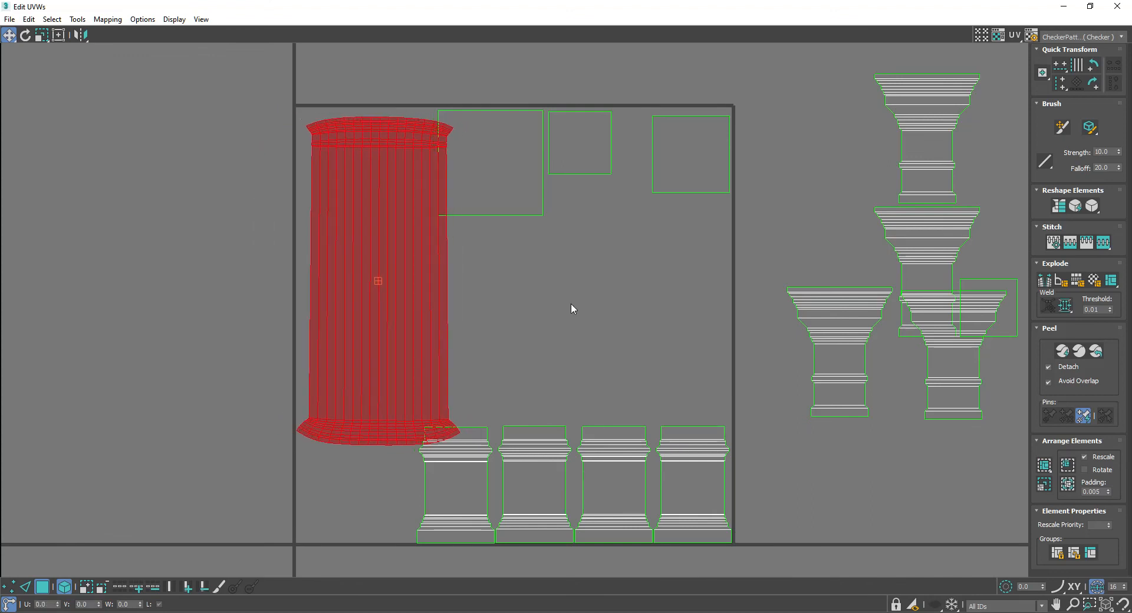
- Pack all the UV shells into the tile with rescaling, no rotation and 0.005 padding
{"action": "left_click", "coordinate": [1044, 465]}
{"action": "left_click", "coordinate": [834, 466]}
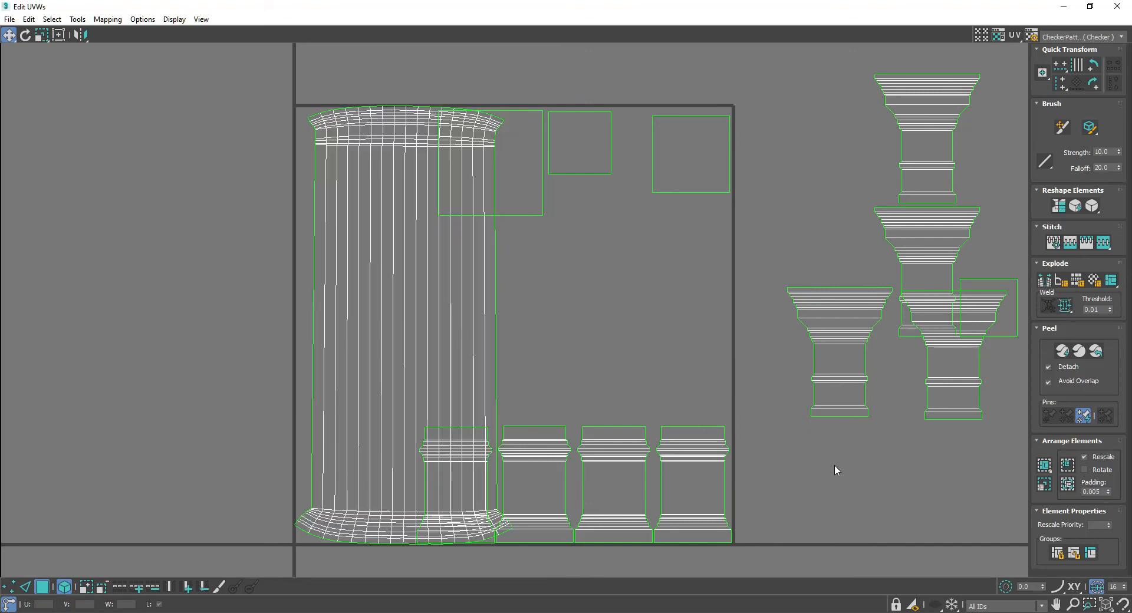
{"action": "left_click", "coordinate": [1045, 466]}
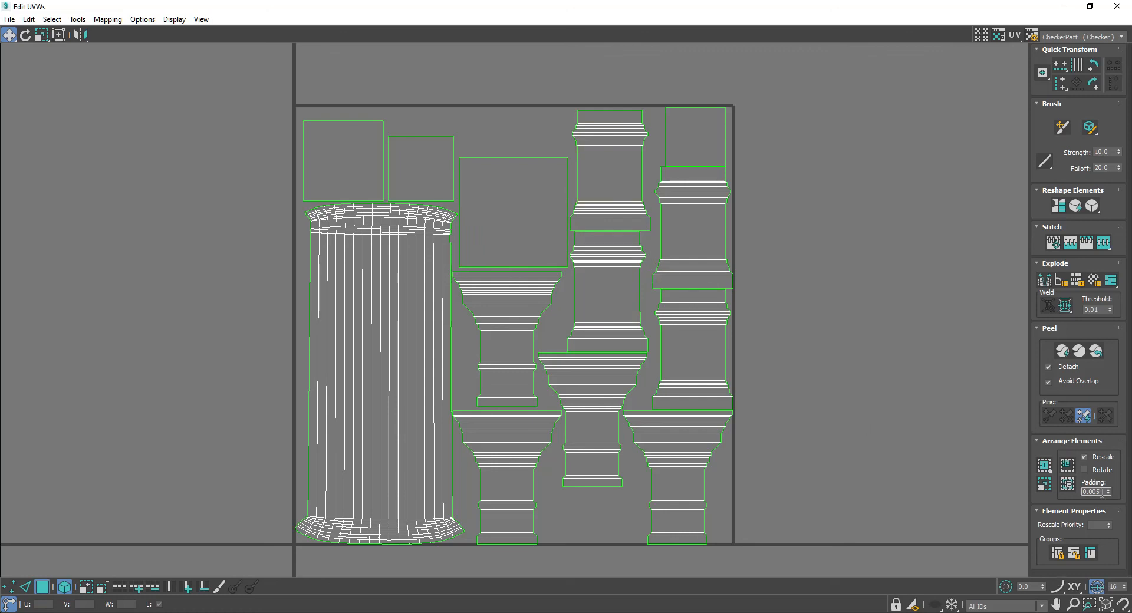
{"action": "left_click", "coordinate": [1068, 485]}
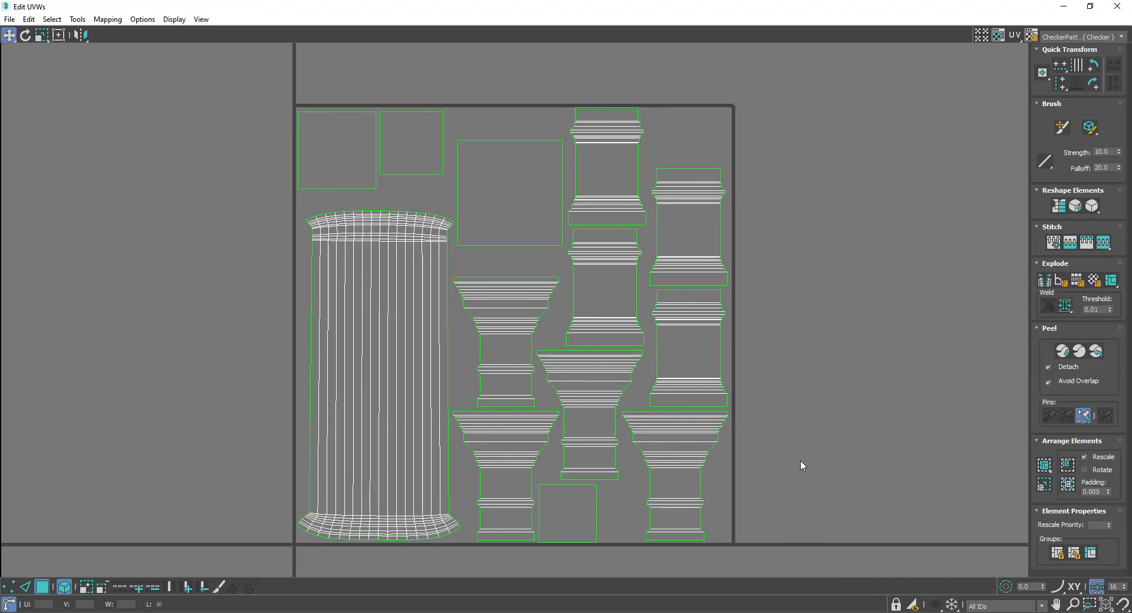
- Shrink the UV editor window back and convert the unwrapped column to an Editable Poly
{"action": "left_click", "coordinate": [1090, 7]}
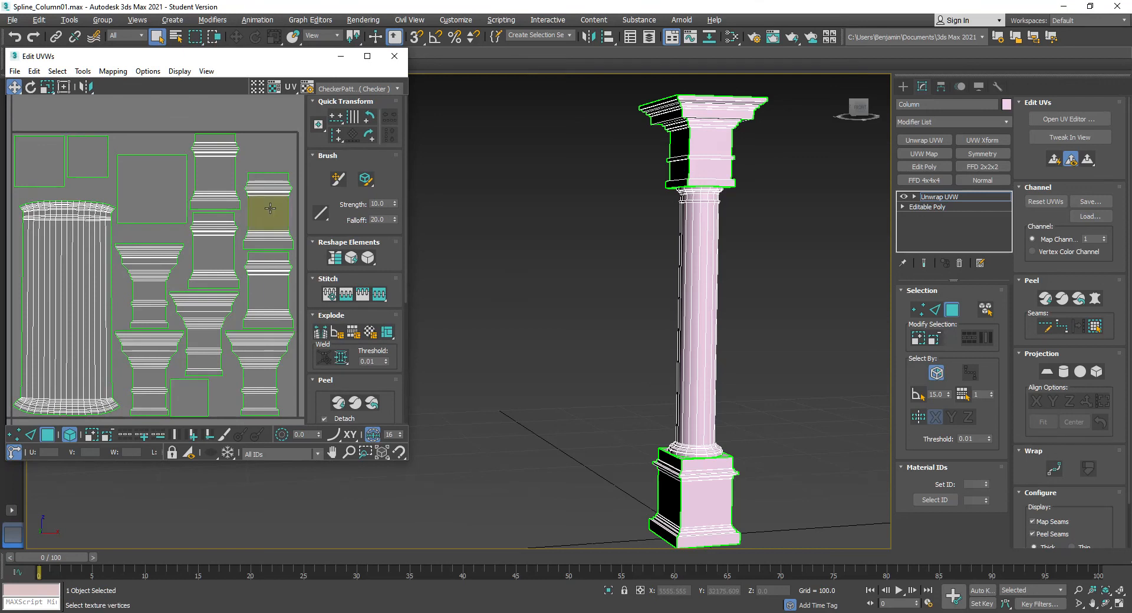
{"action": "left_click_drag", "start_coordinate": [239, 59], "coordinate": [297, 116]}
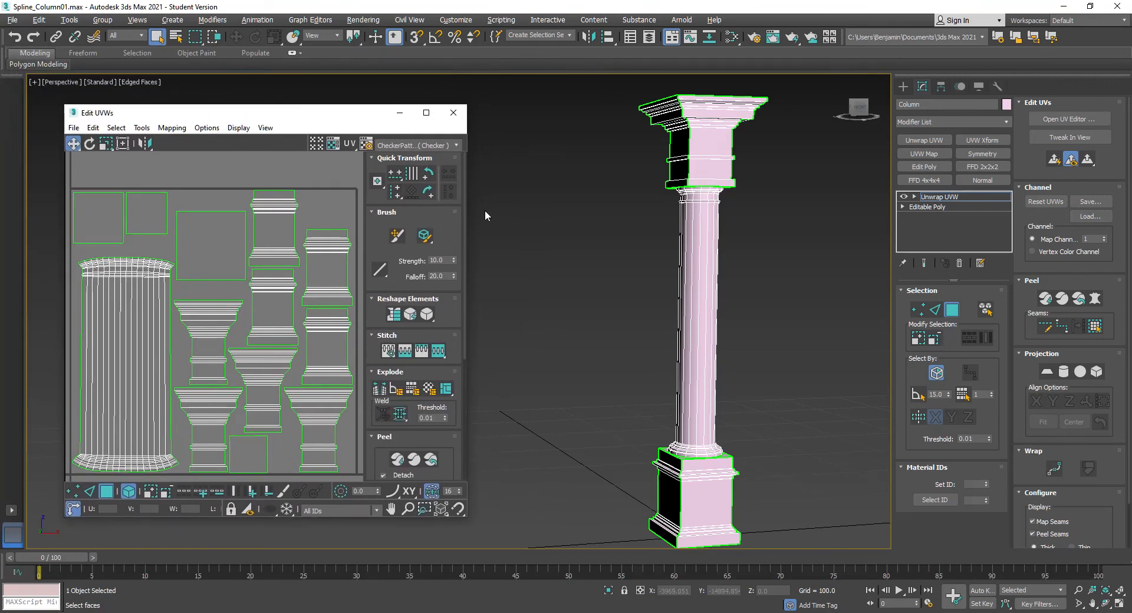
{"action": "right_click", "coordinate": [577, 220]}
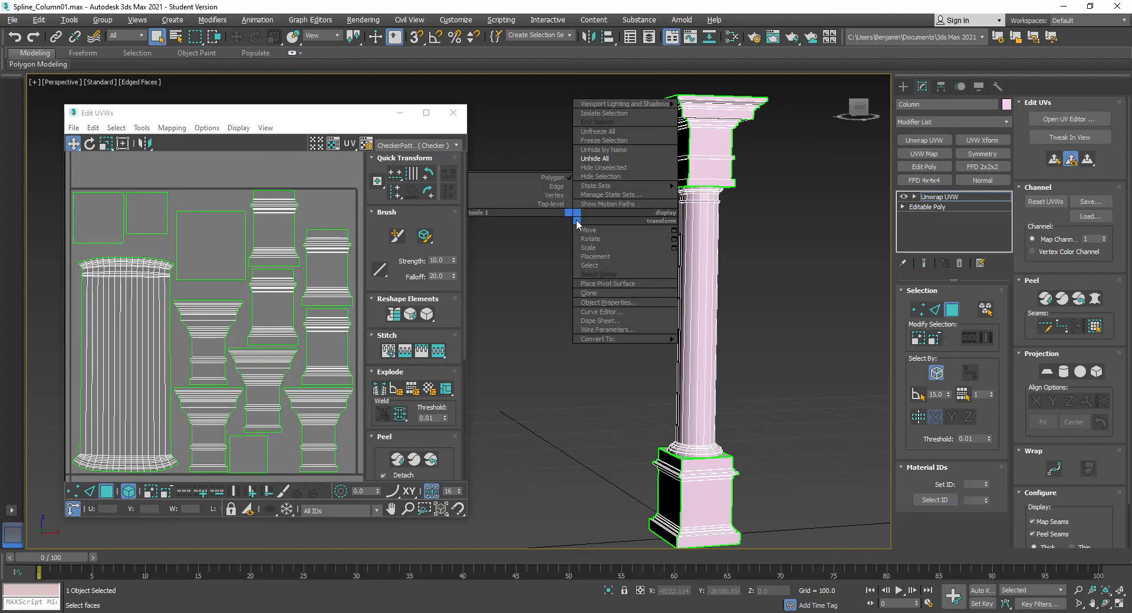
{"action": "mouse_move", "coordinate": [615, 339]}
{"action": "left_click", "coordinate": [708, 349]}
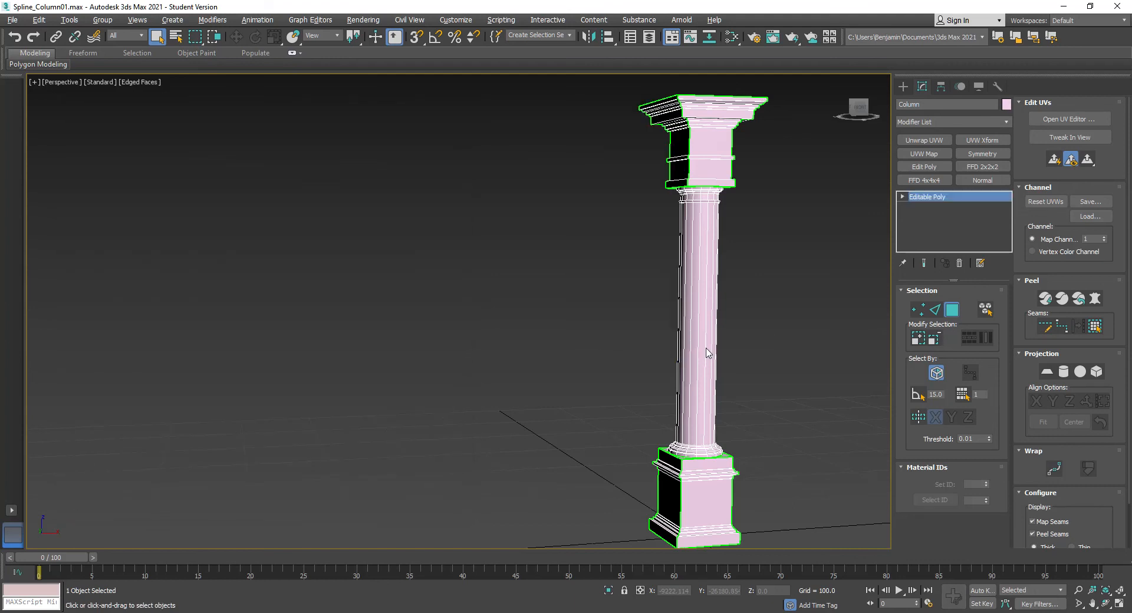
{"action": "middle_click_drag", "start_coordinate": [747, 335], "coordinate": [578, 349]}
{"action": "middle_click_drag", "start_coordinate": [548, 372], "coordinate": [480, 384], "text": "alt"}
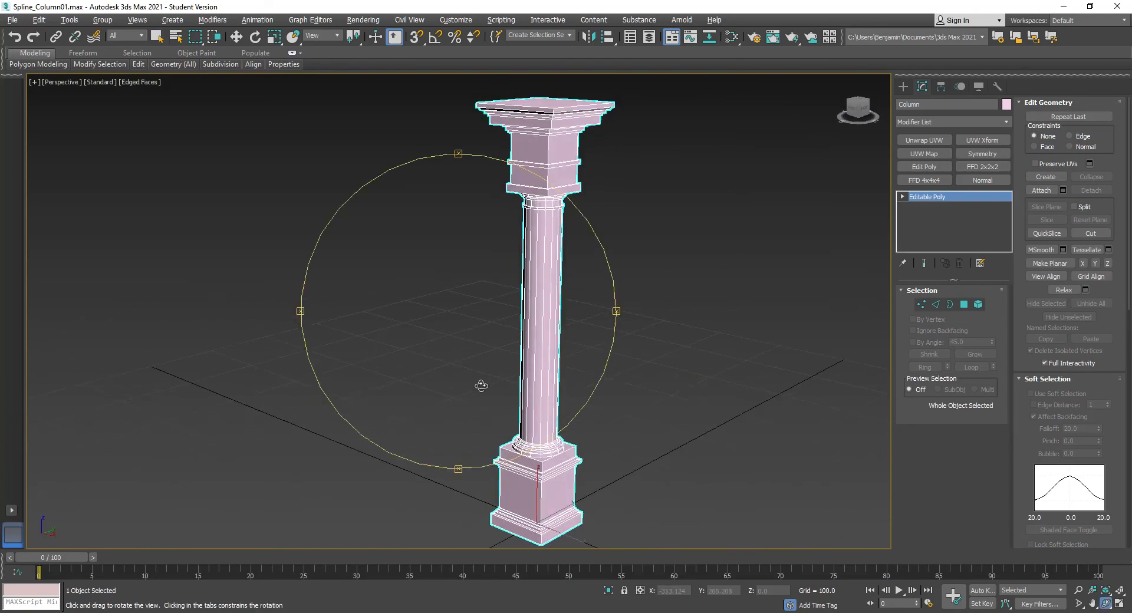
{"action": "key", "text": "q"}
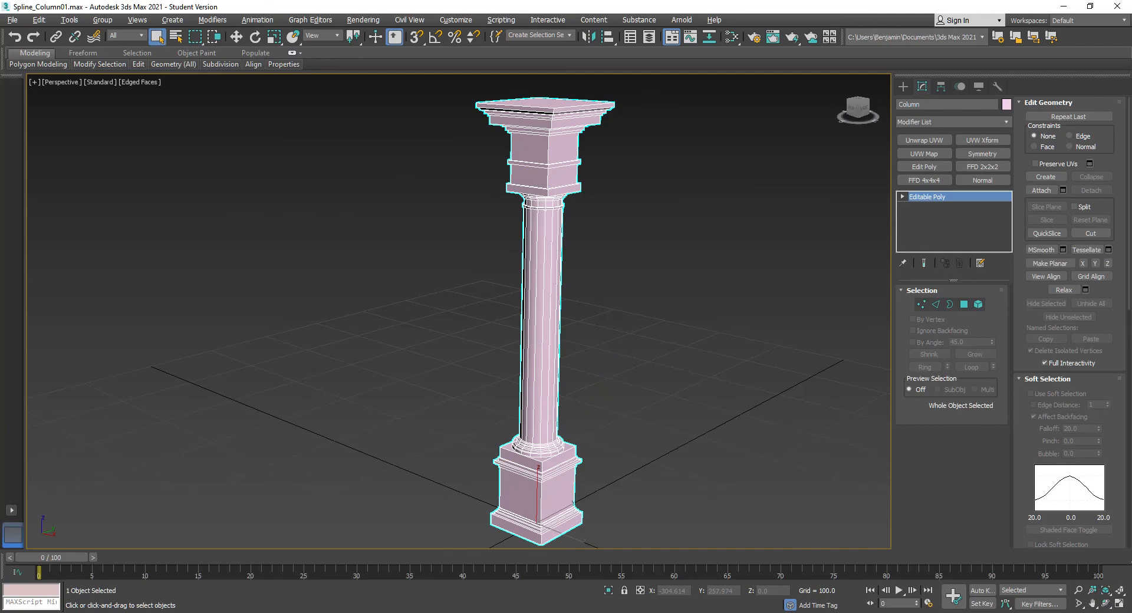